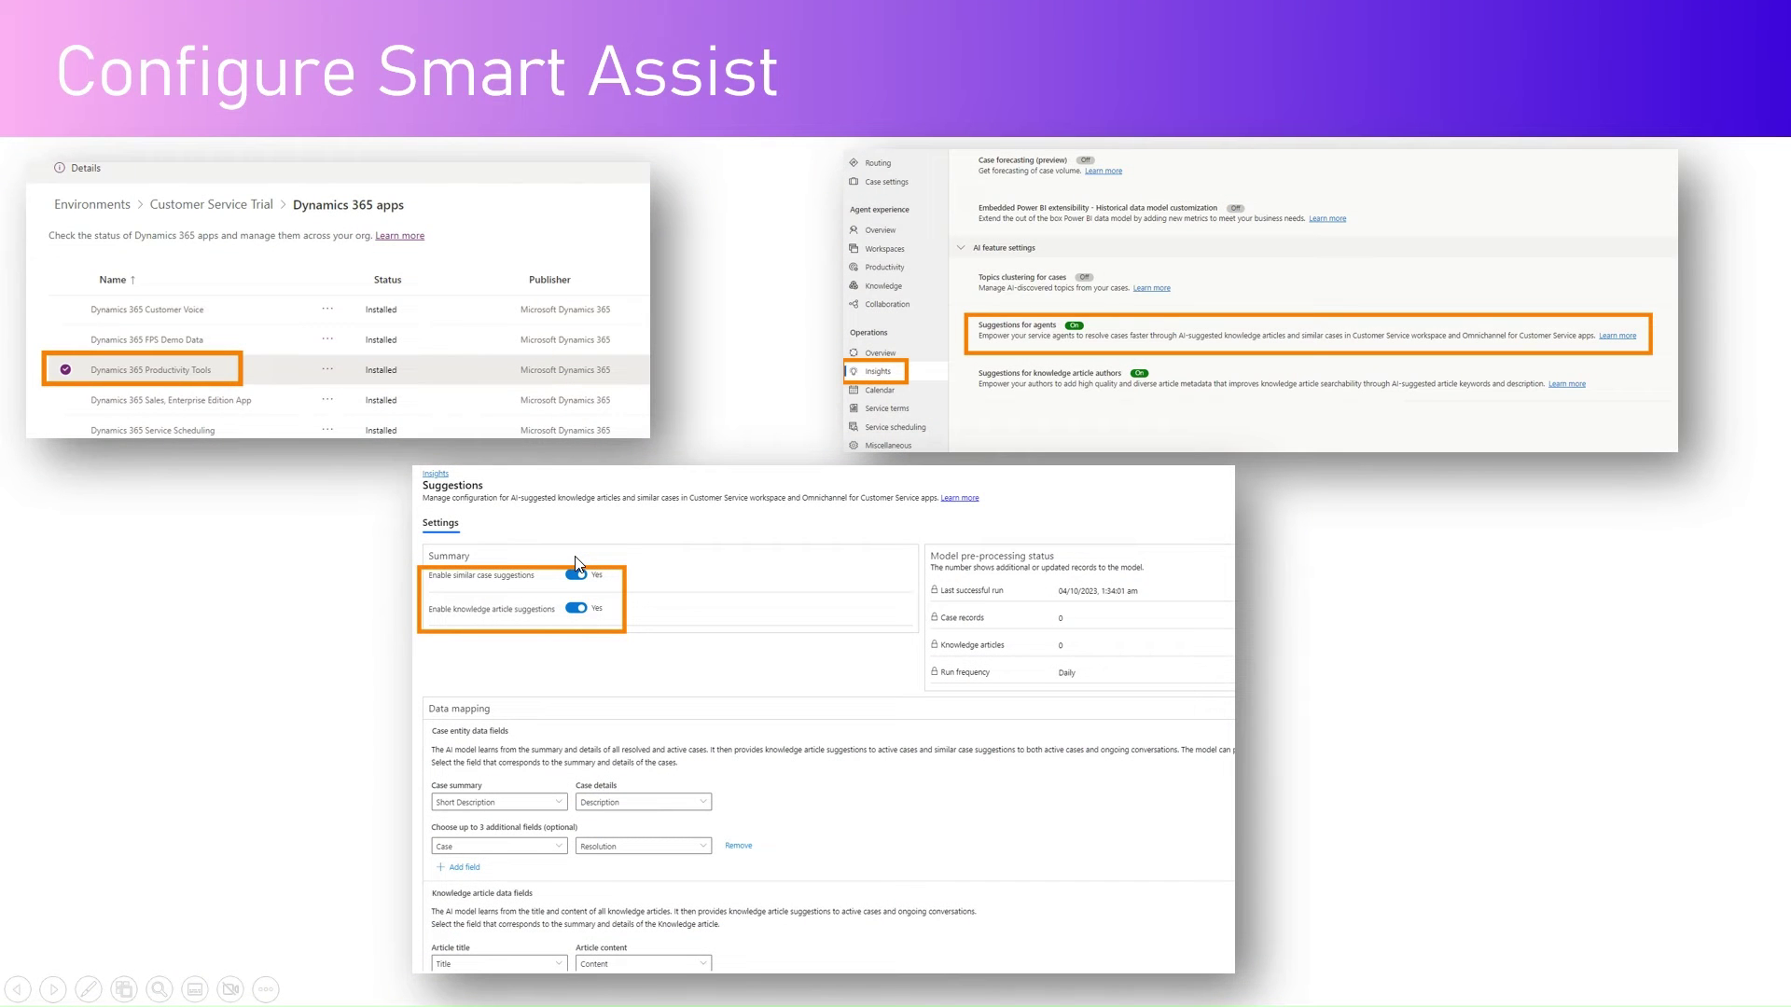
Switch to the Power Platform admin center and open the Dynamics 365 apps of the Customer Service Trial environment.
key("alt+Tab")
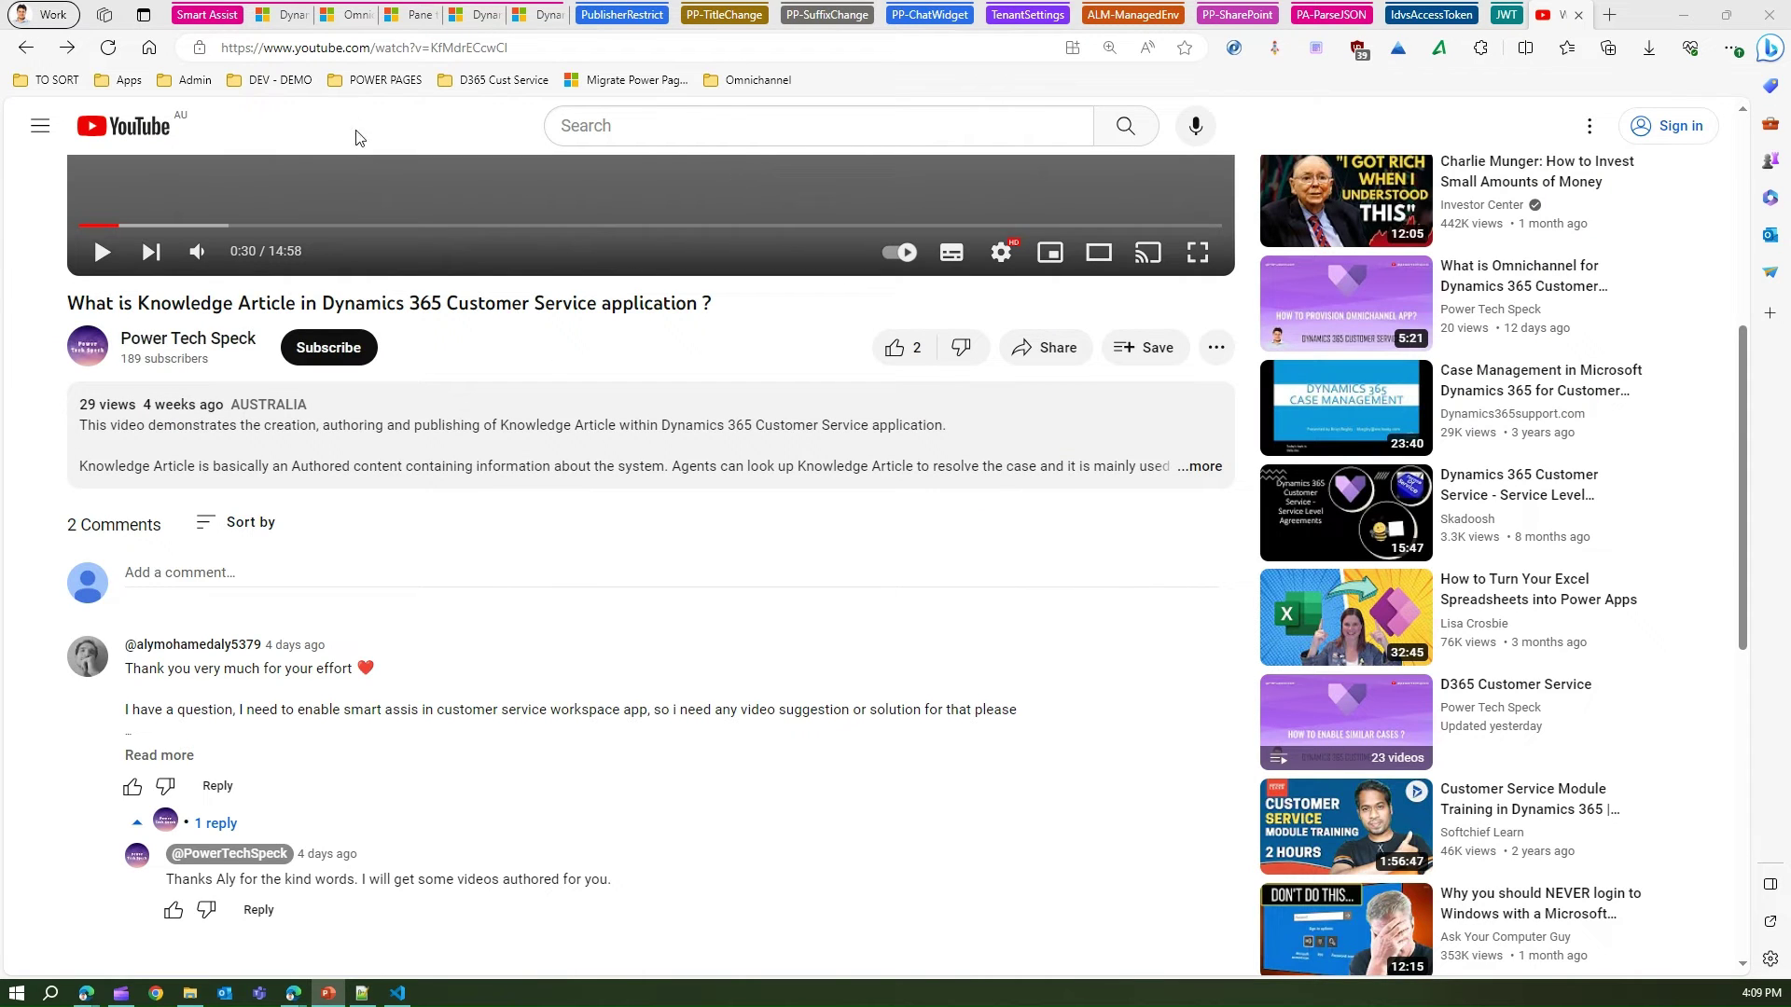
left_click(280, 14)
left_click(339, 434)
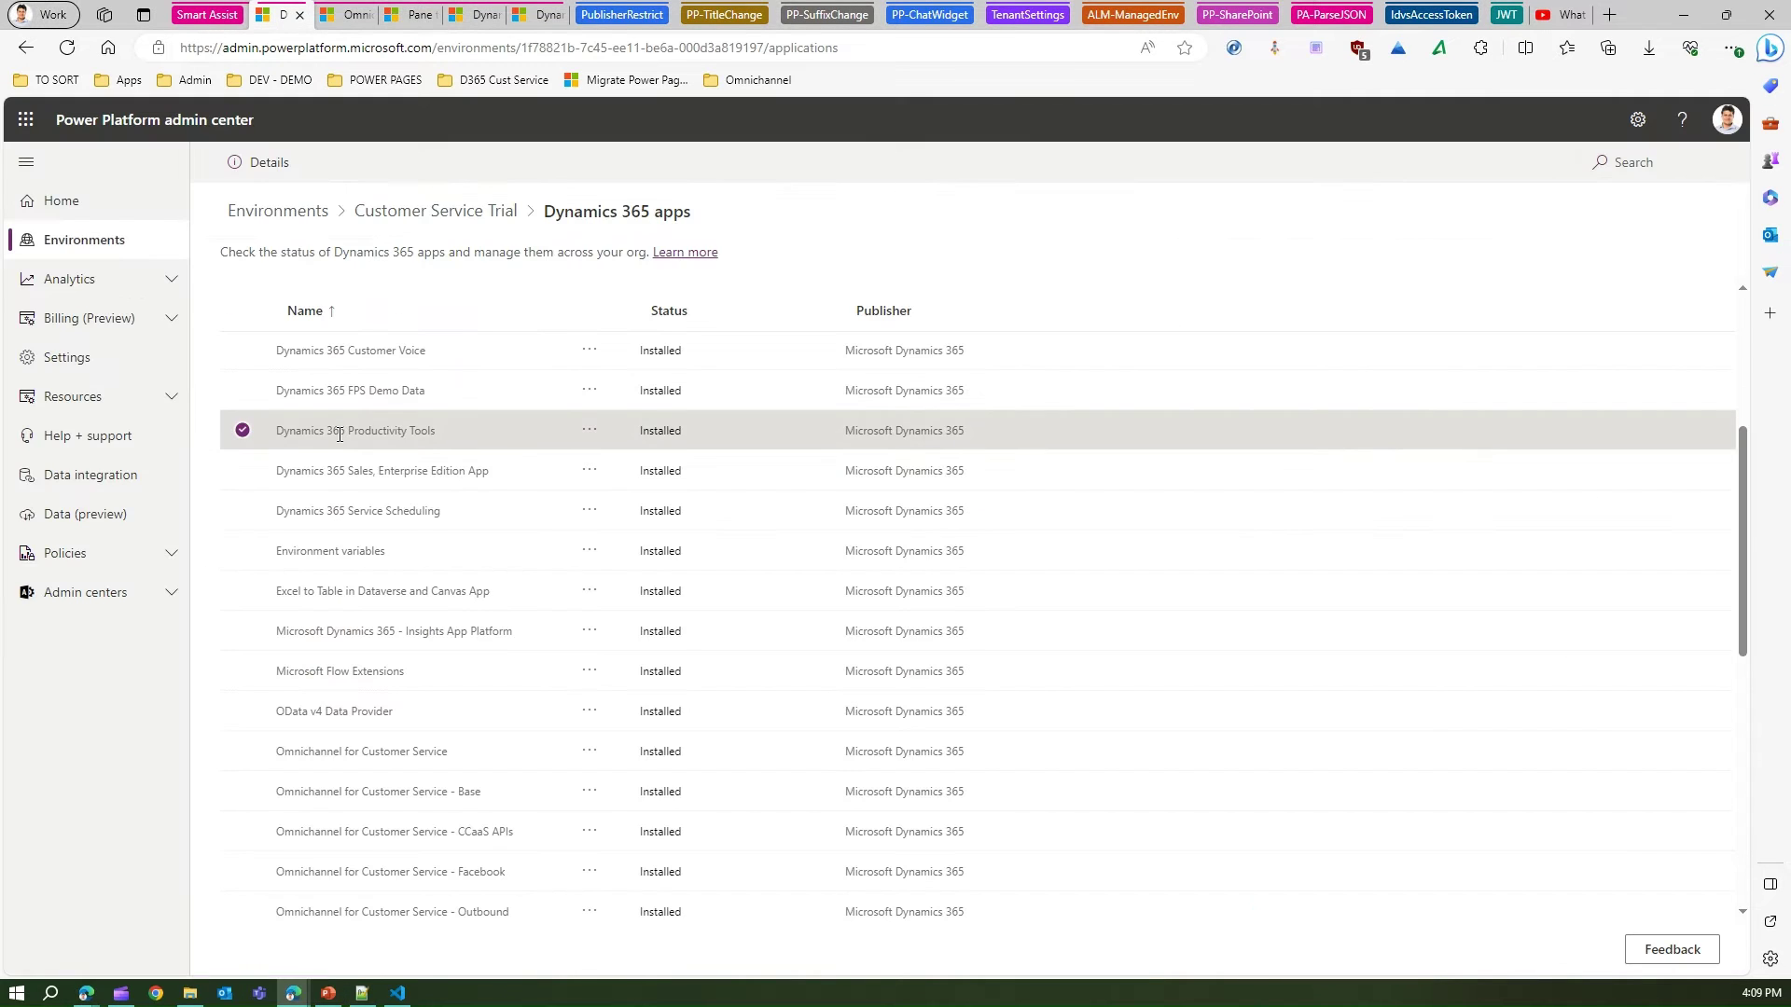
left_click(243, 432)
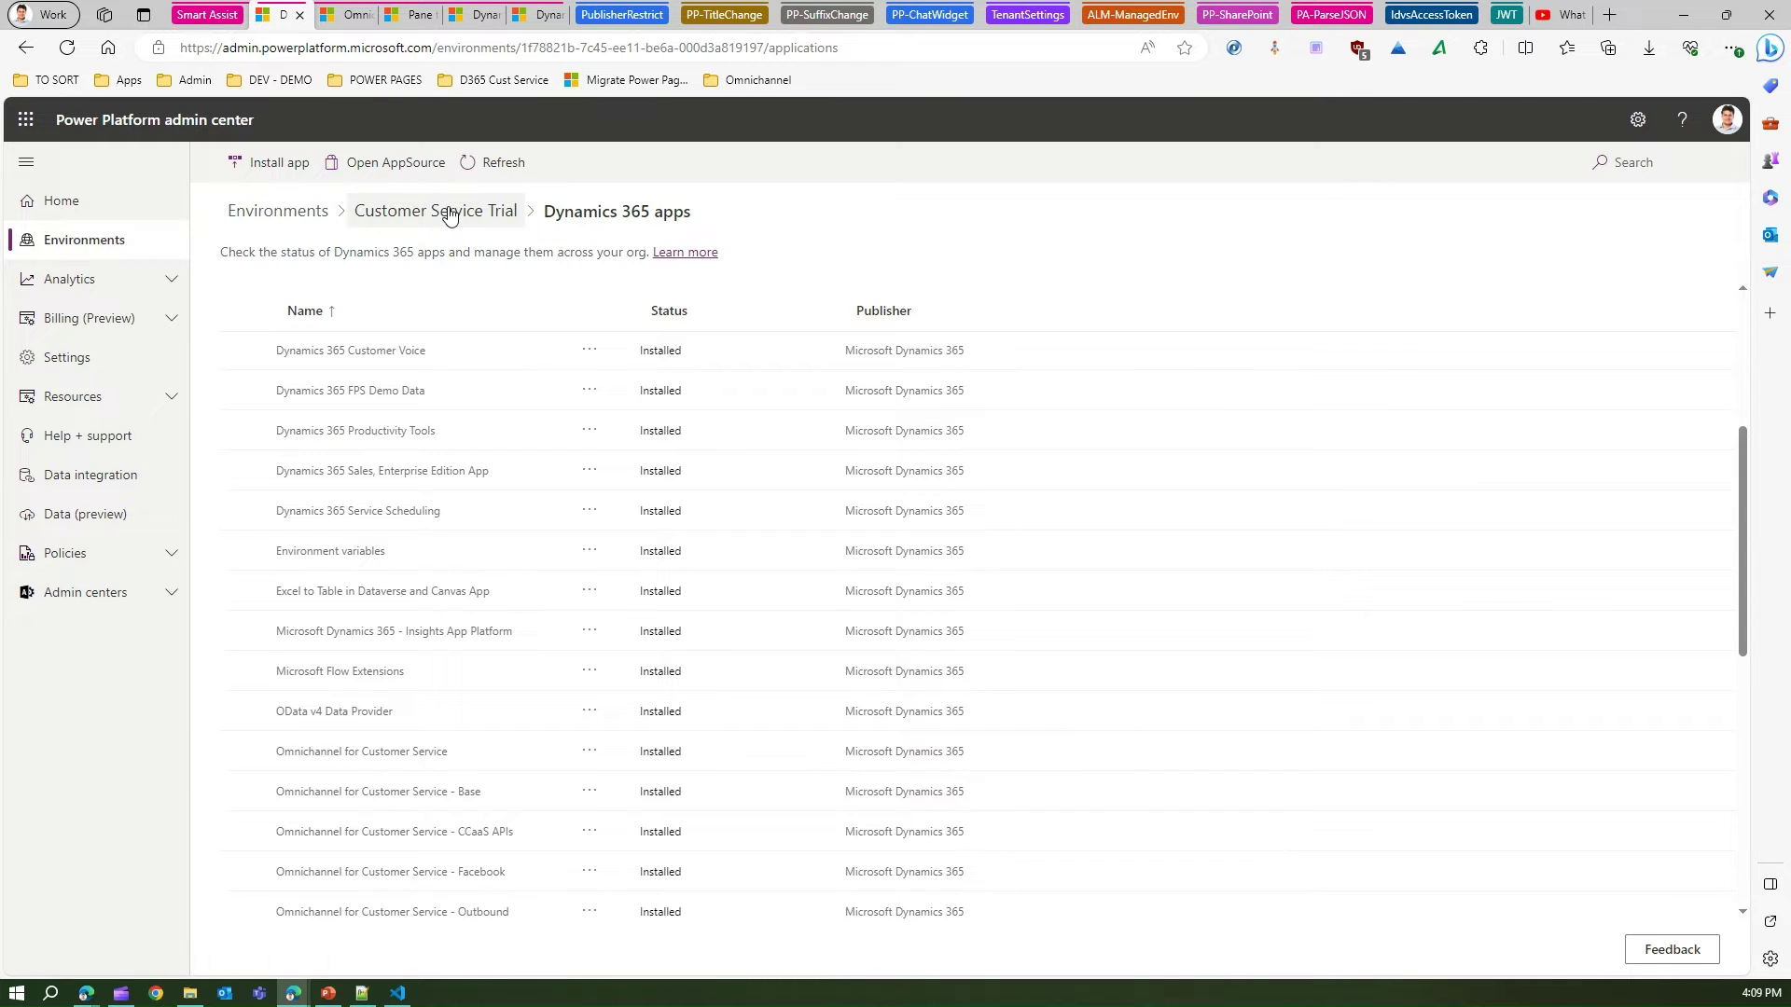
left_click(107, 244)
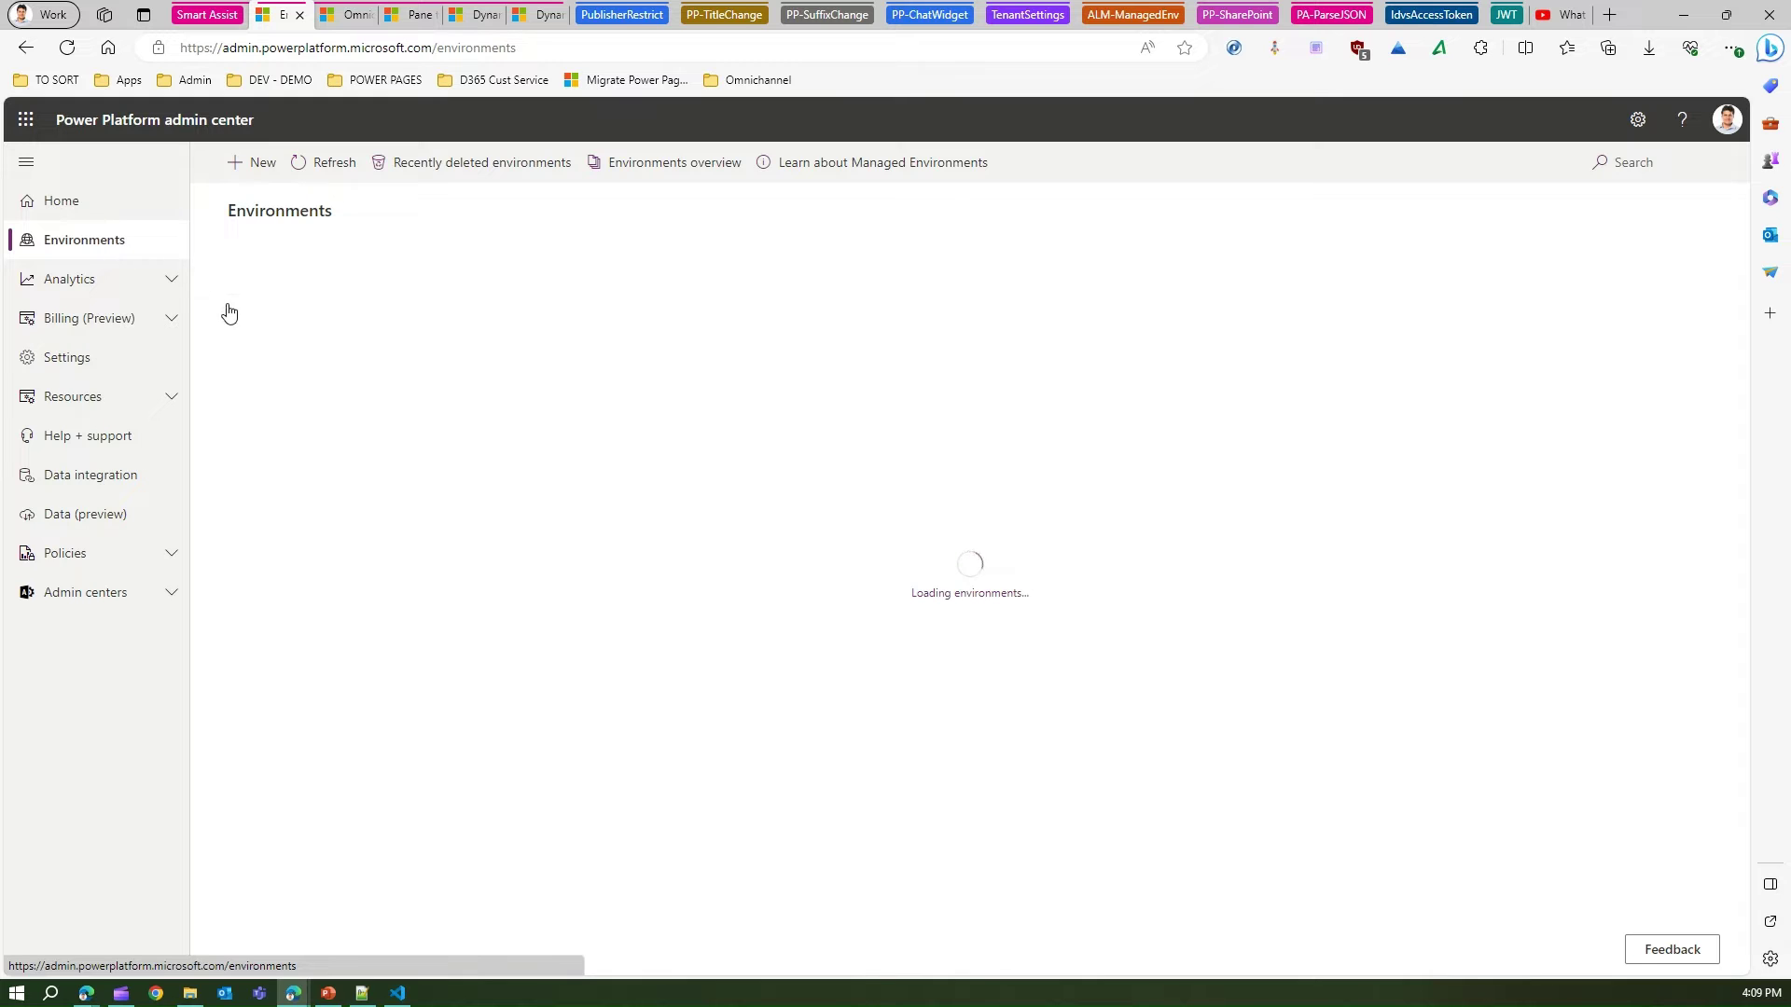
left_click(484, 392)
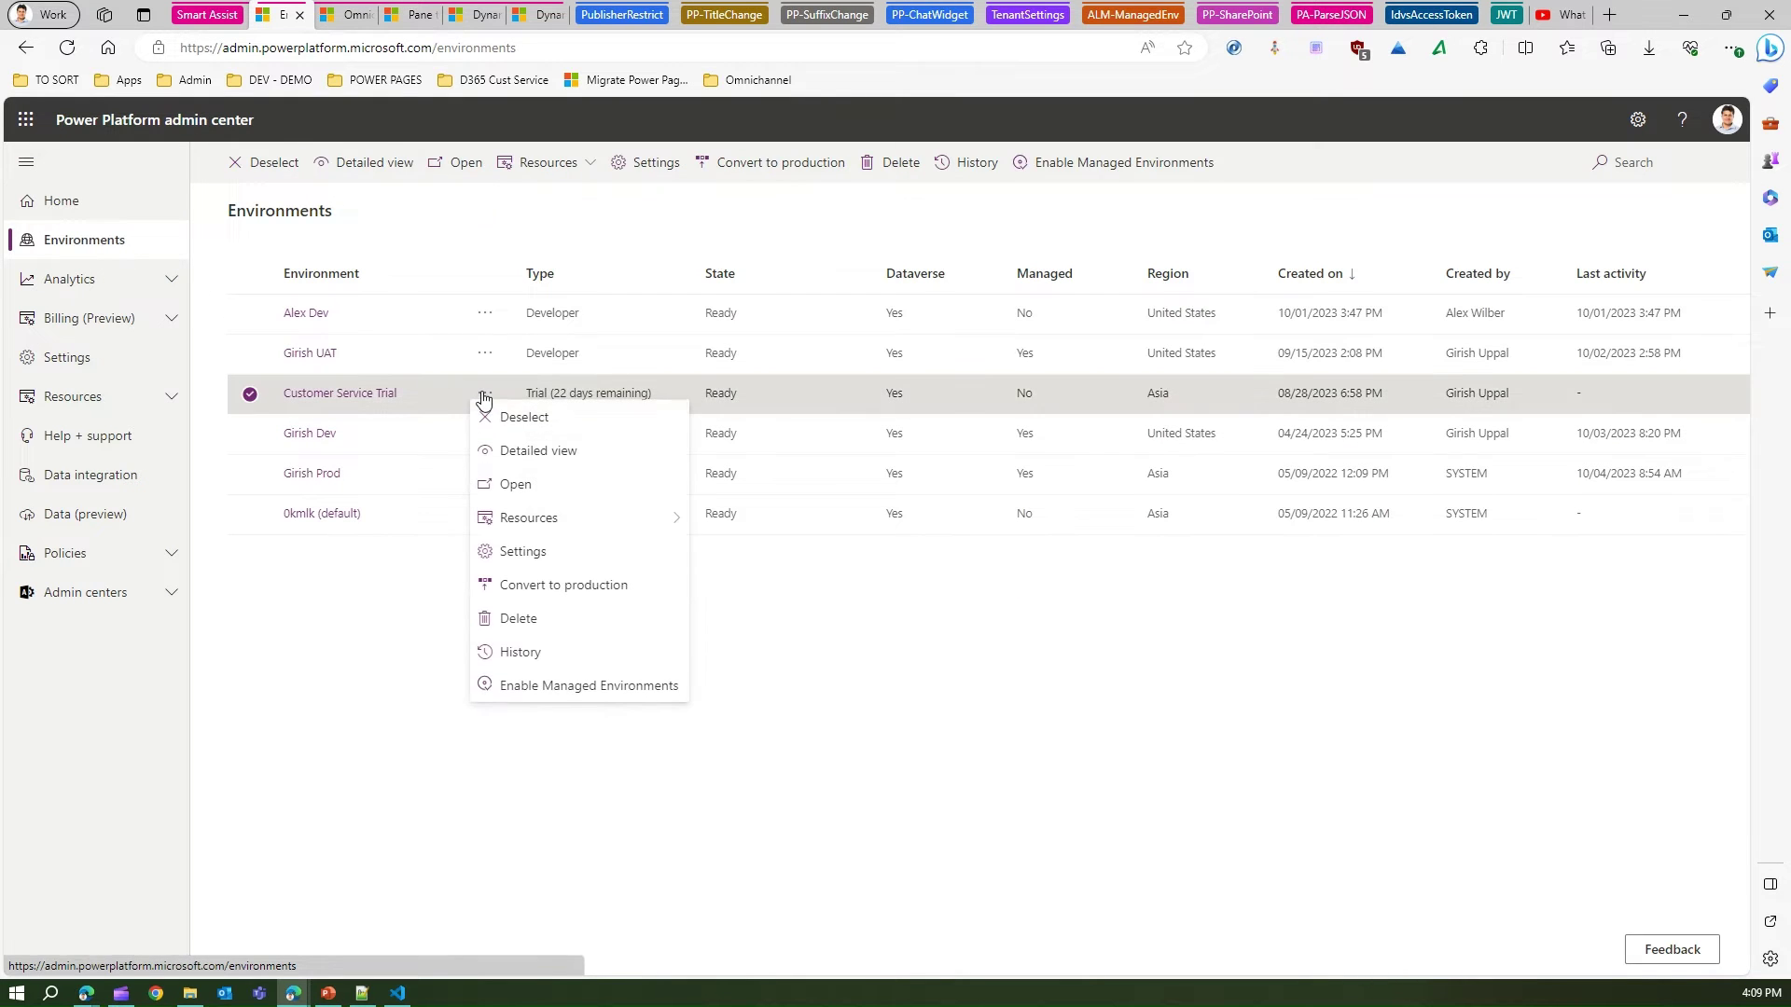
mouse_move(569, 511)
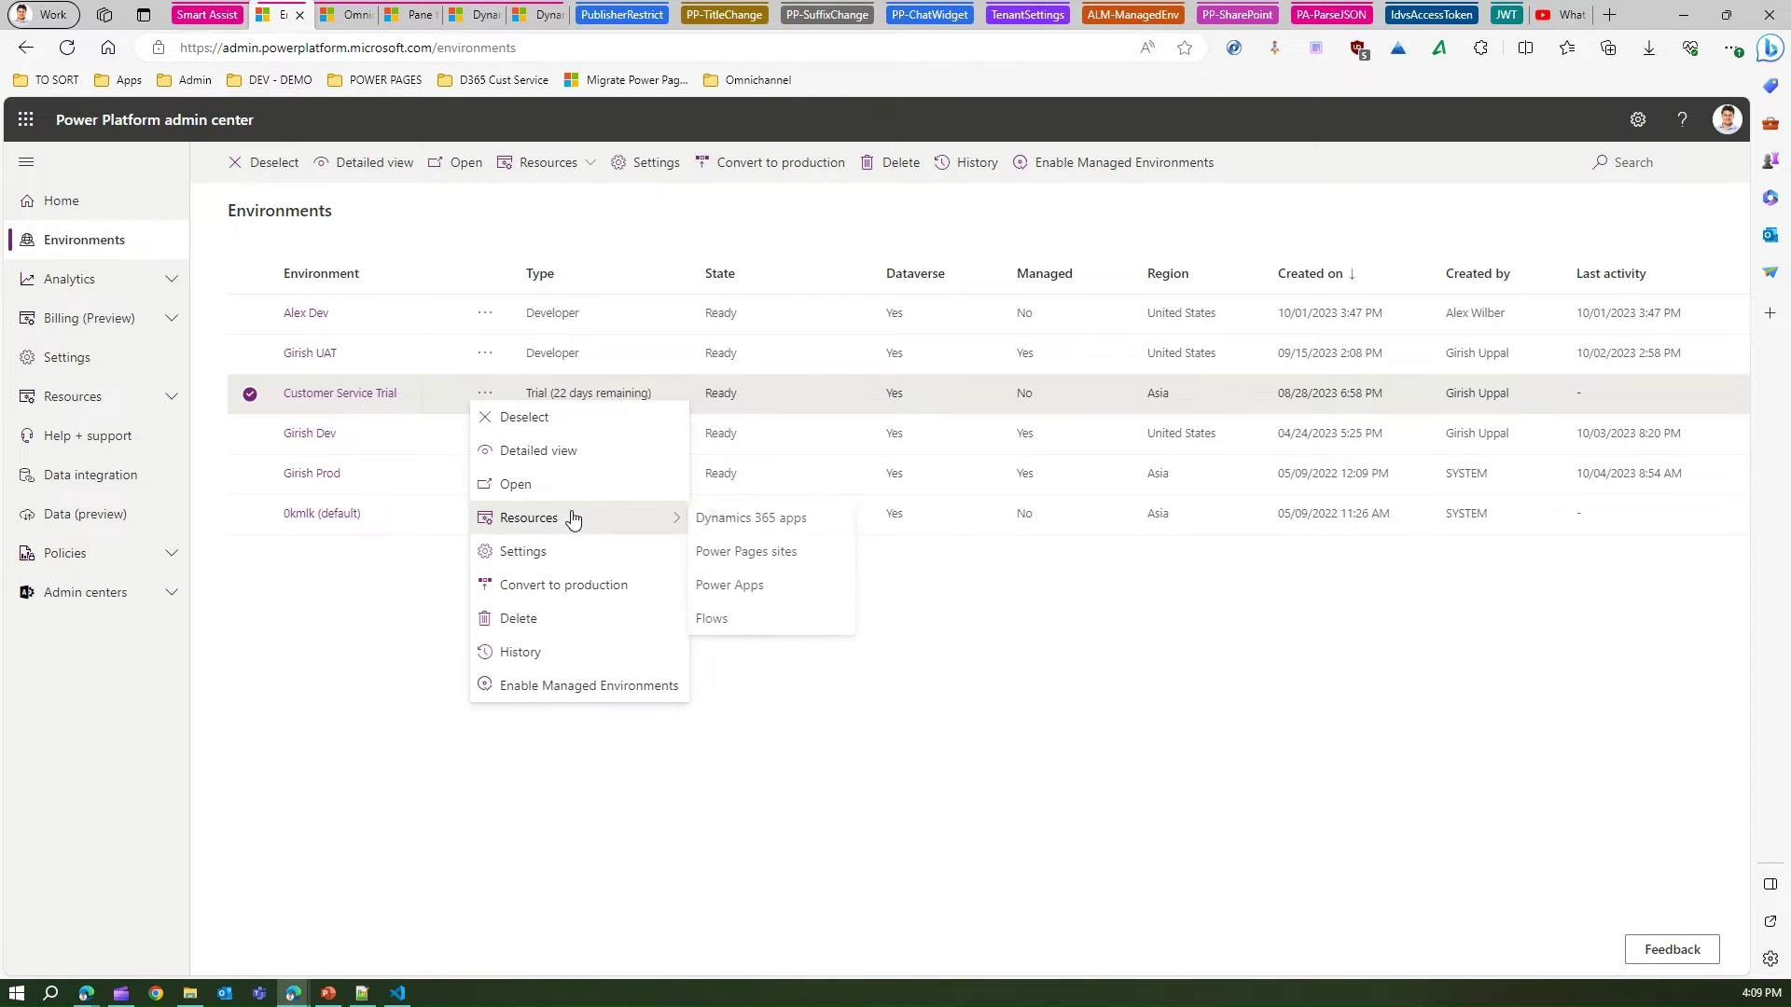
left_click(731, 521)
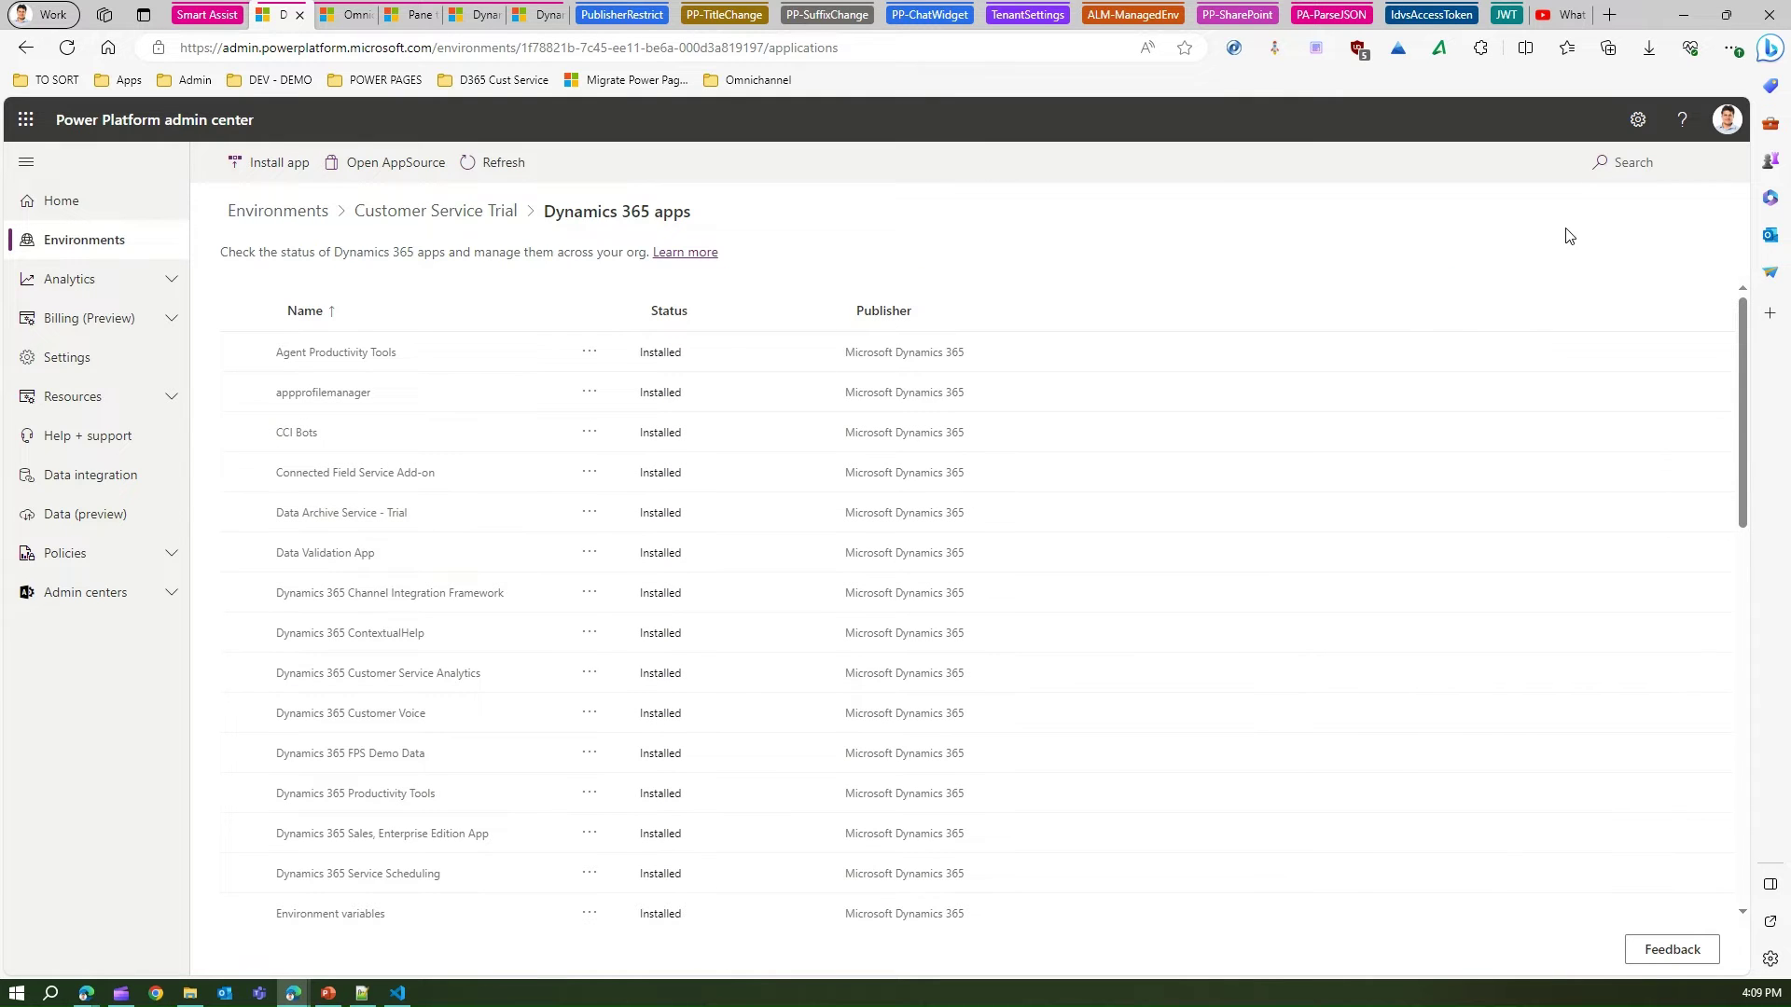
Search the apps for "produc" and check the installation status of Dynamics 365 Productivity Tools.
left_click(1648, 166)
type("produc")
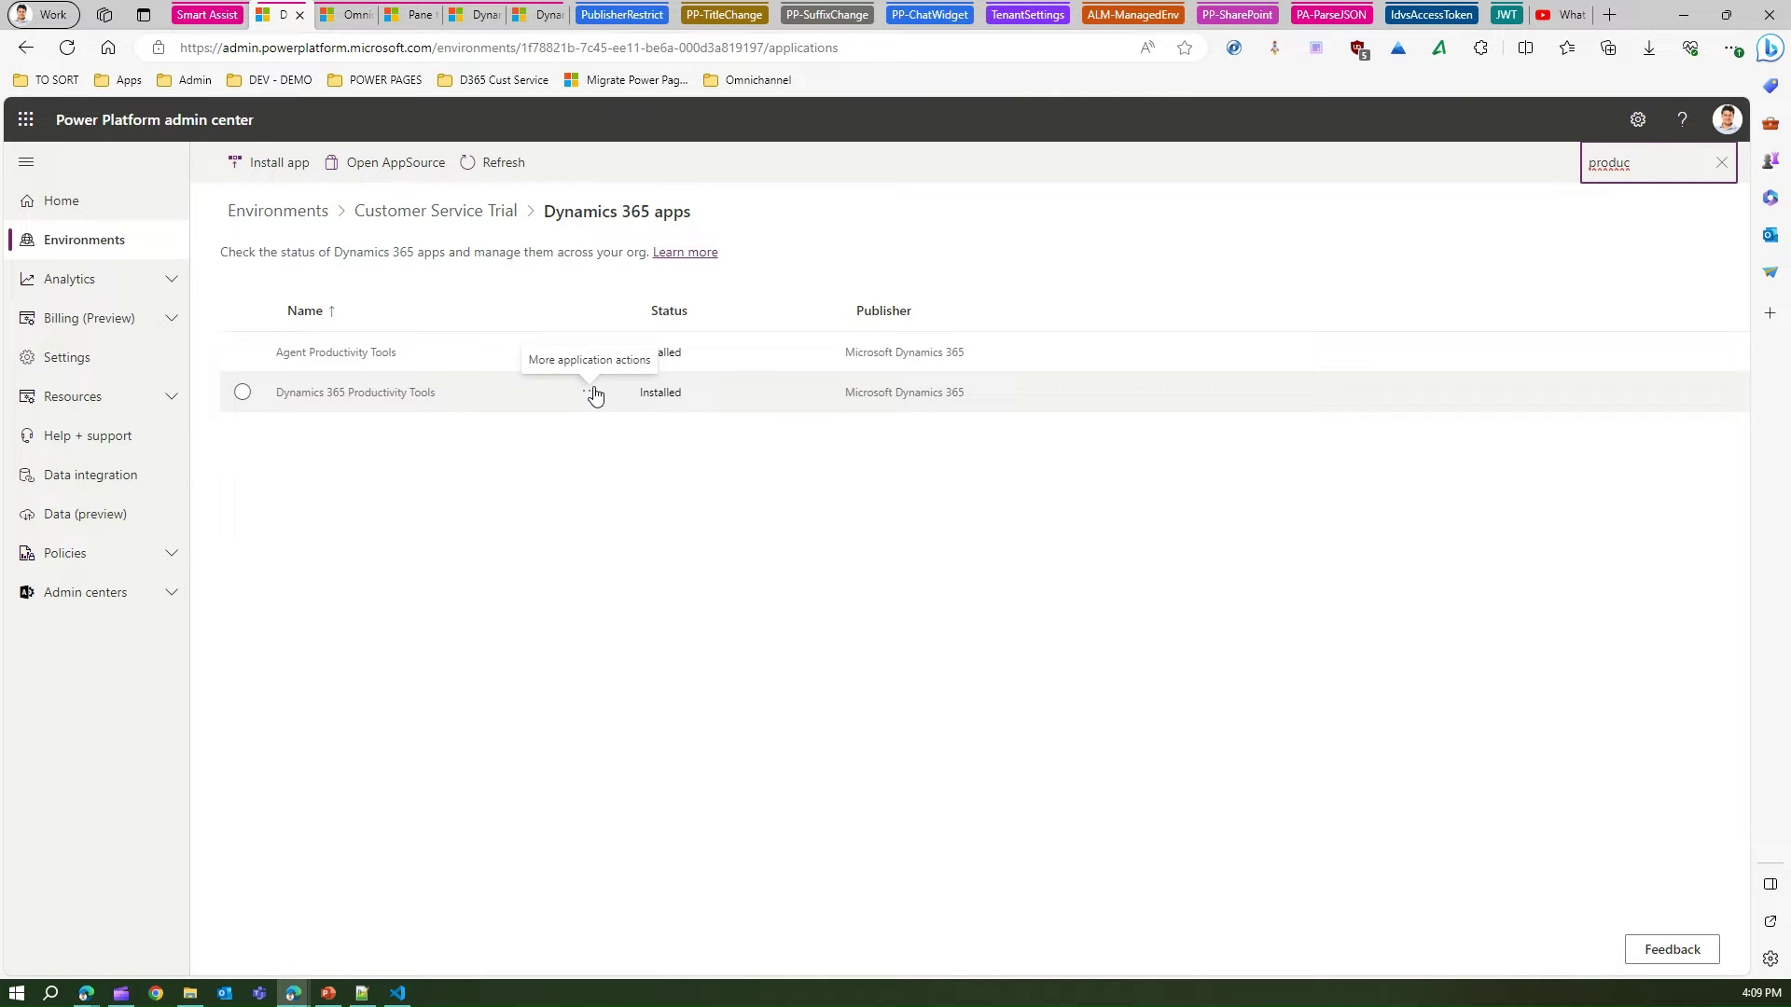
left_click(242, 393)
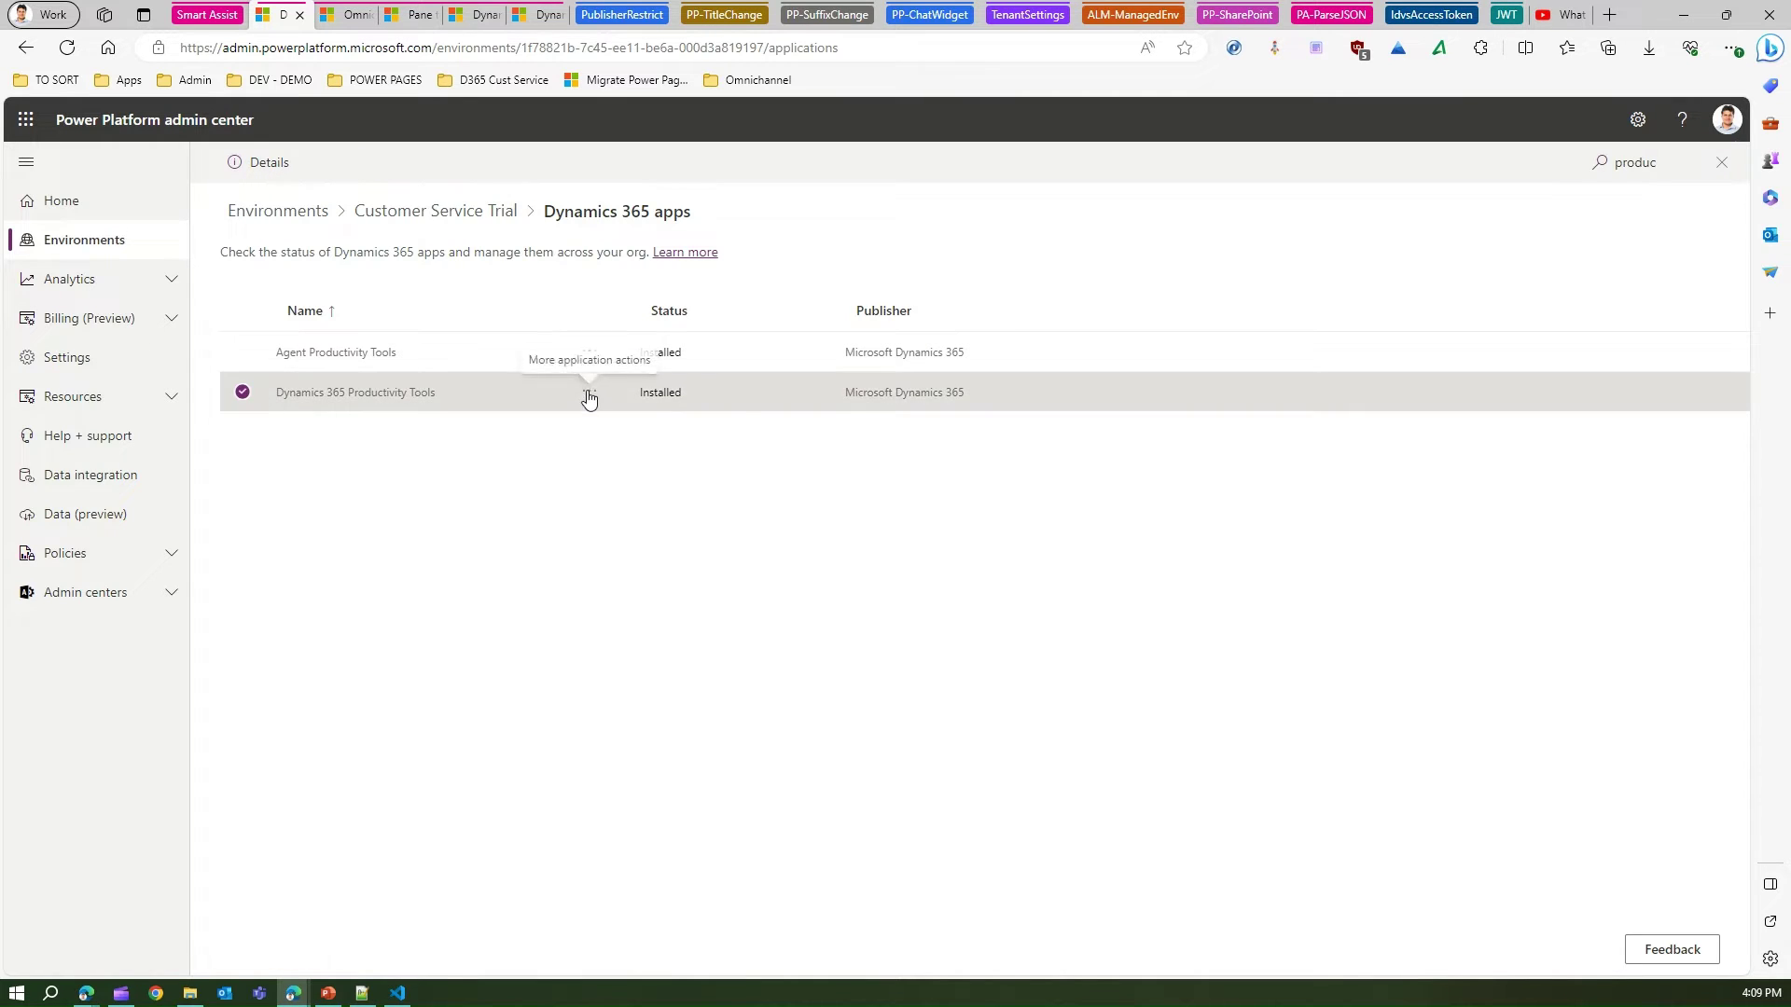
left_click(589, 392)
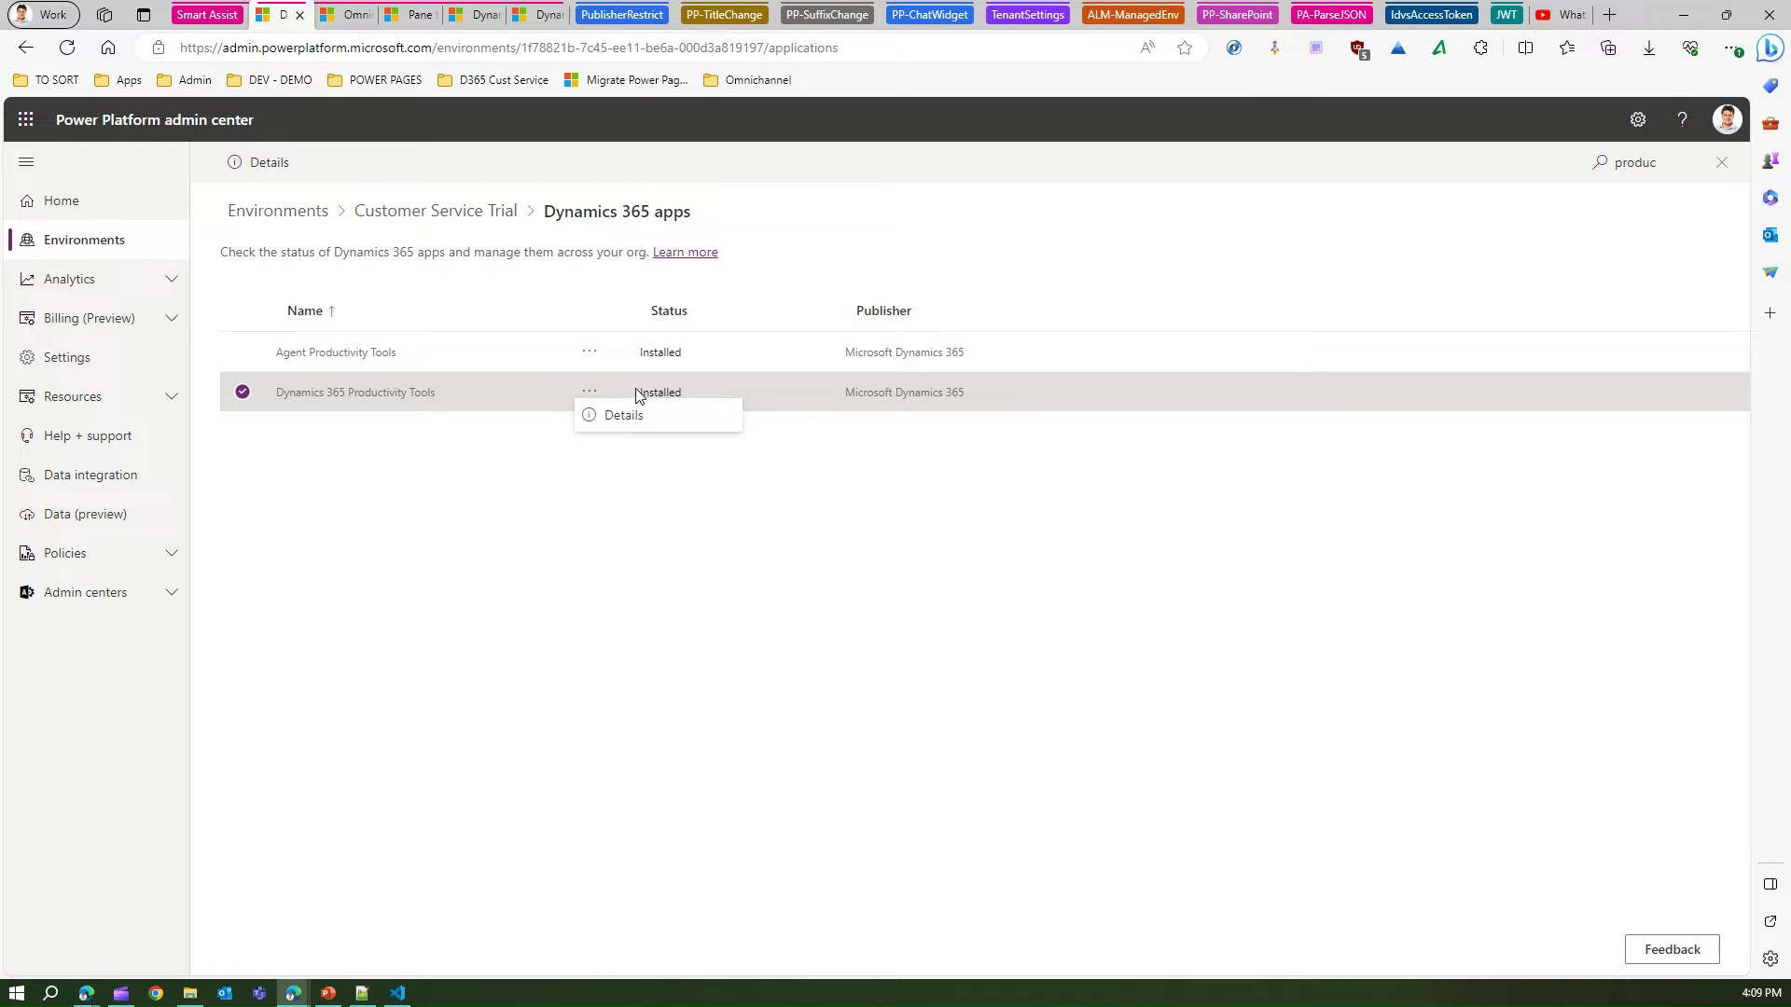
left_click_drag(642, 391, 684, 388)
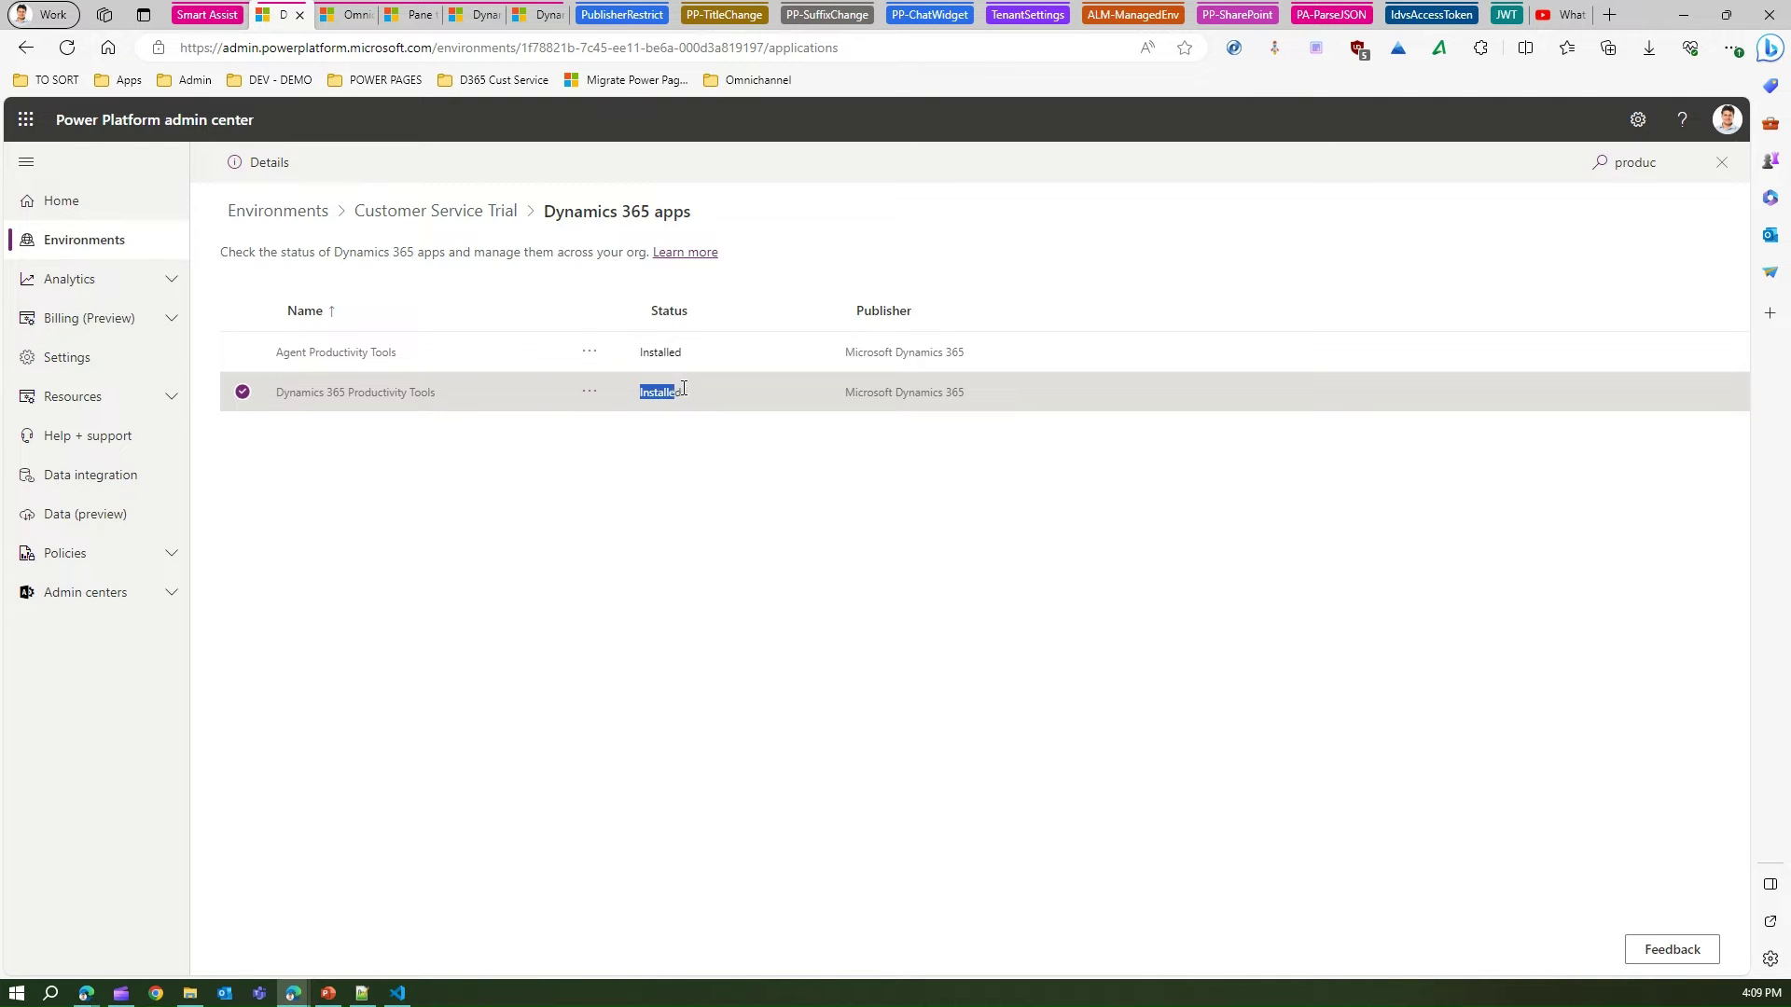
Review the package details of Dynamics 365 Productivity Tools and close them.
left_click(589, 393)
left_click(602, 416)
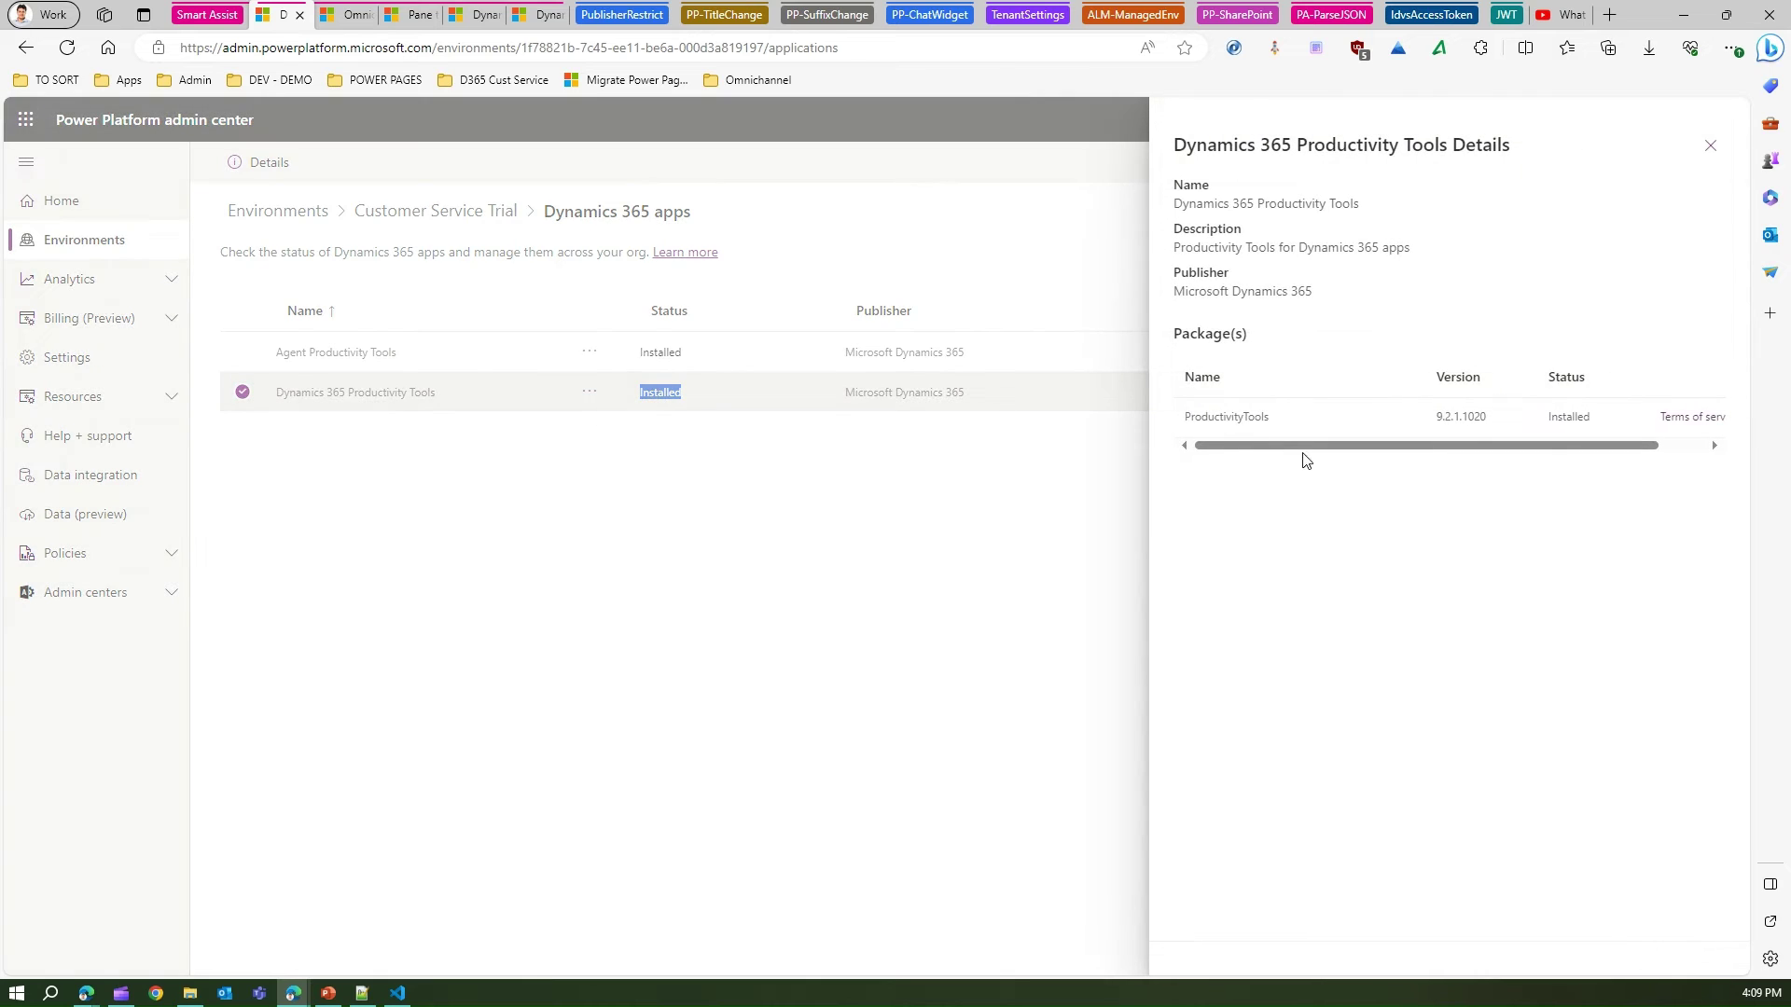
mouse_move(1243, 451)
left_mouse_down()
mouse_move(1371, 456)
mouse_move(1261, 455)
left_mouse_up()
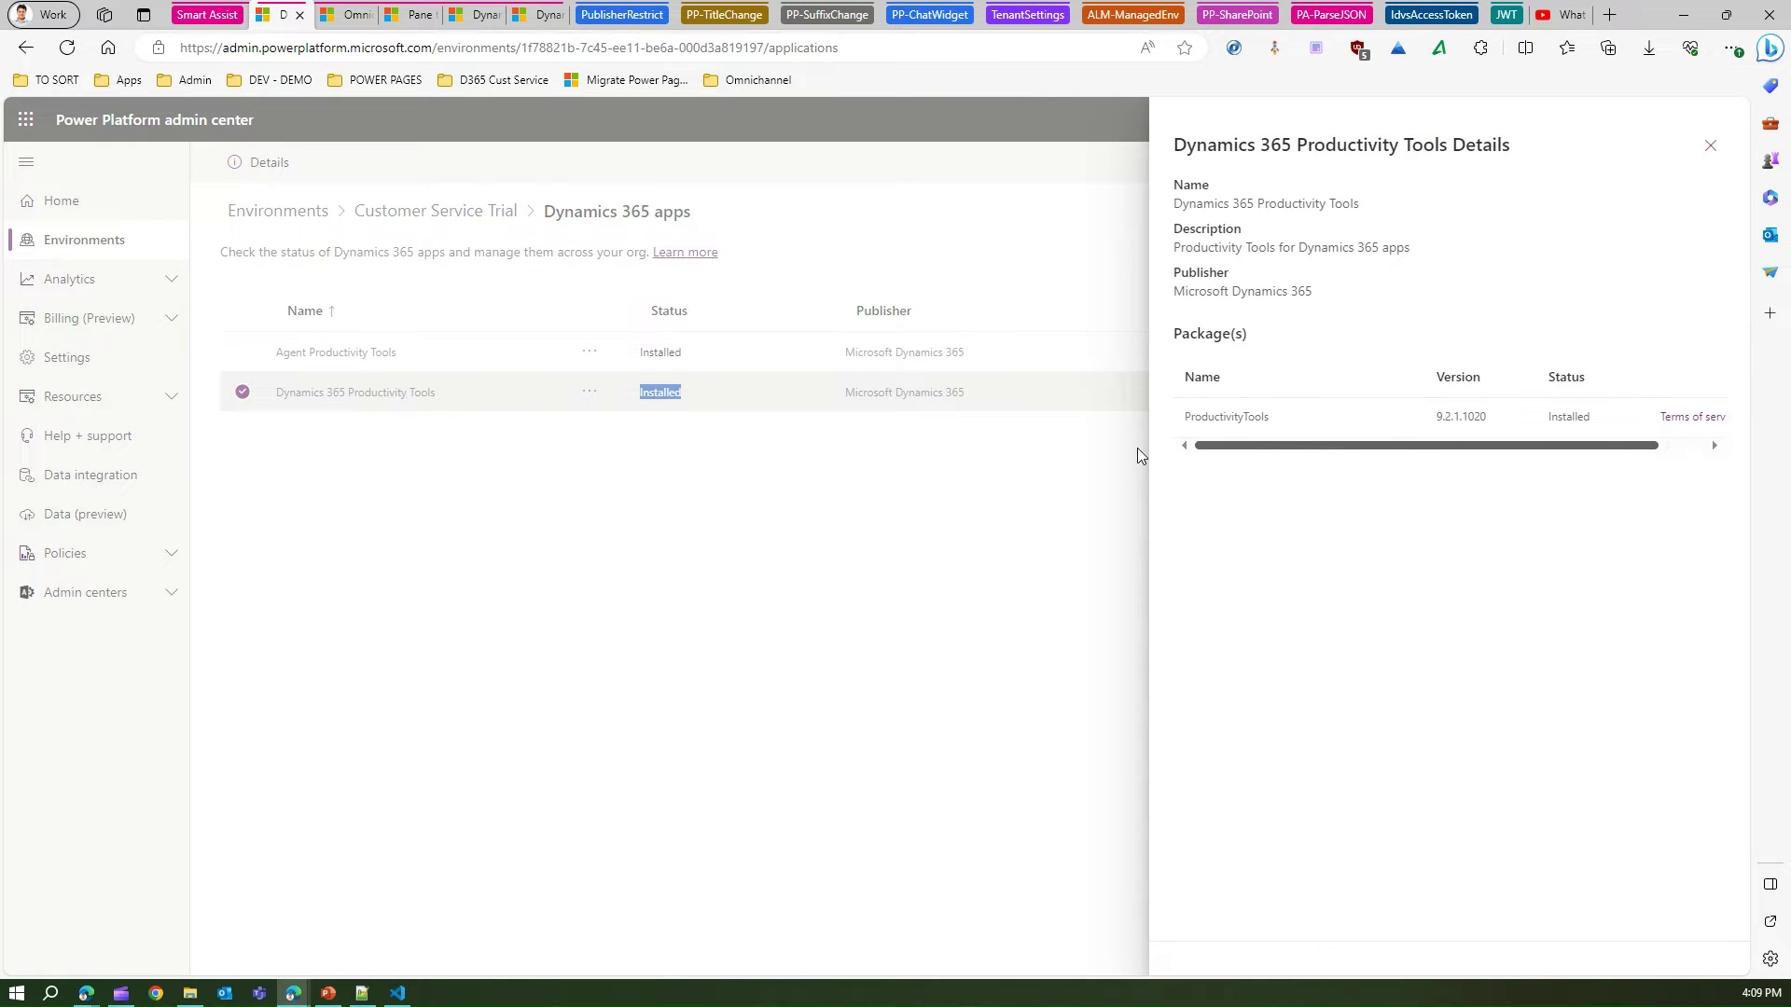
left_click(845, 511)
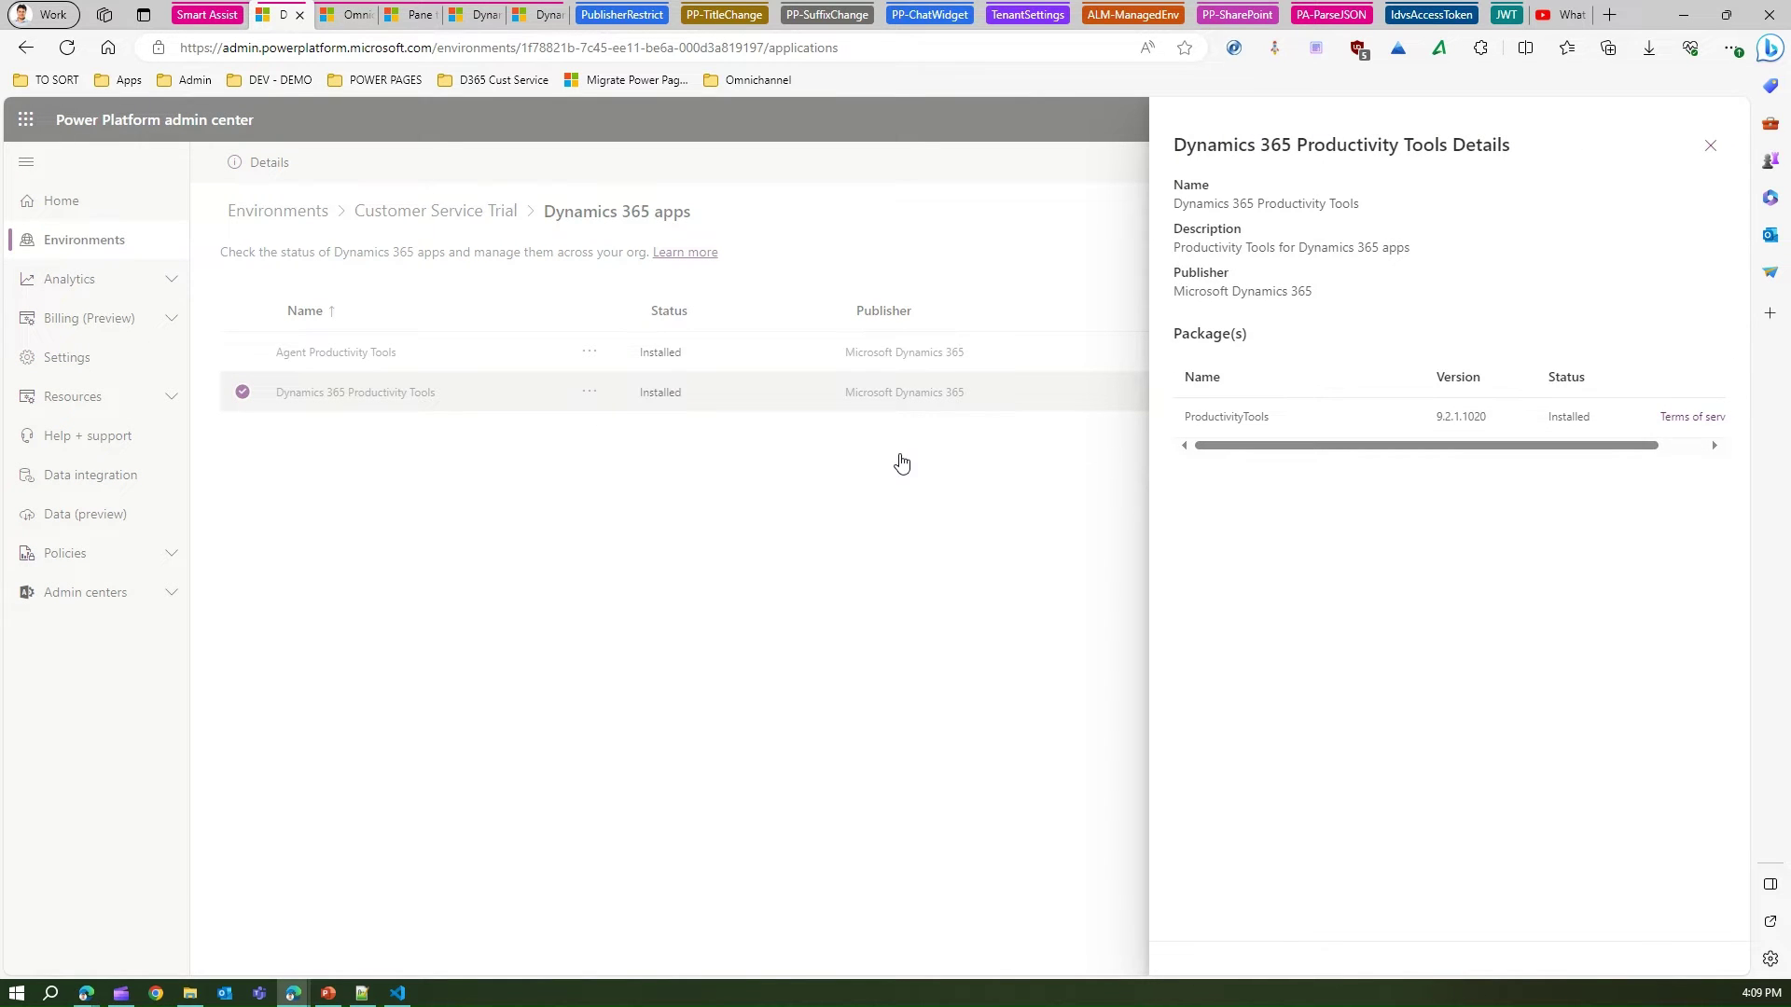
left_click(1710, 147)
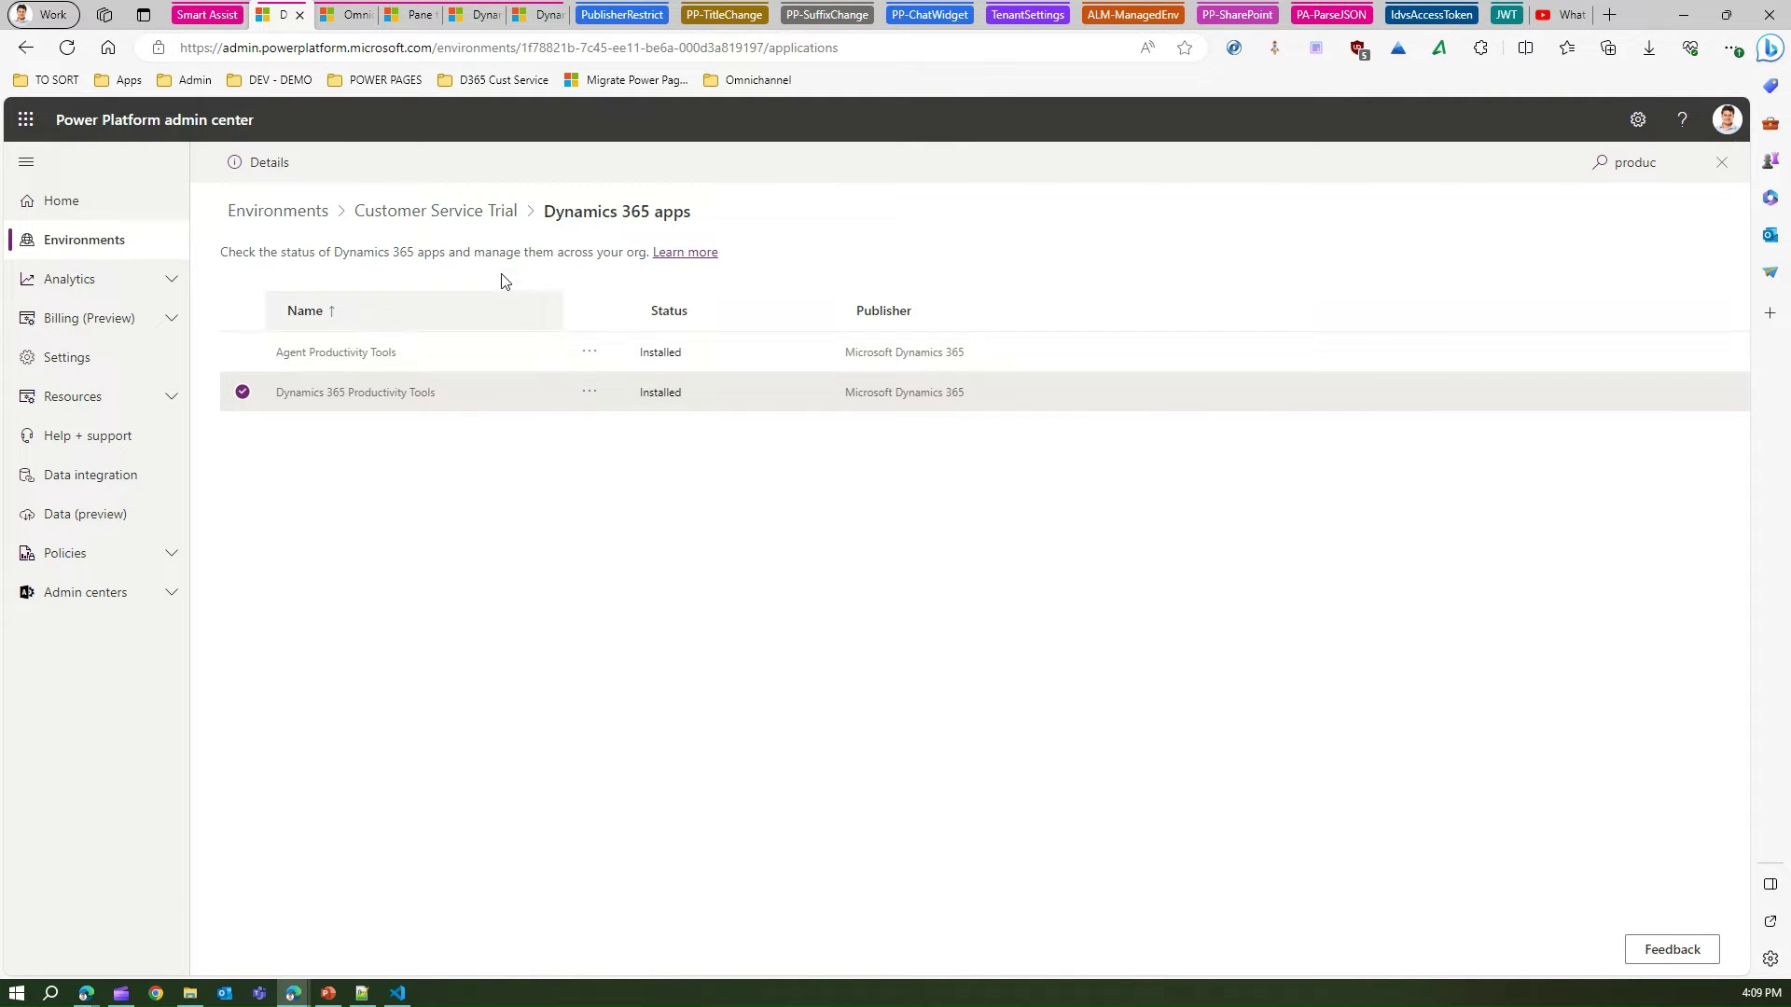
Switch to the Customer Service admin center and open the Smart assist configuration under Productivity tools (preview).
left_click(344, 19)
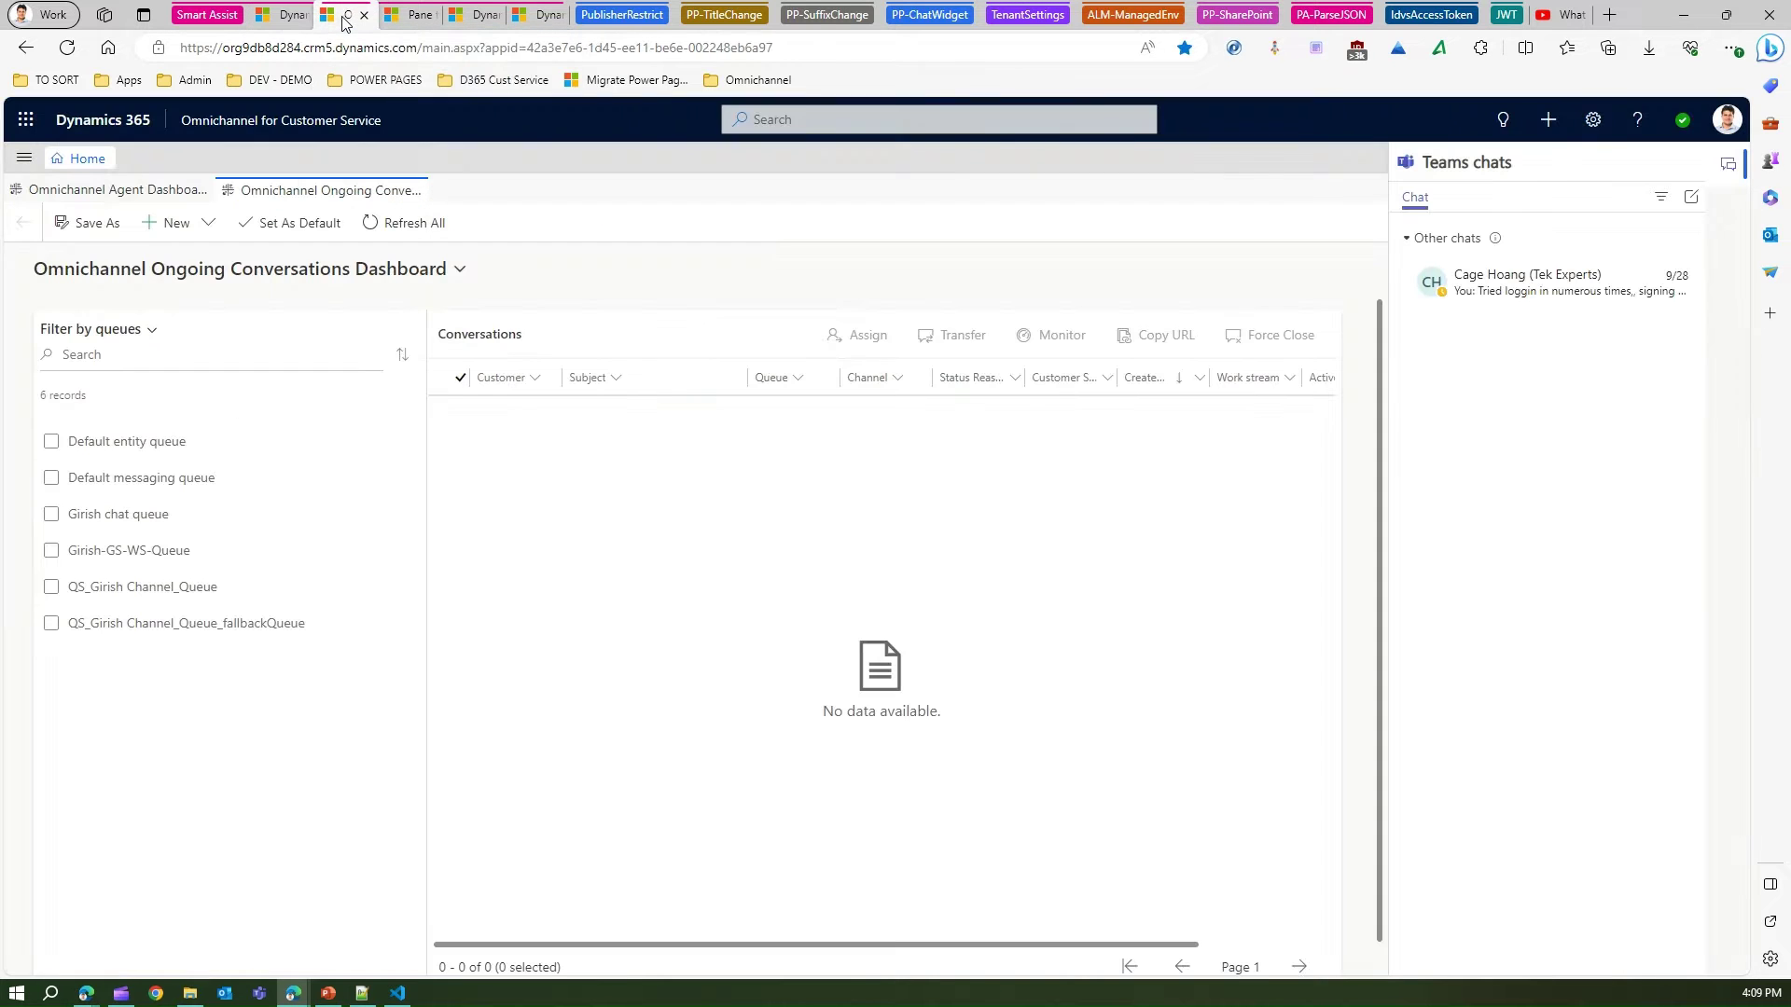
left_click(405, 16)
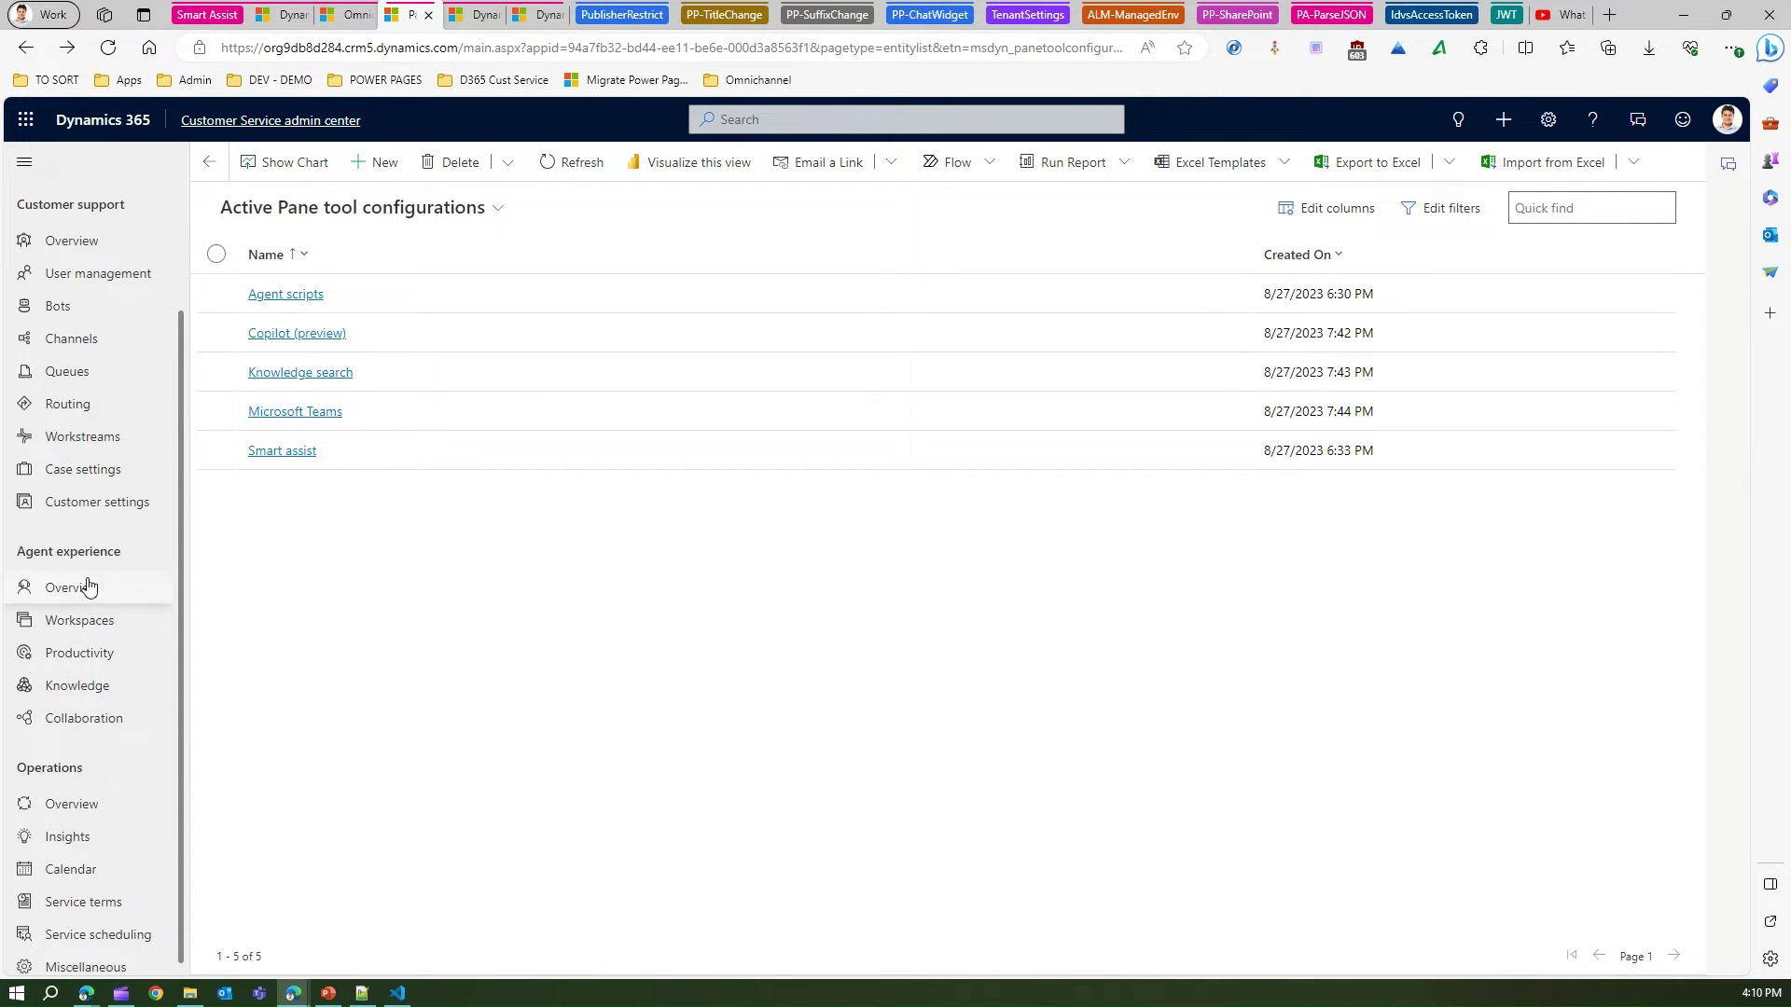
left_click(77, 658)
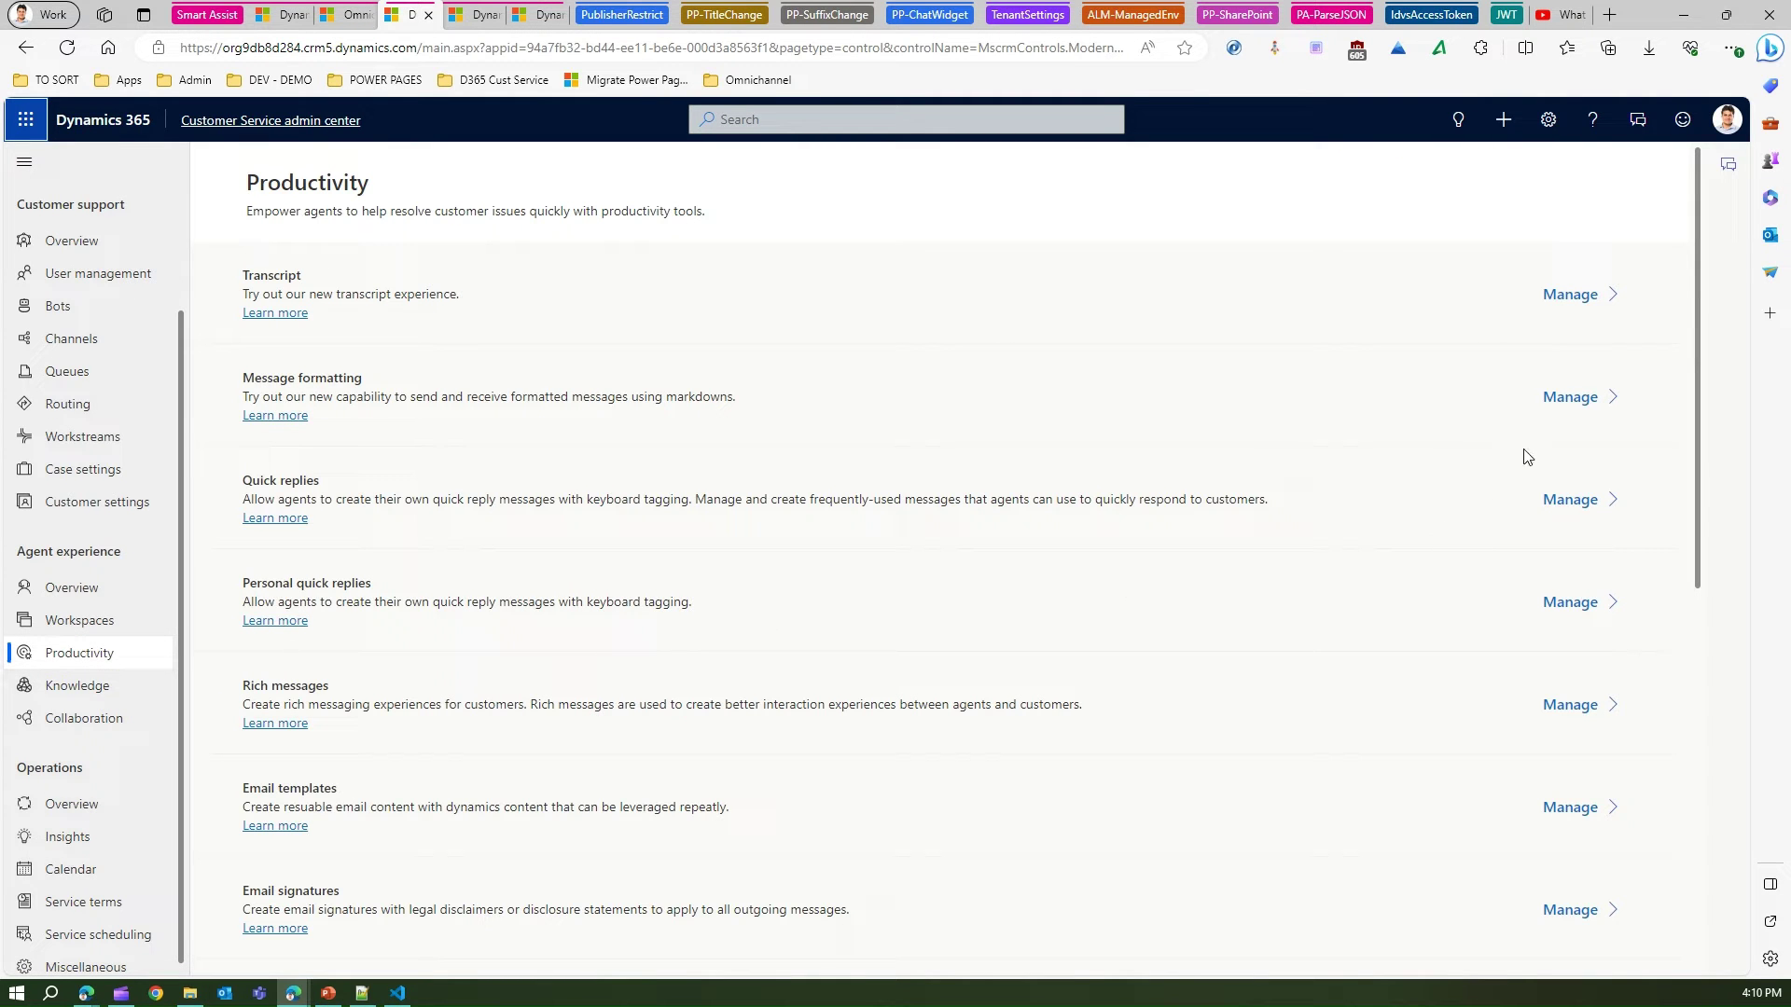
left_click_drag(1699, 456, 1710, 779)
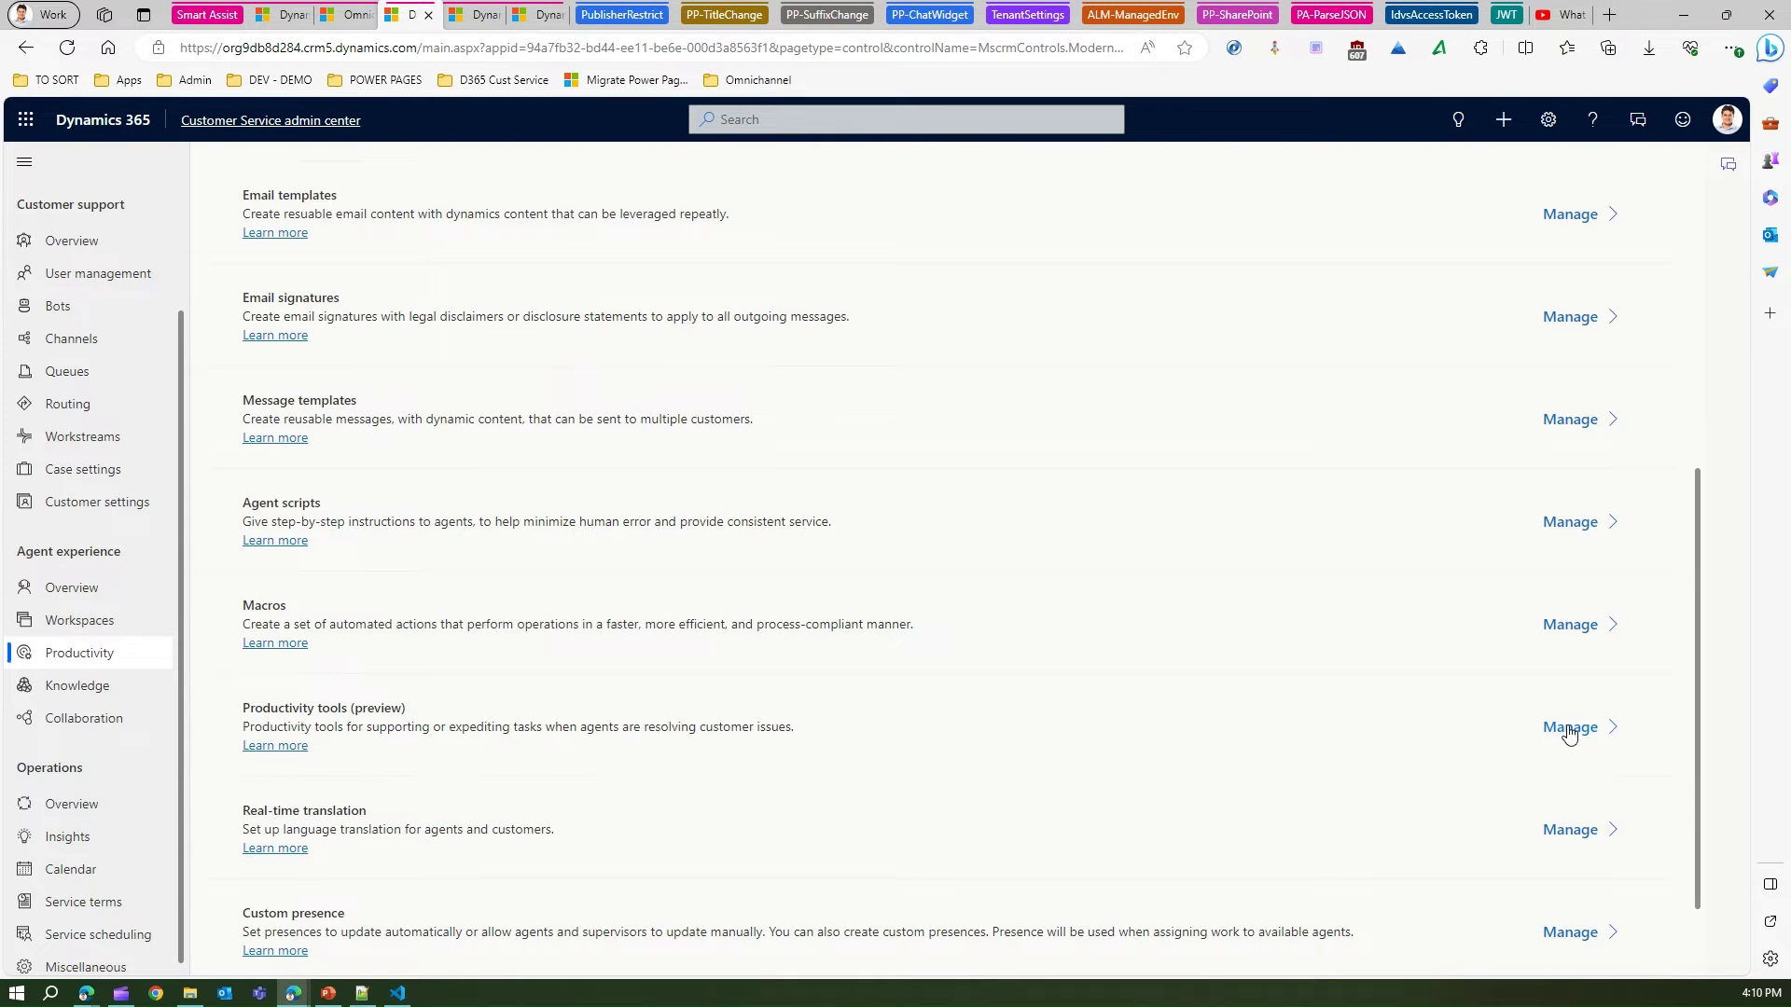
left_click(1570, 728)
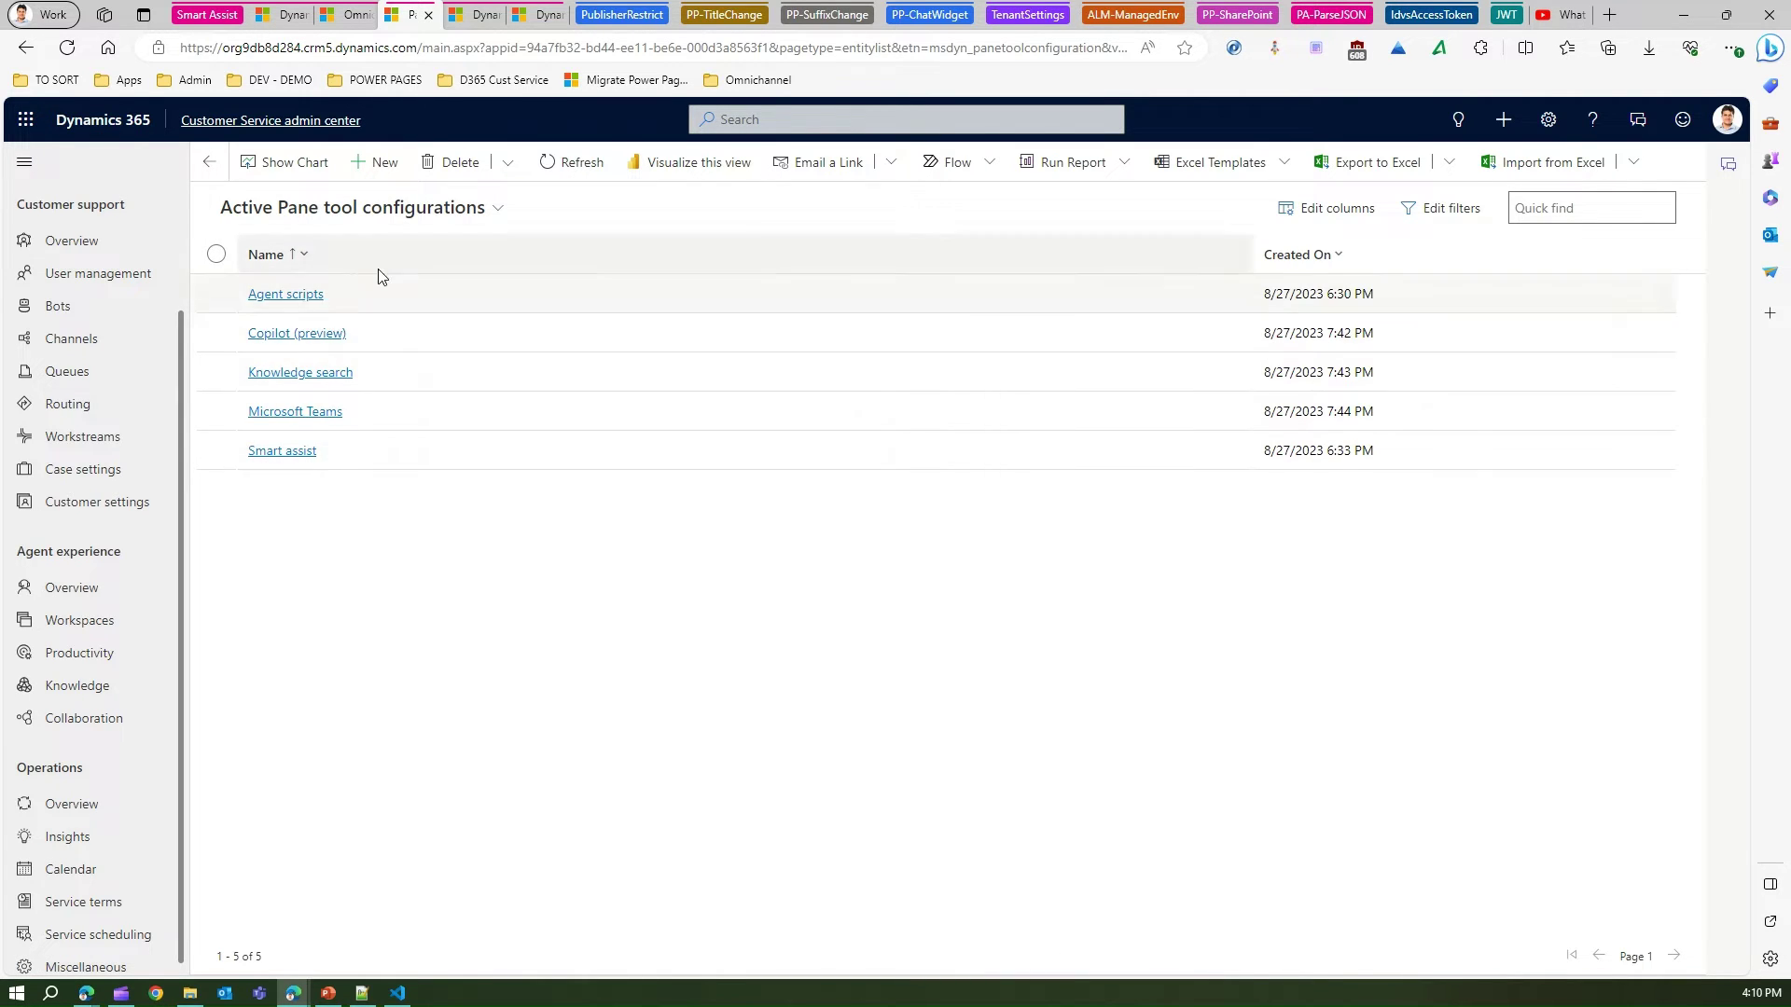
left_click(284, 452)
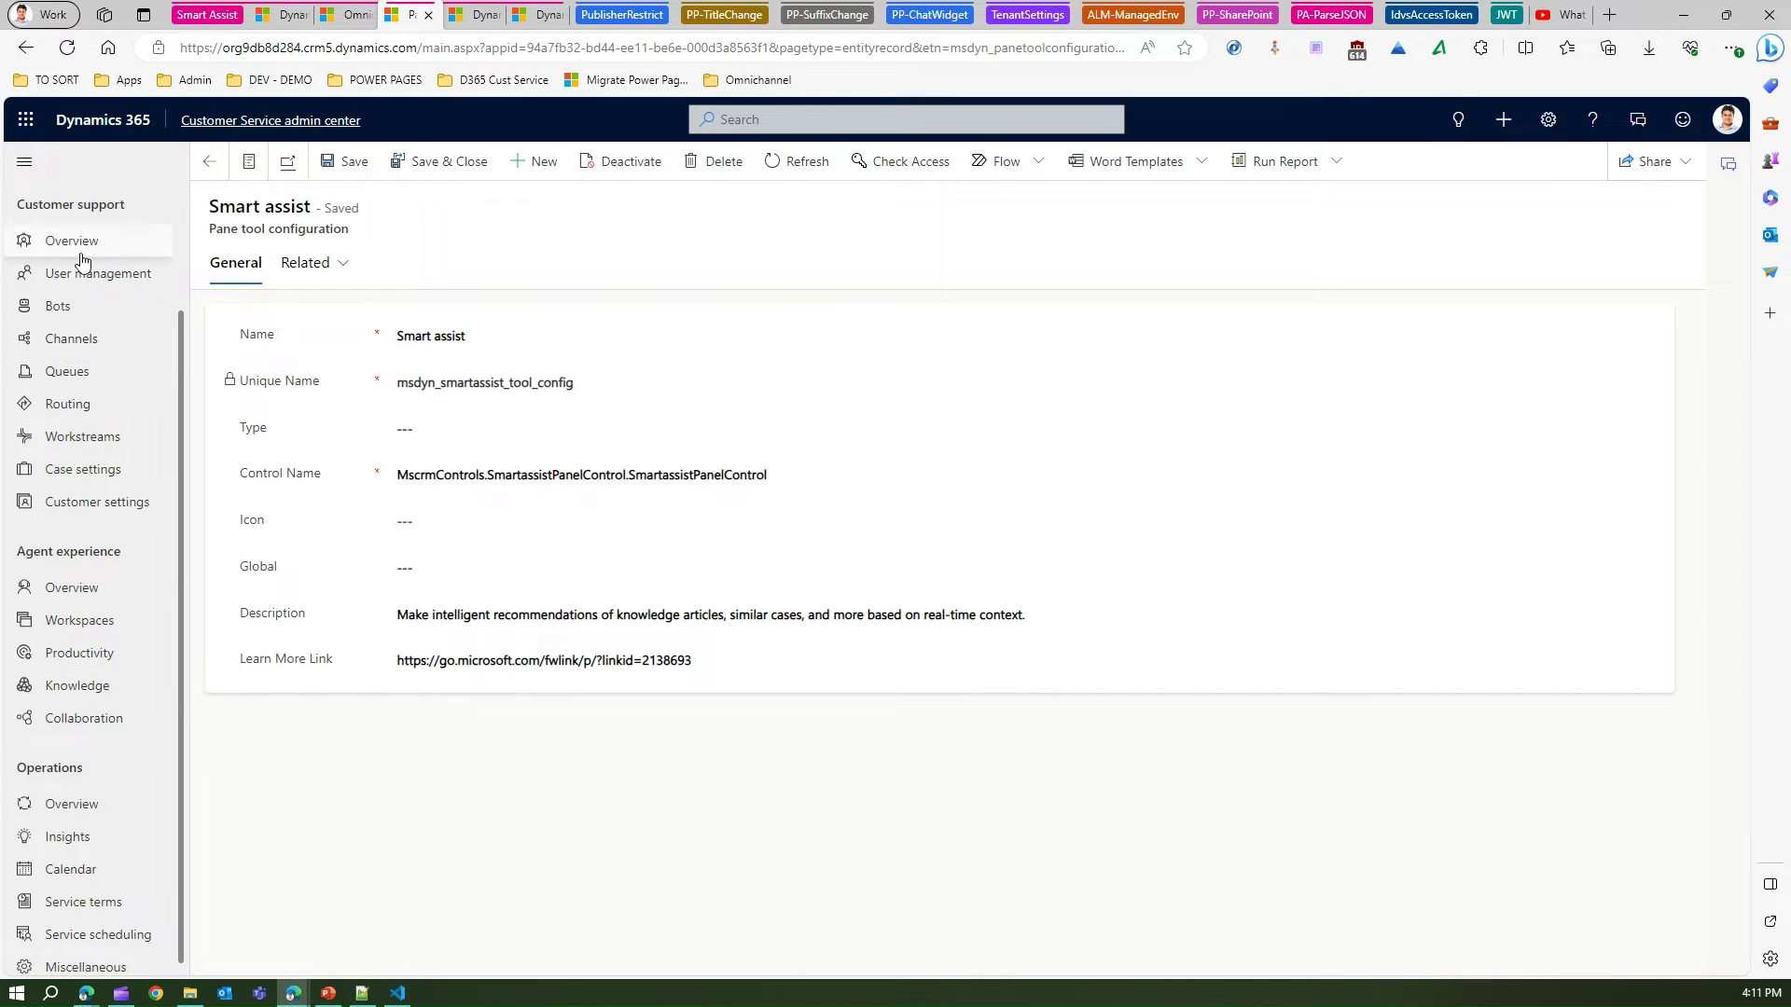
Show the chat channels and open the workstream assigned to the first one.
left_click(96, 345)
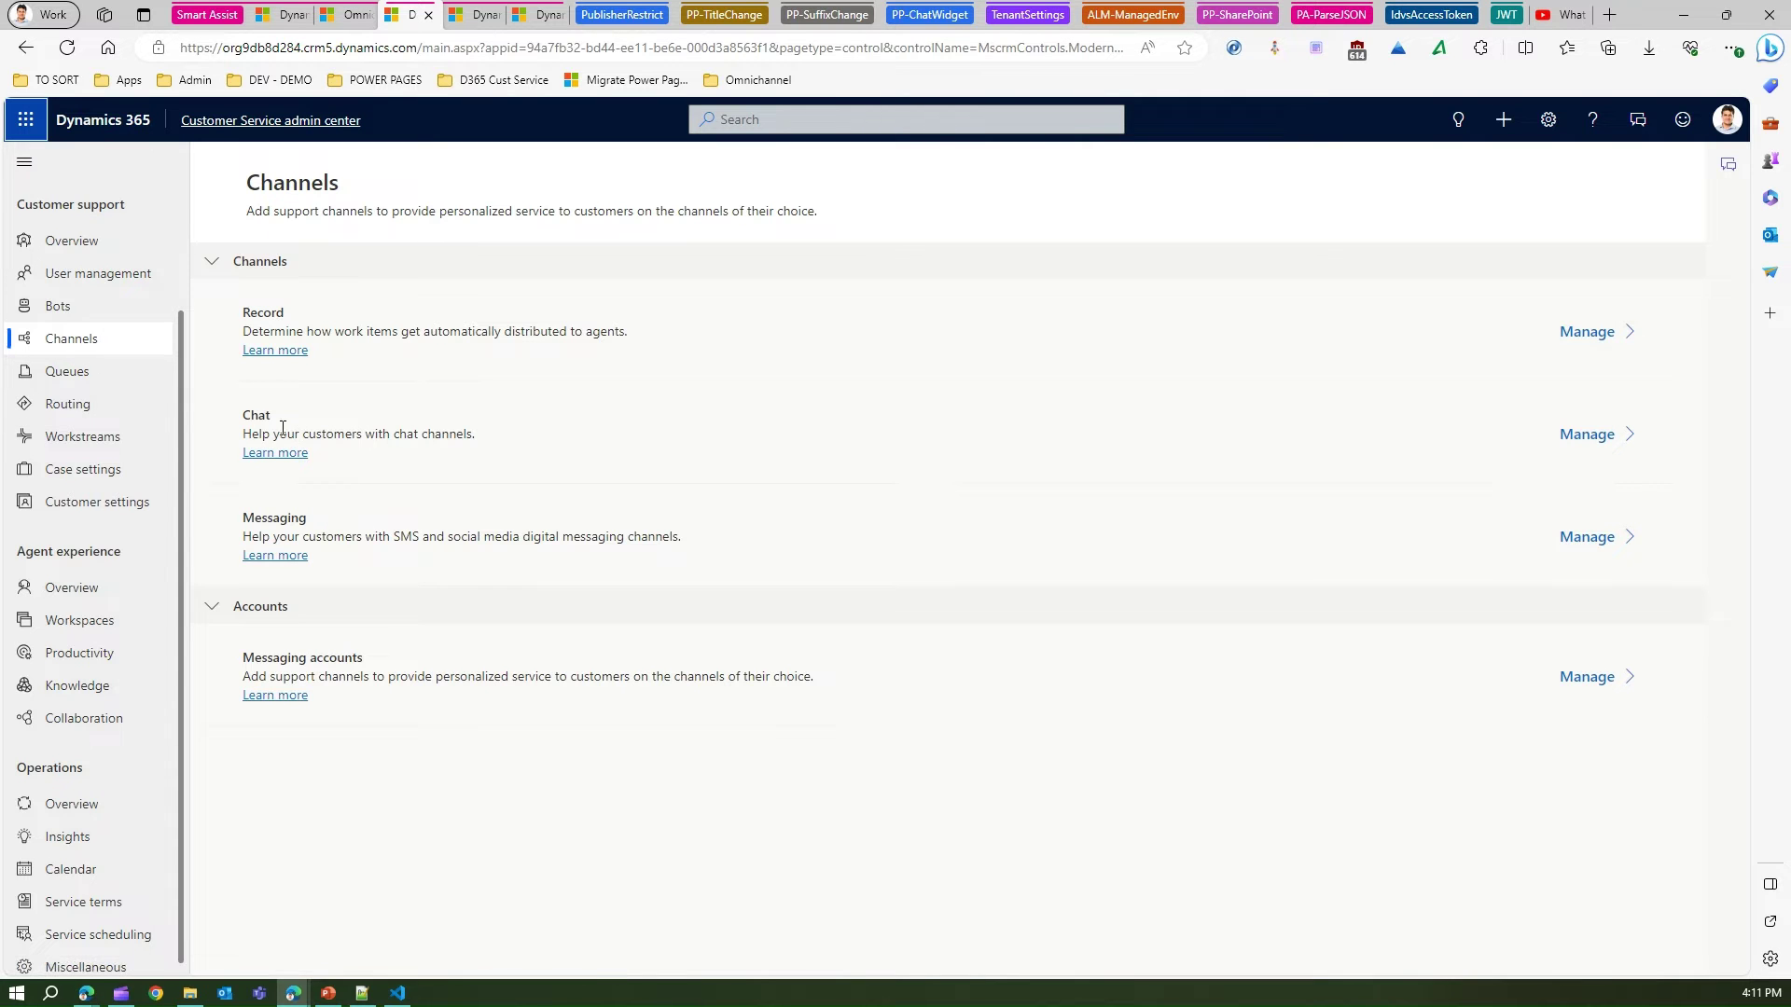
left_click(1588, 434)
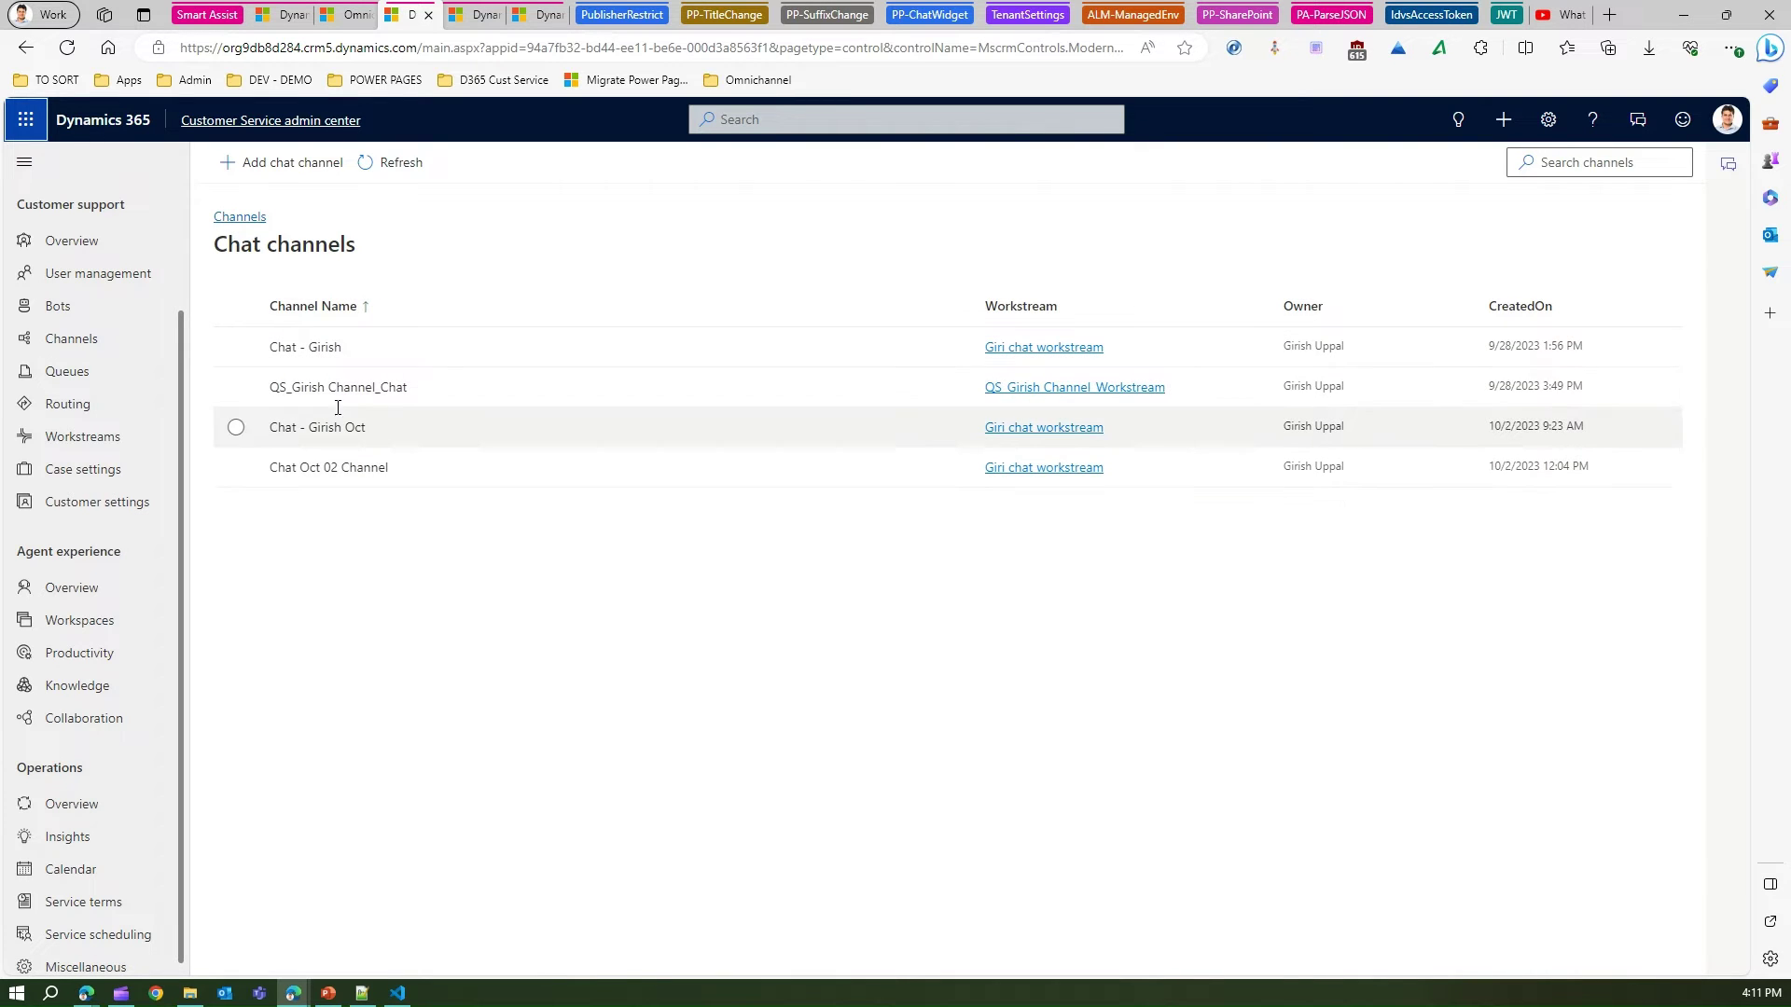
left_click(742, 358)
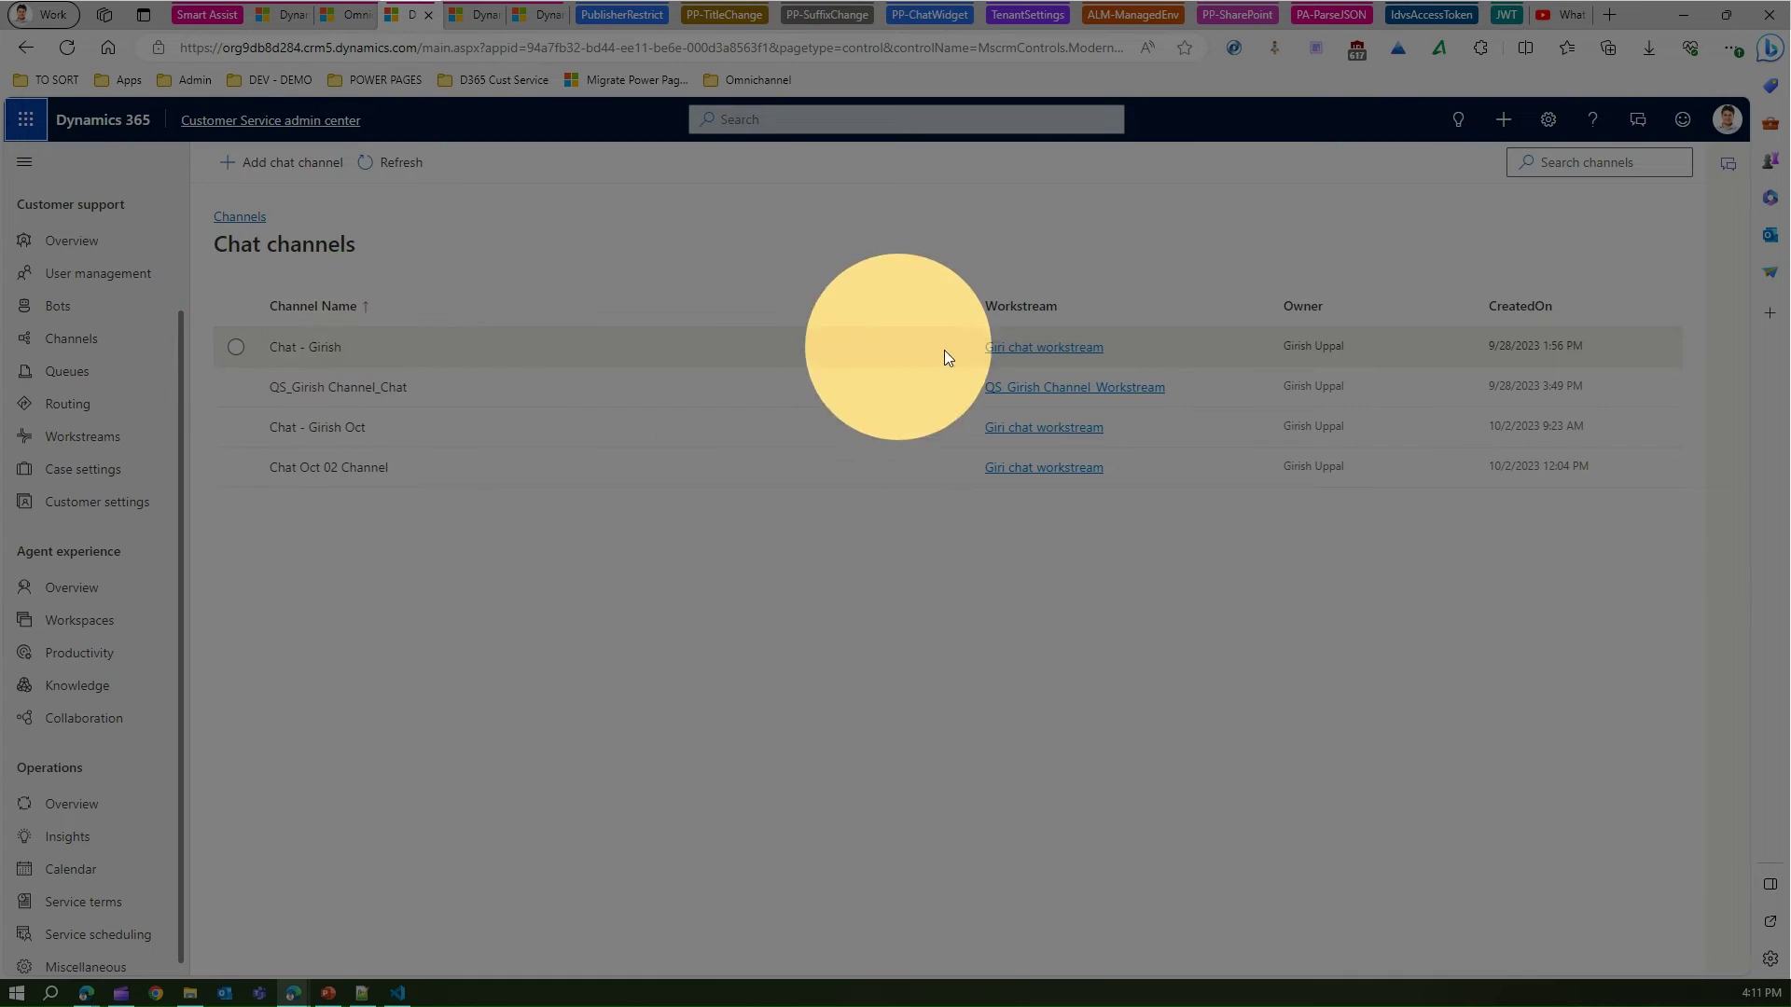
left_click(1046, 352)
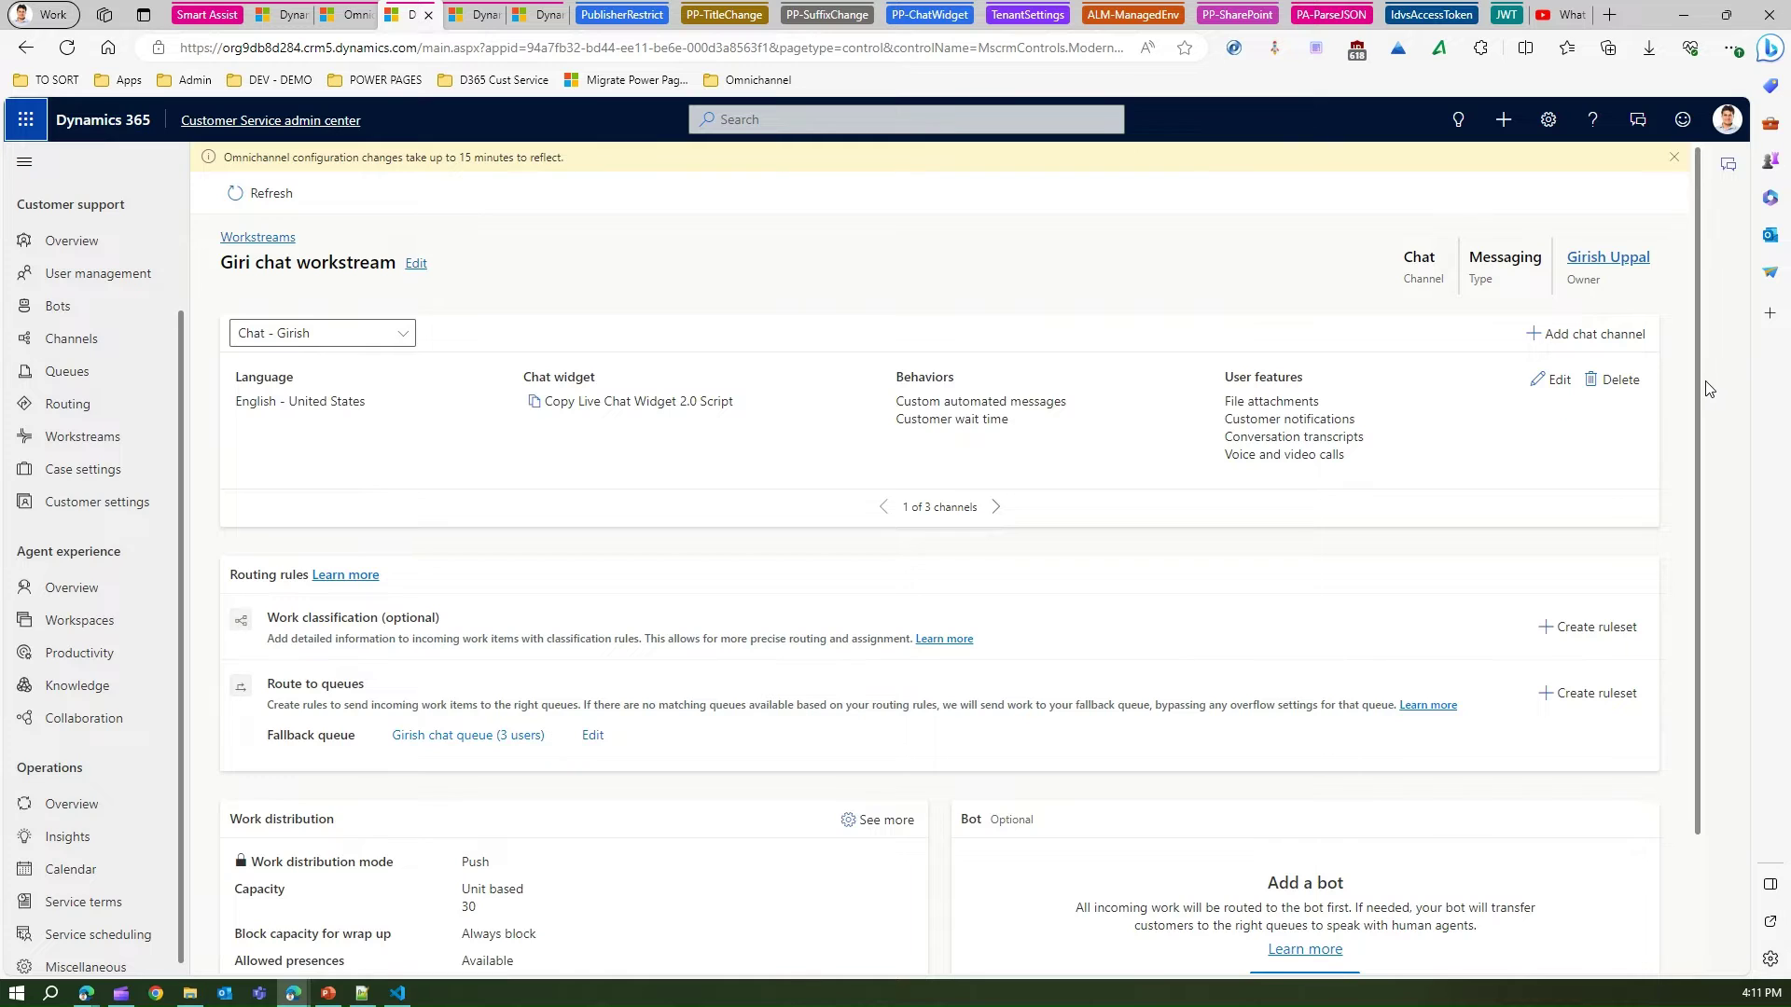
Review the workstream's advanced settings, including smart assist bots, and open its "Chat session - default" template.
scroll(1709, 390, "down", 2)
scroll(727, 815, "up", 2)
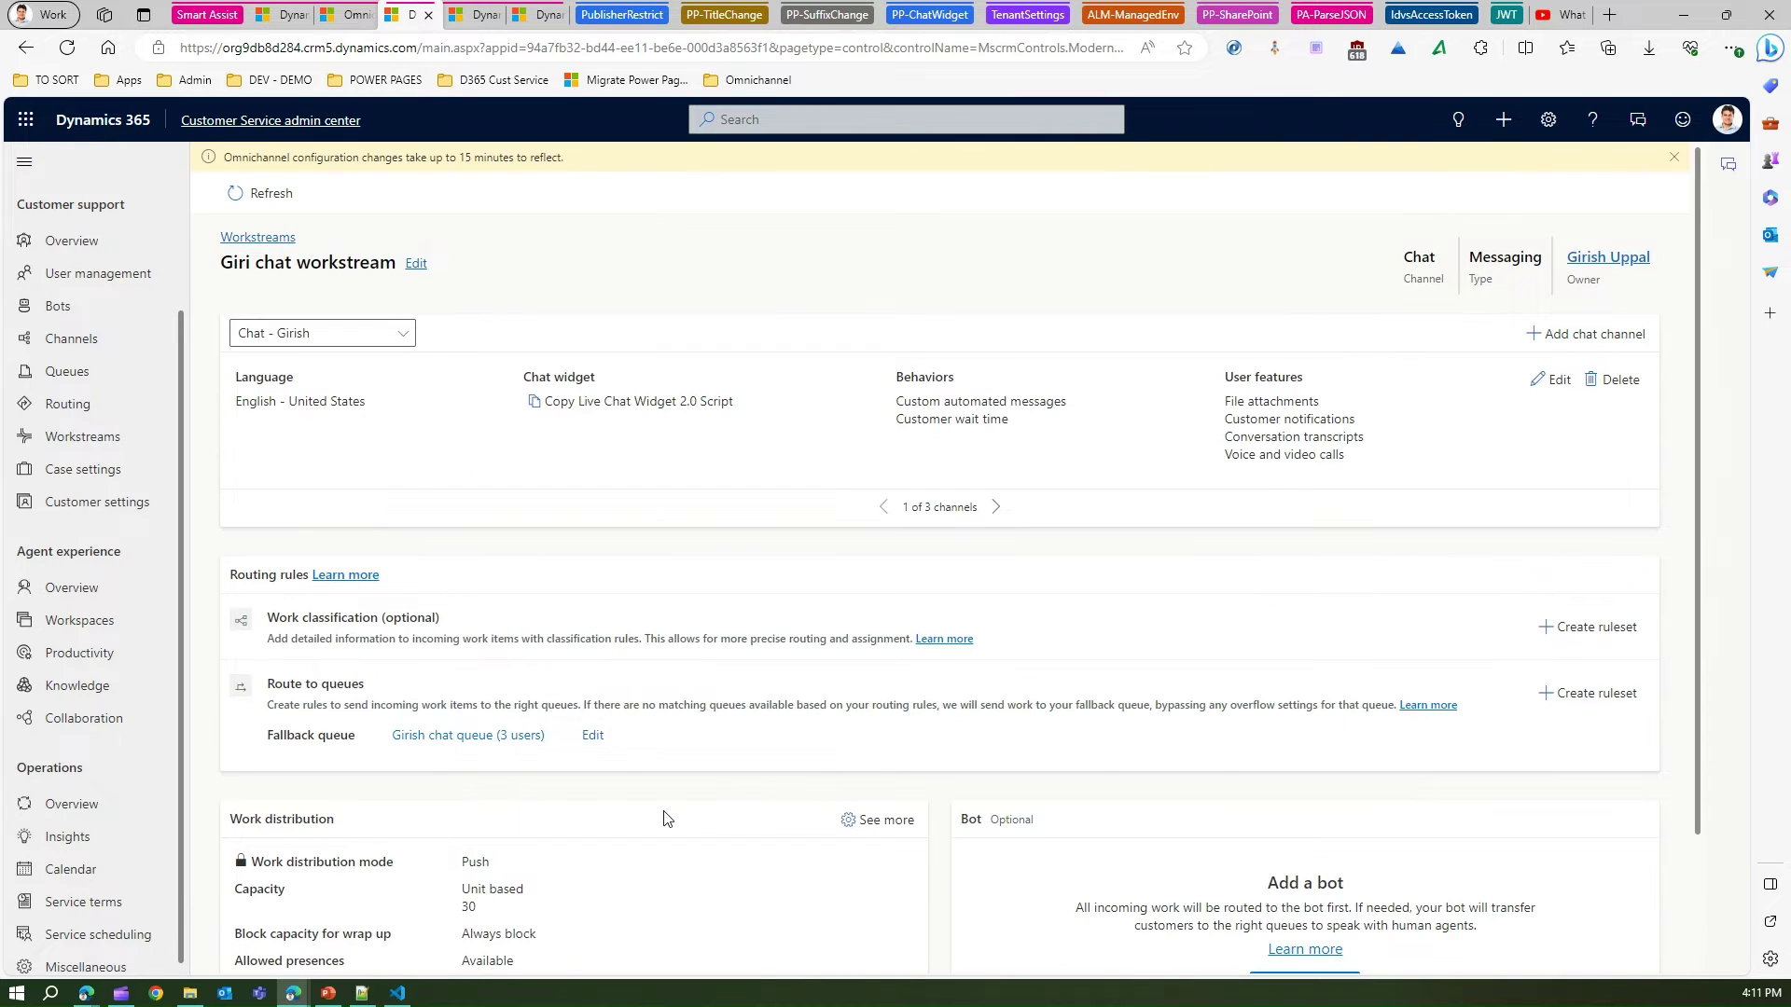
scroll(1698, 865, "down", 2)
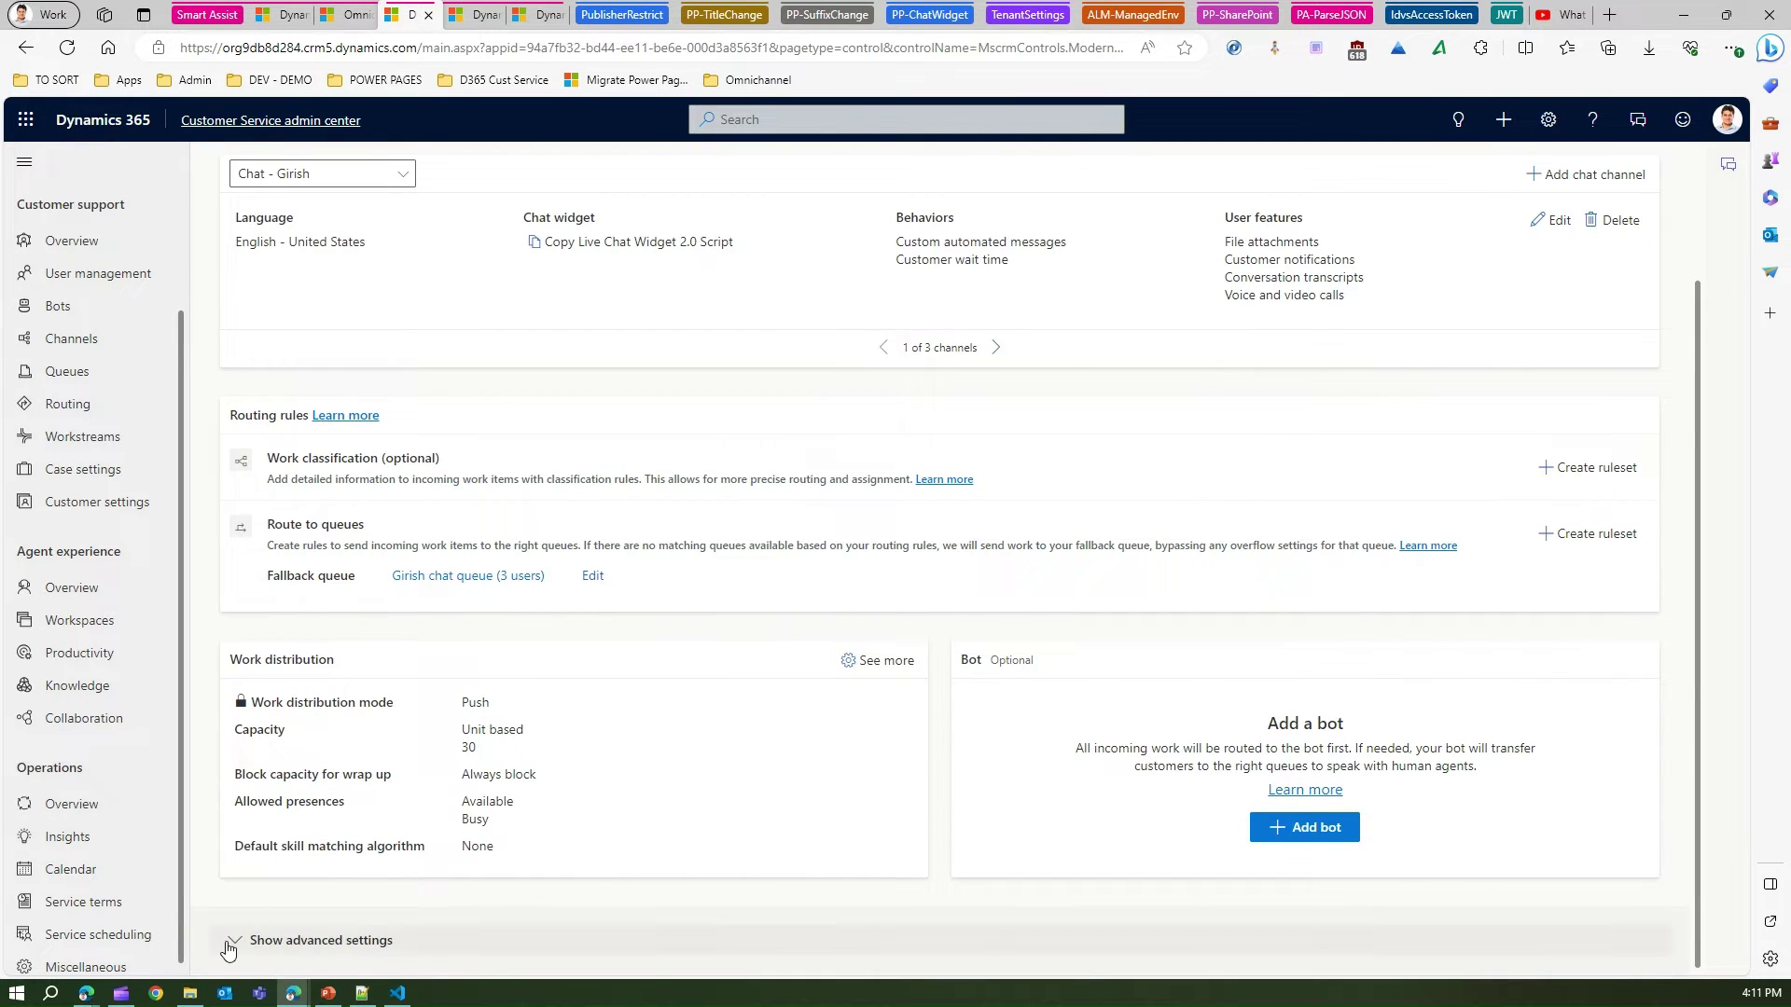
left_click(229, 942)
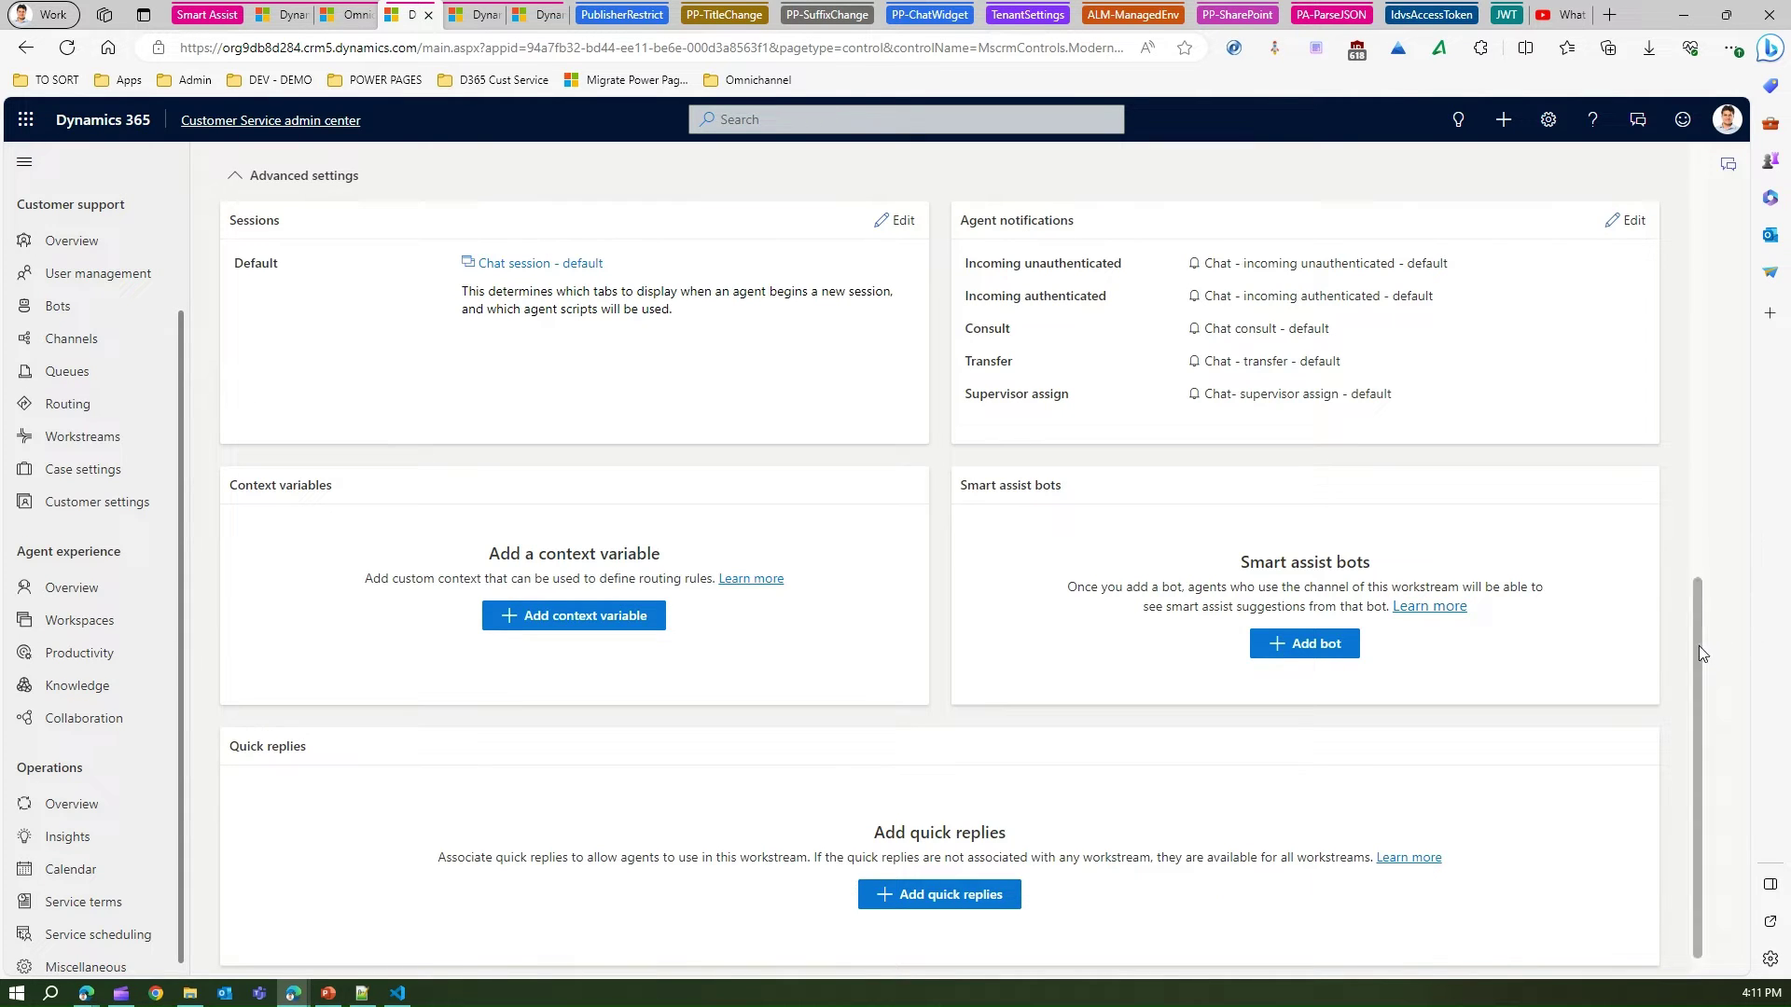
left_click_drag(1698, 645, 1709, 532)
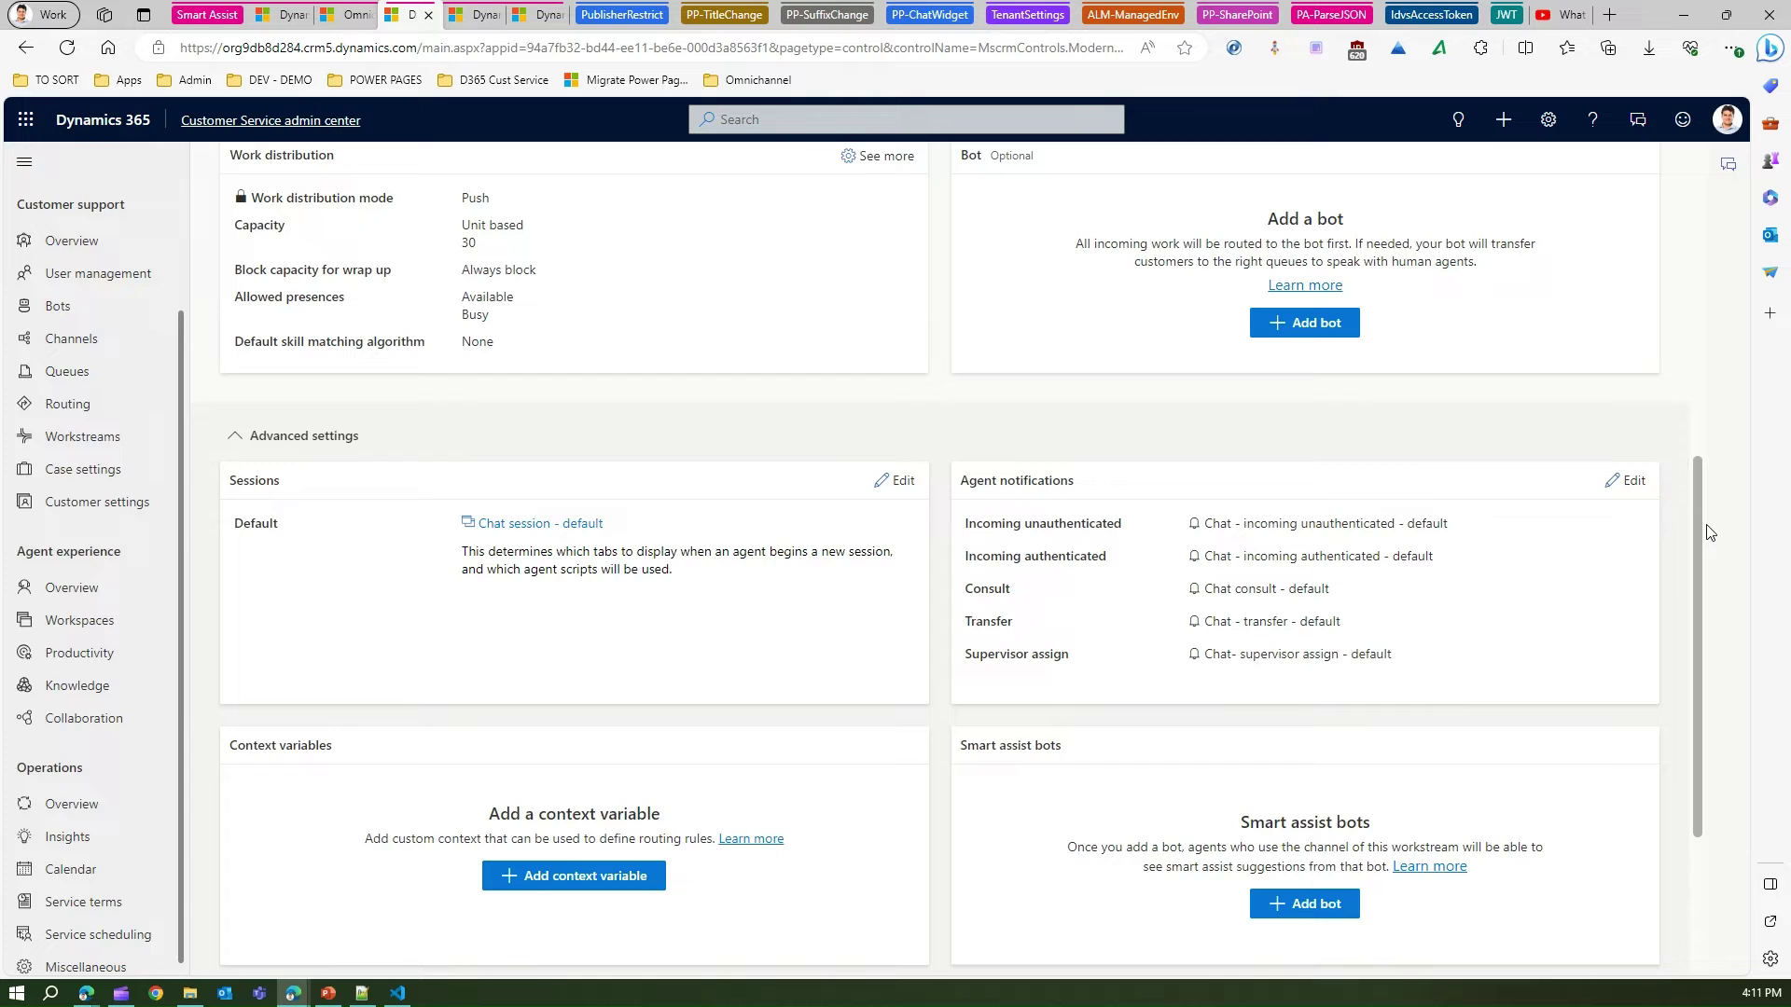
left_click(532, 524)
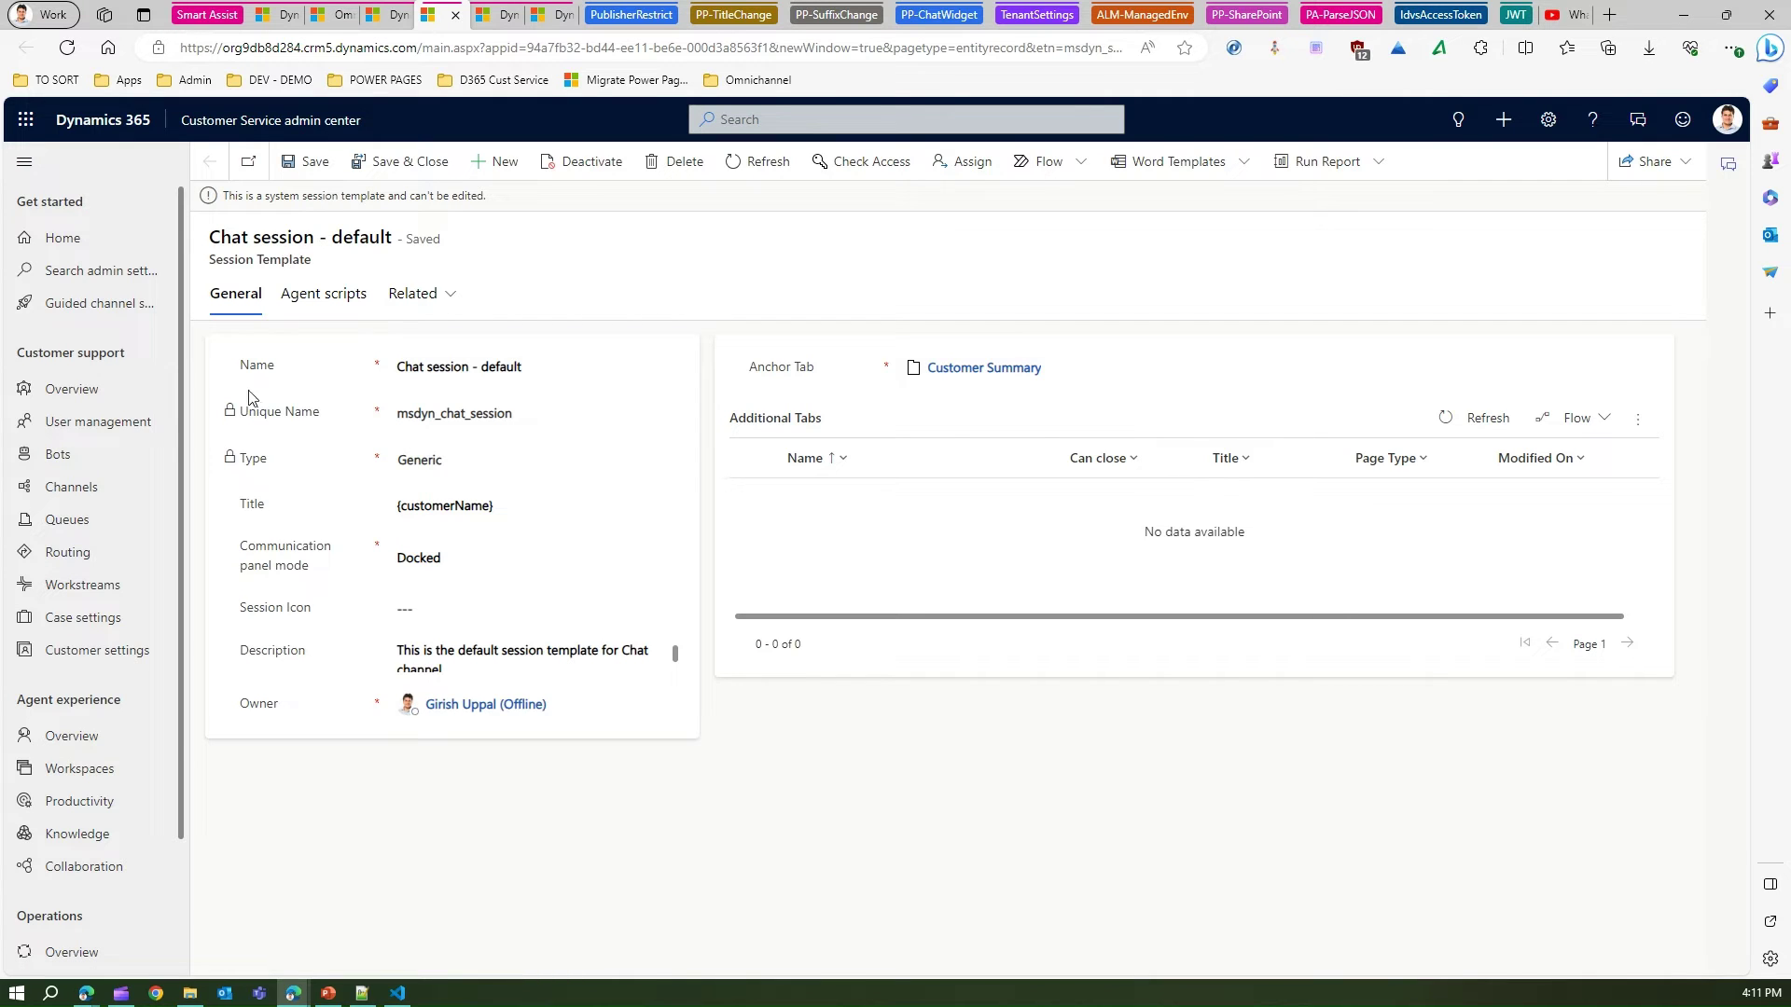
Go from the agent experience overview to Workspaces and open the list of agent experience profiles.
left_click(60, 736)
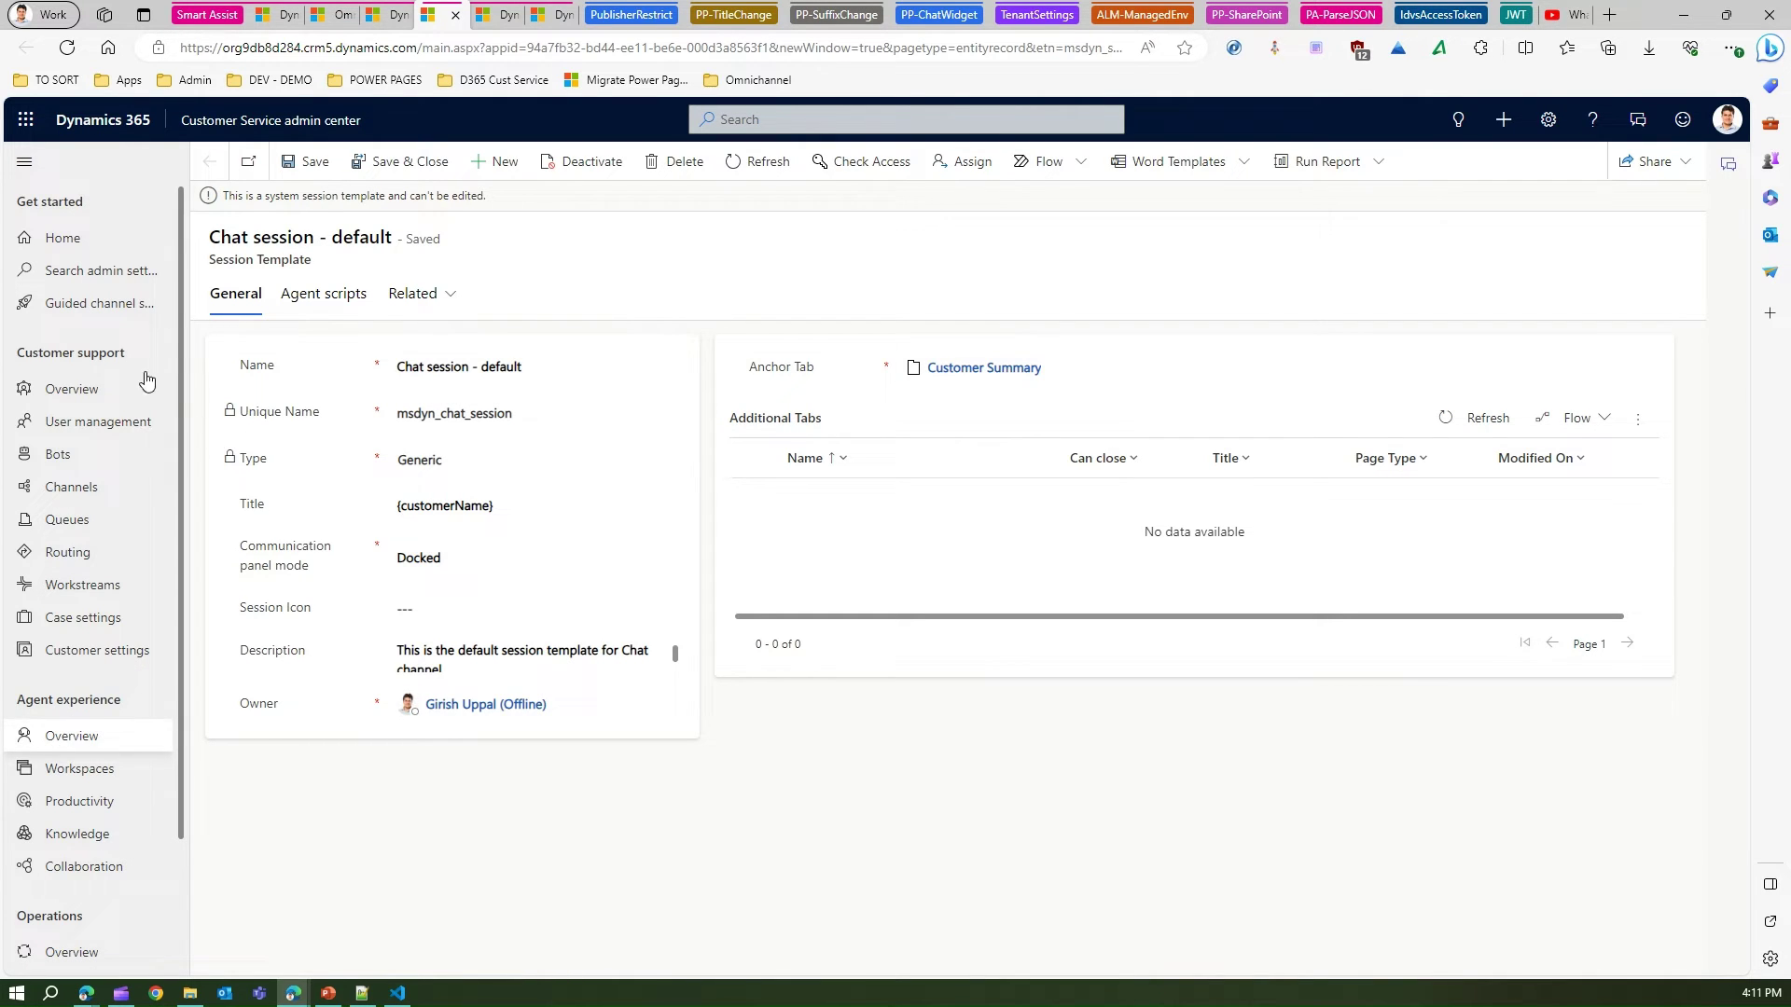
left_click(74, 736)
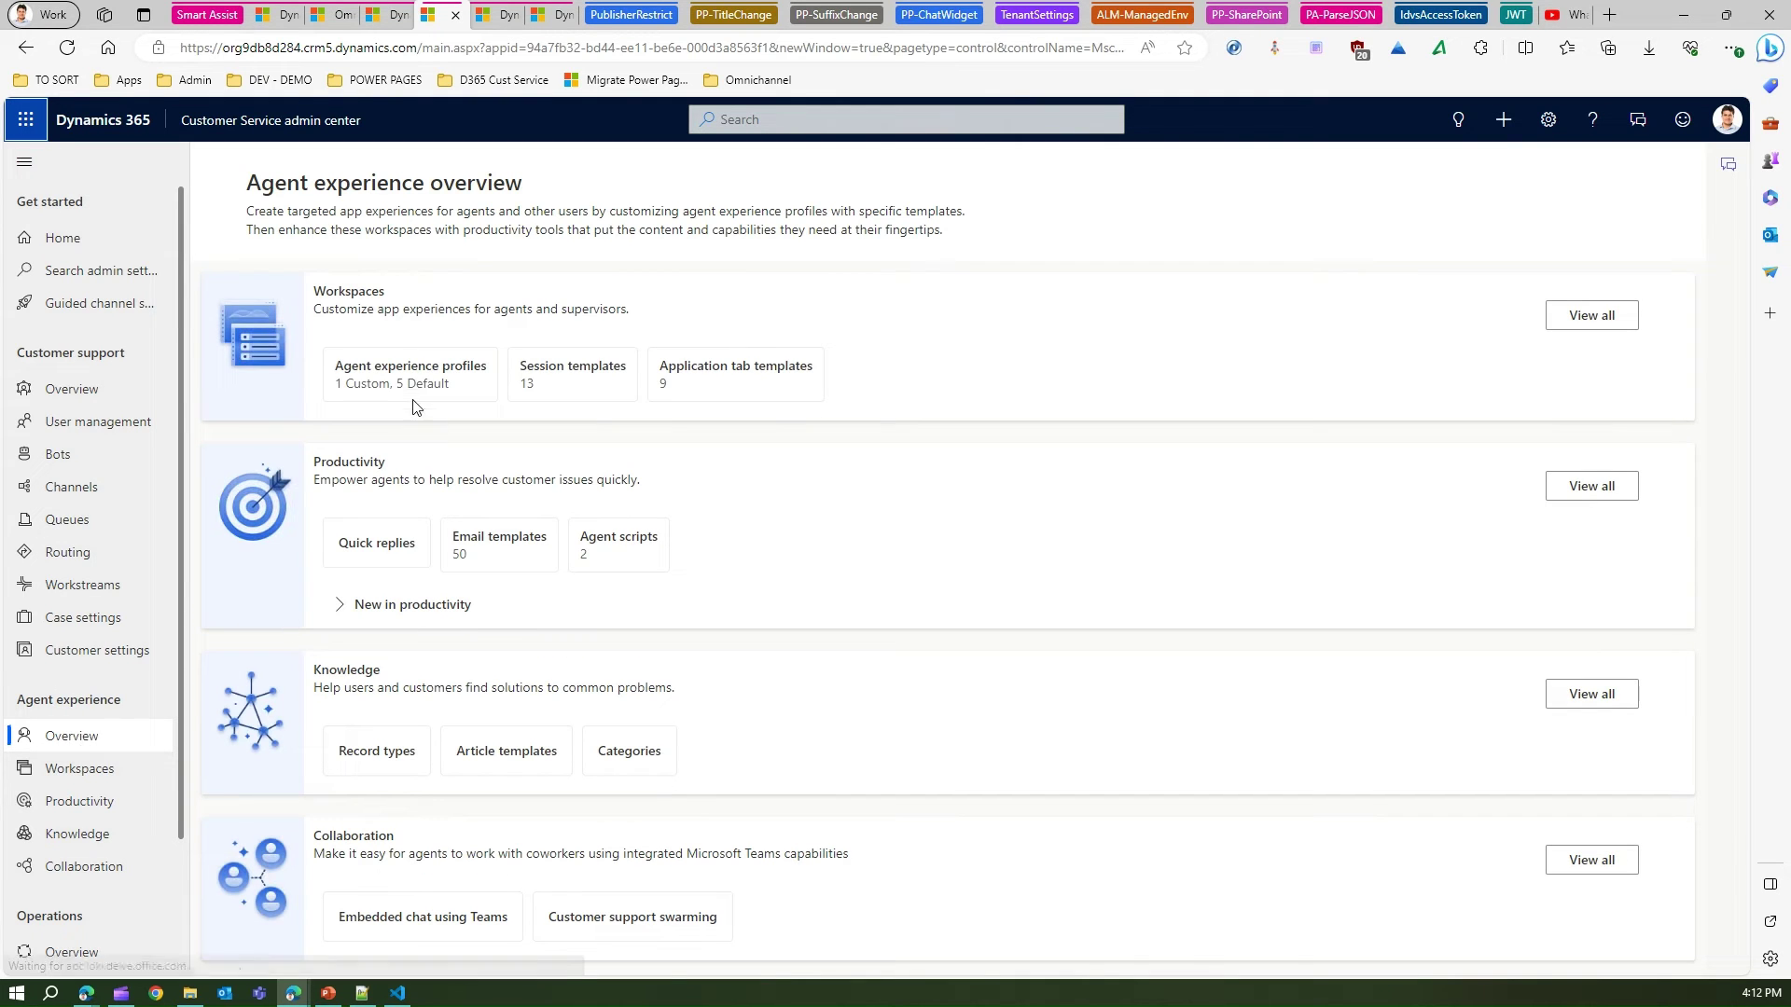
left_click(1588, 318)
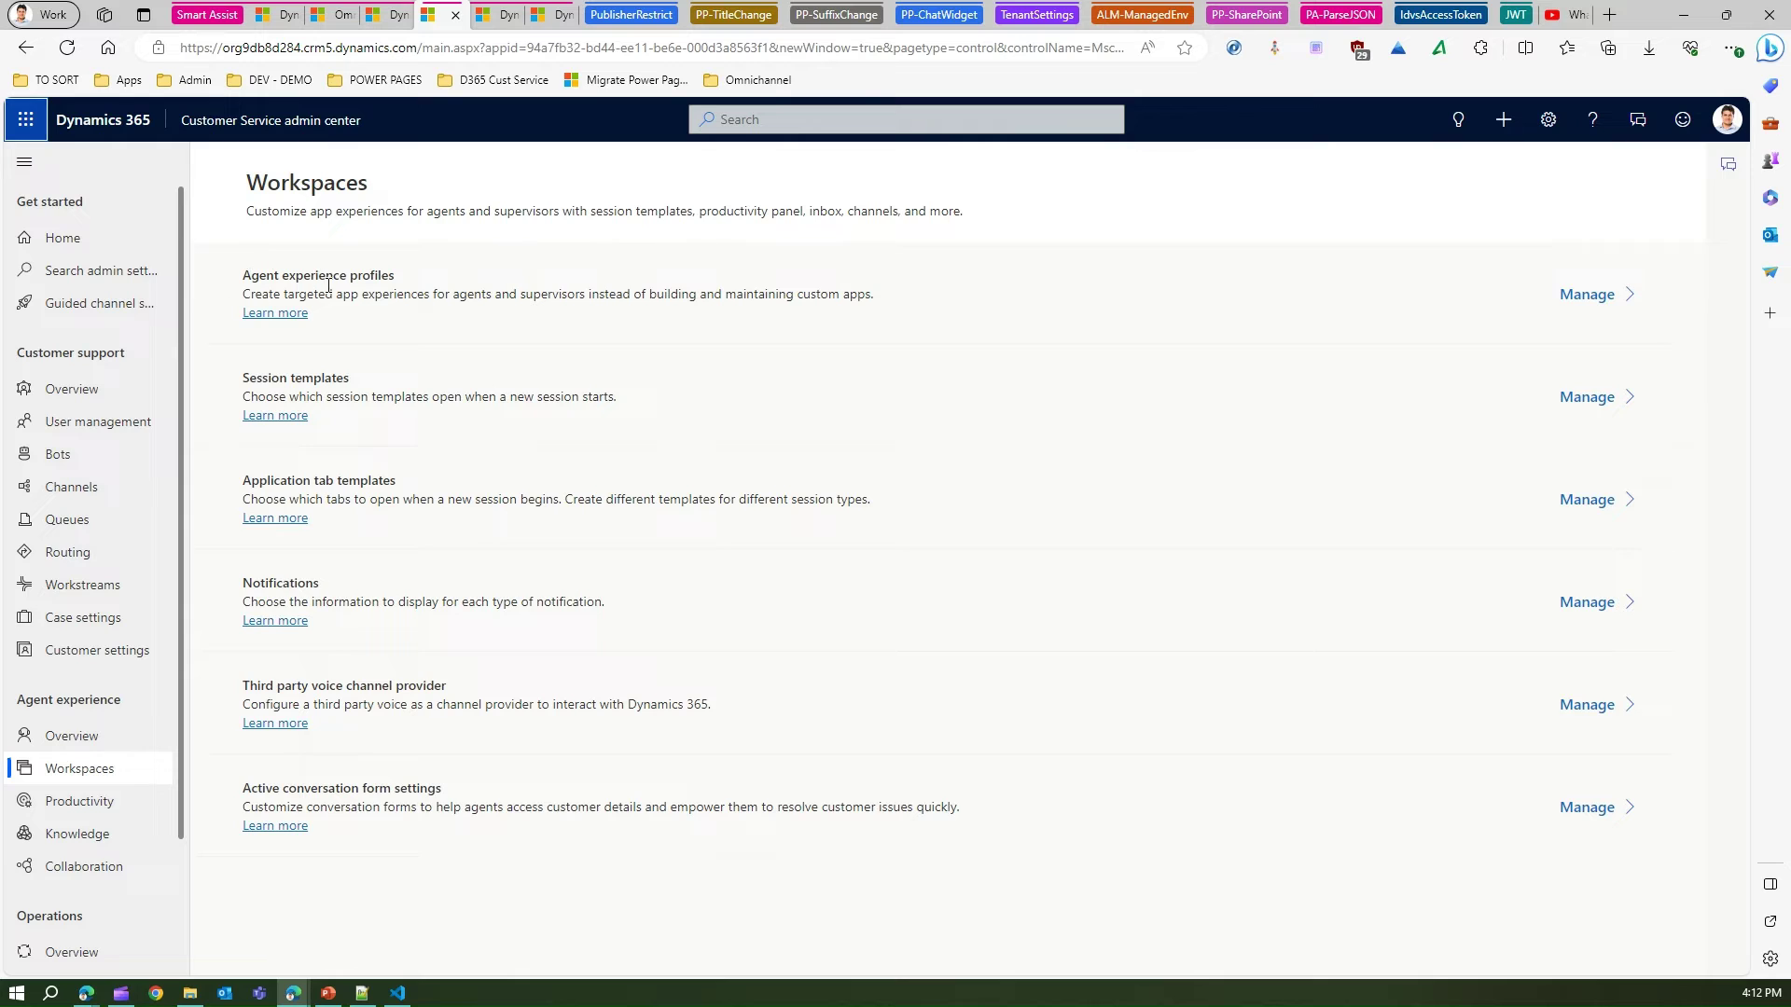
left_click(1585, 297)
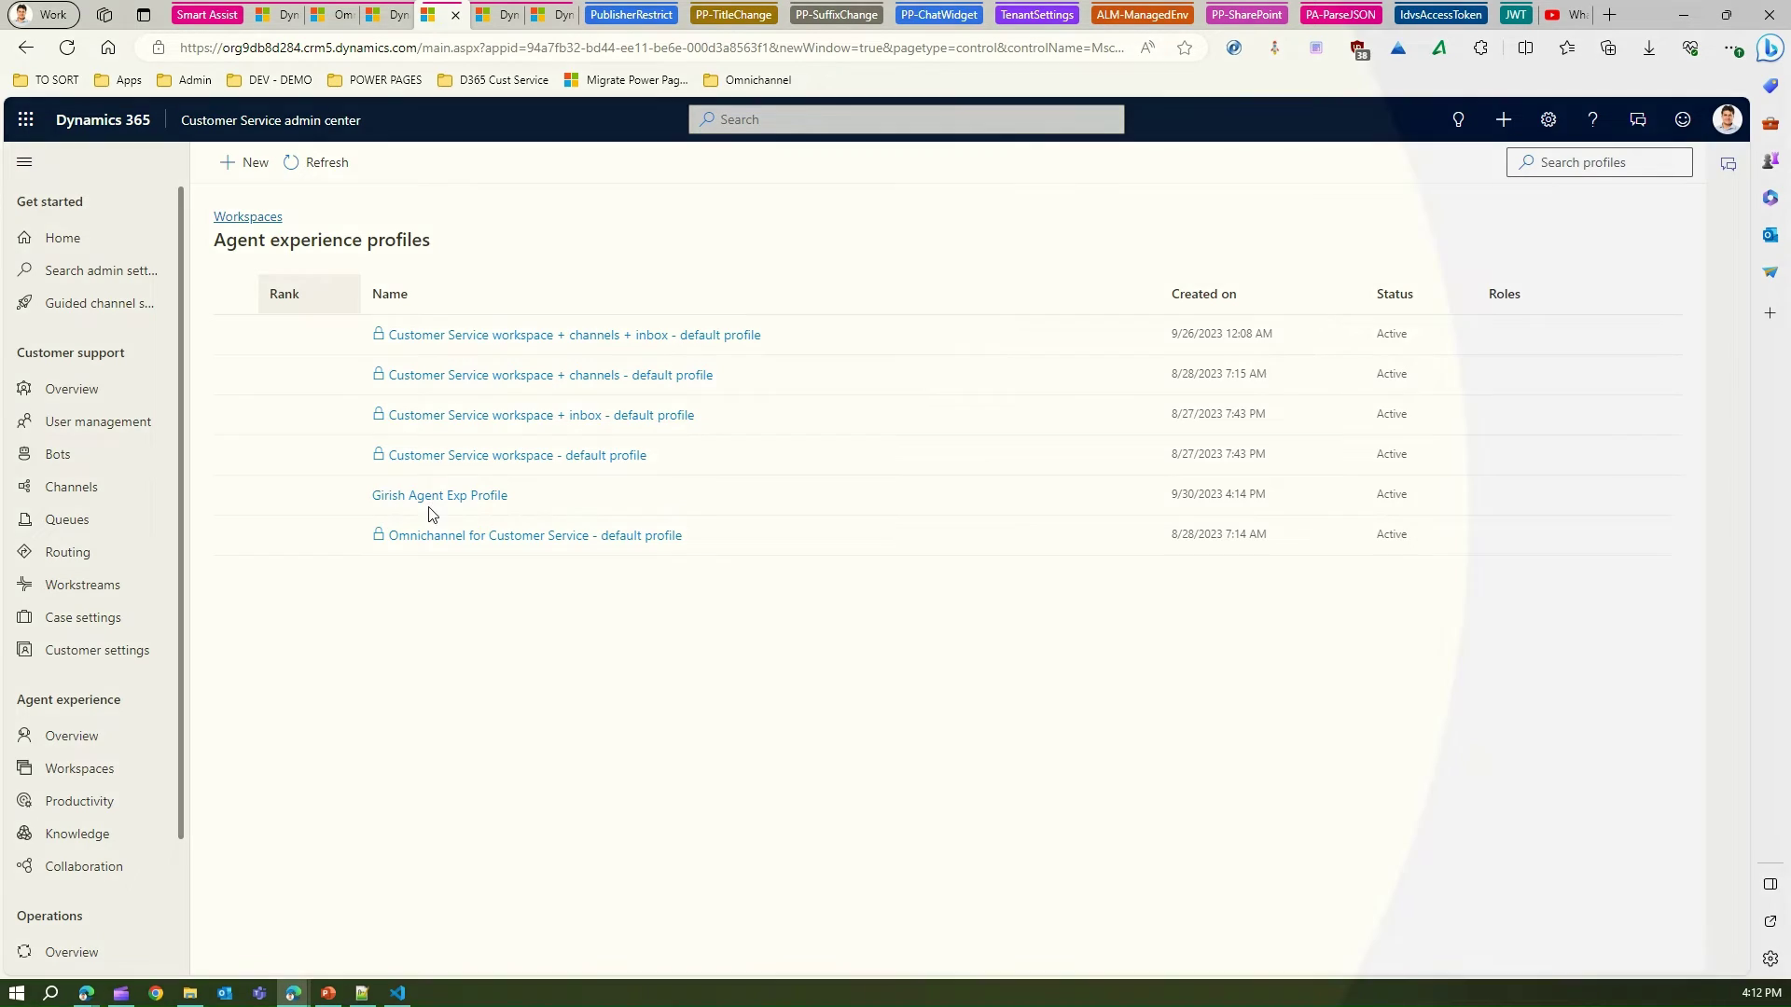
left_click(407, 502)
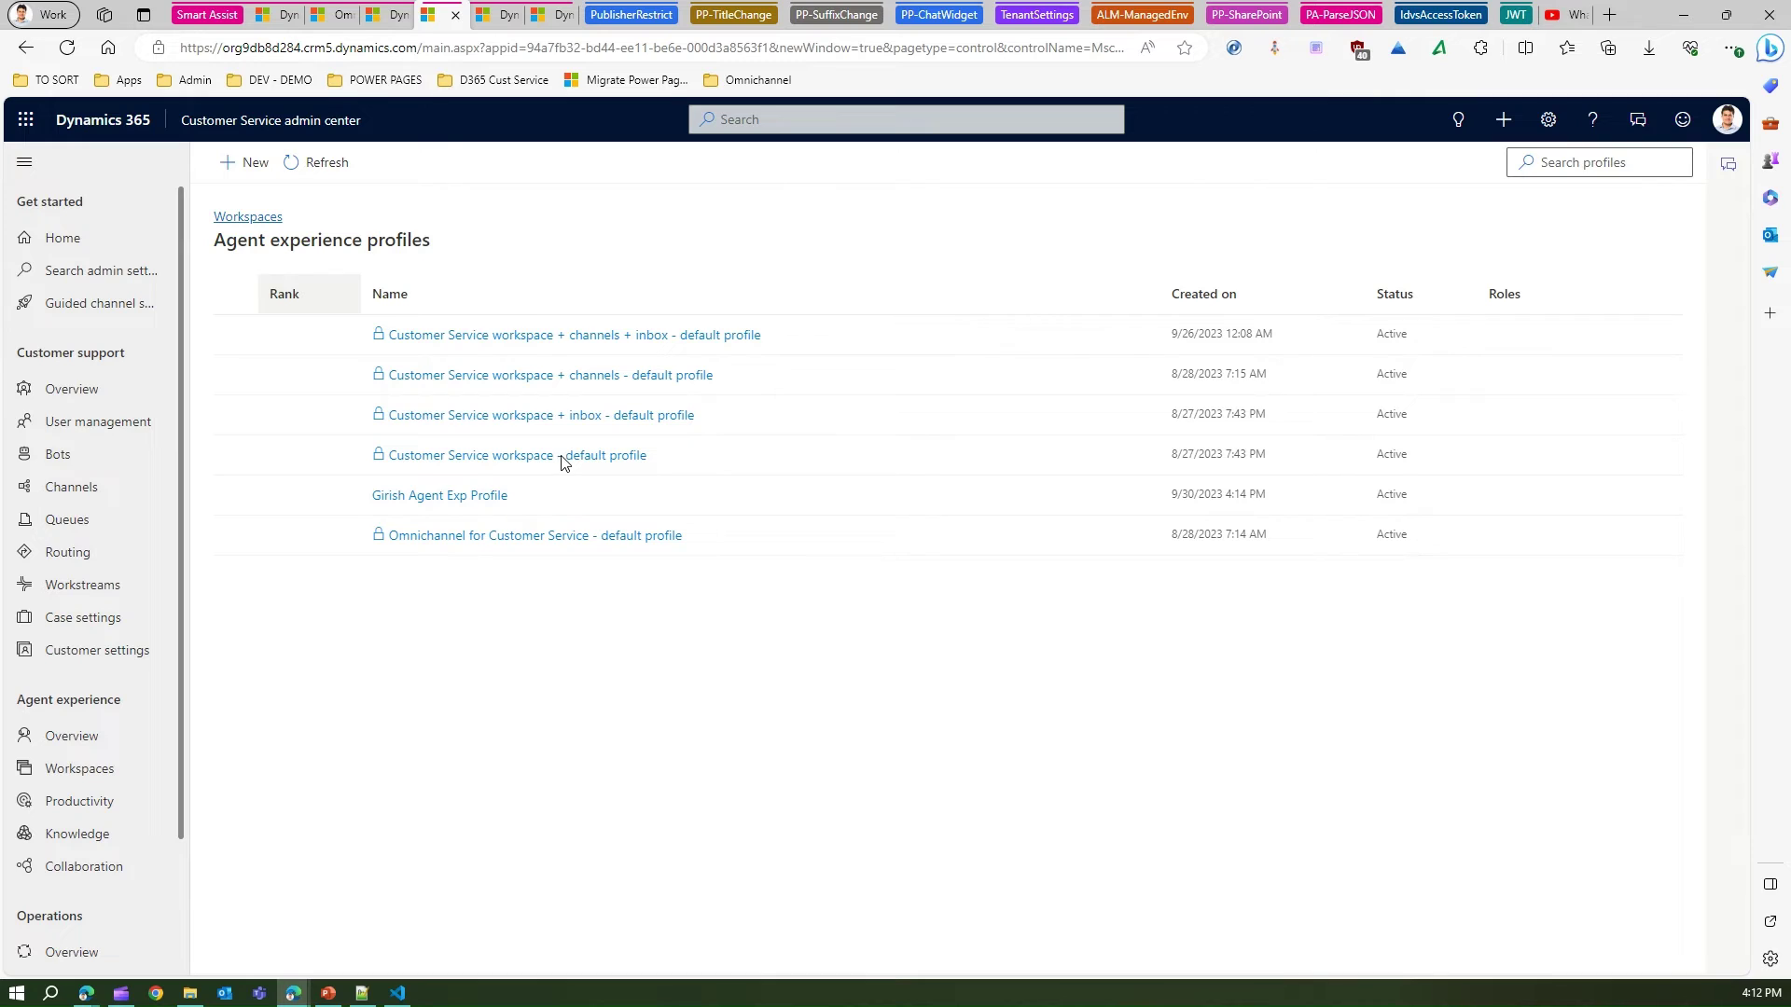
Review the productivity pane settings of "Customer Service workspace - default profile" and return to the agent experience profiles list.
left_click(564, 457)
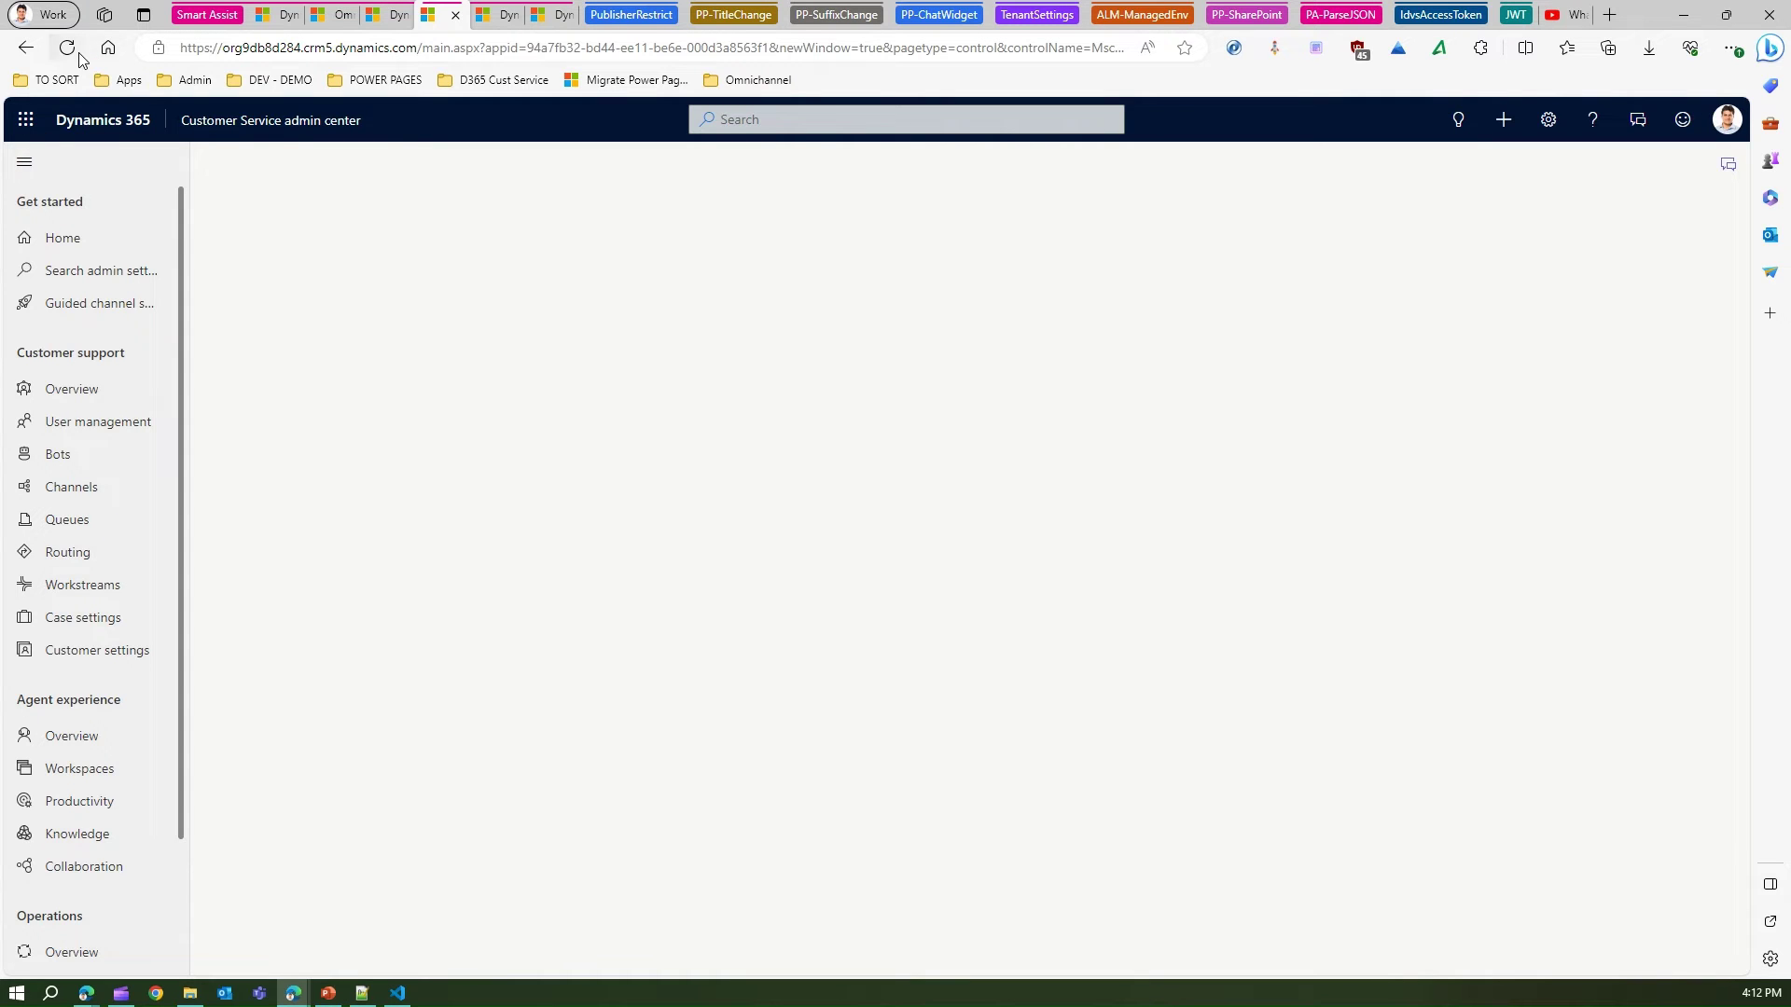
left_click(27, 52)
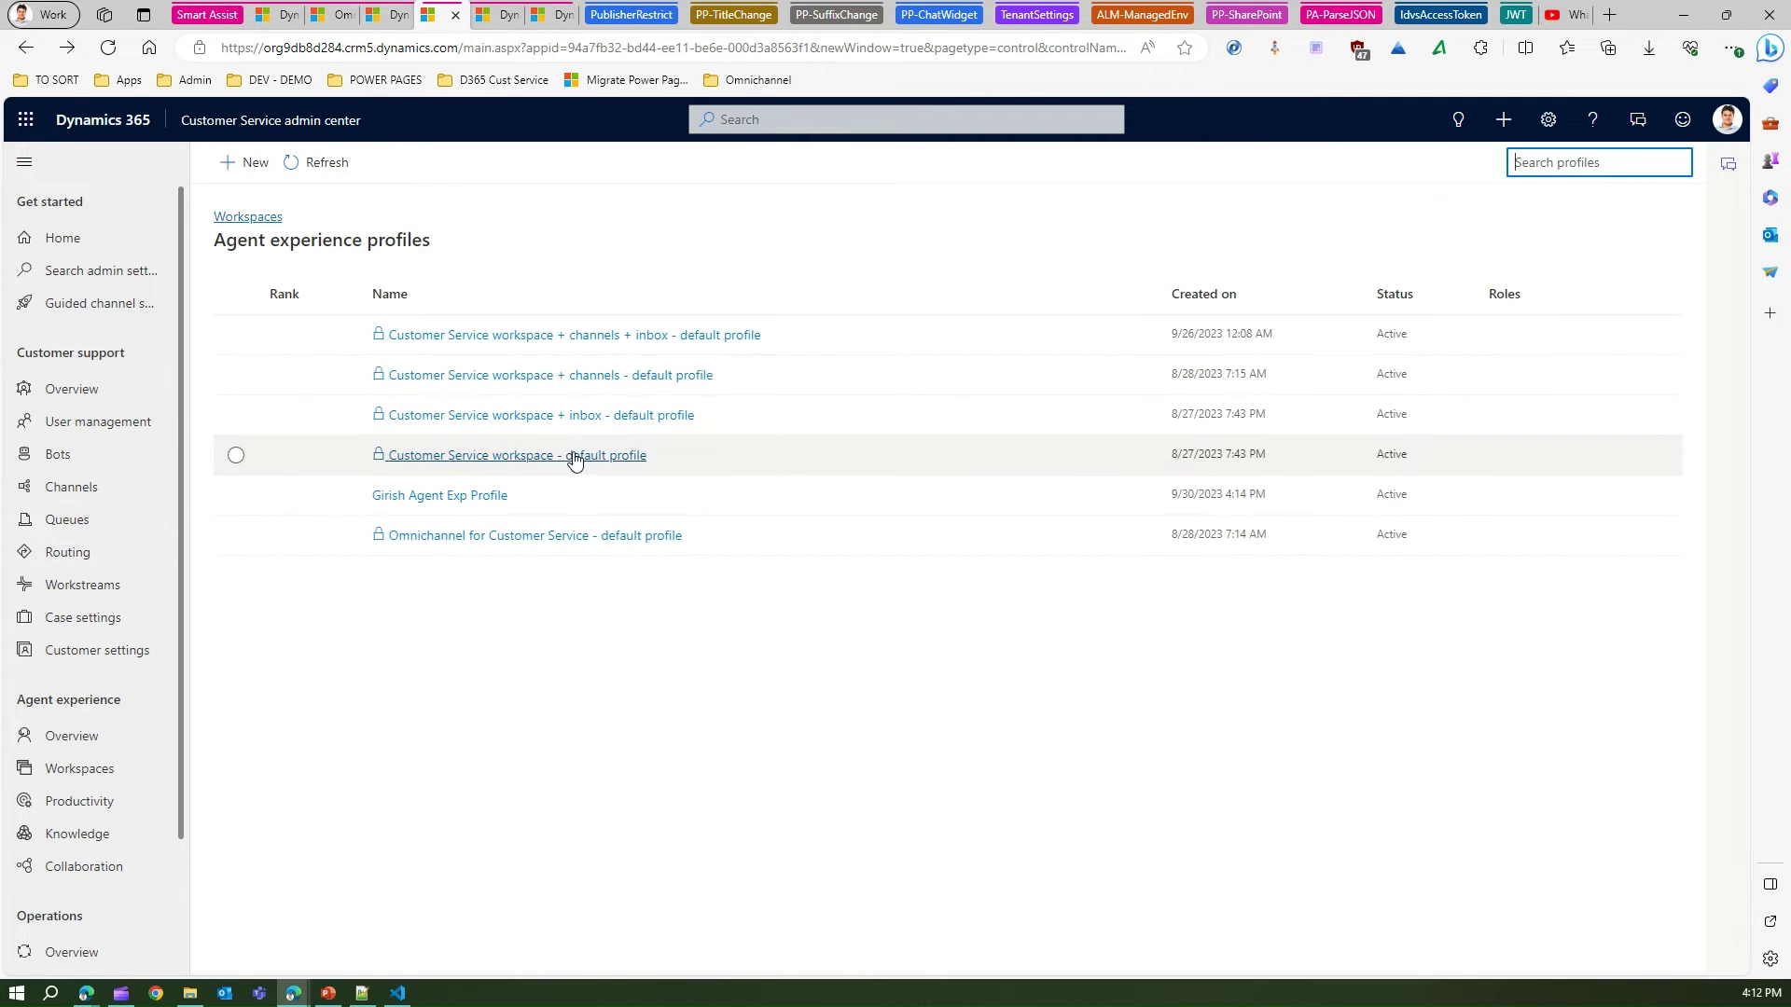
left_click(575, 457)
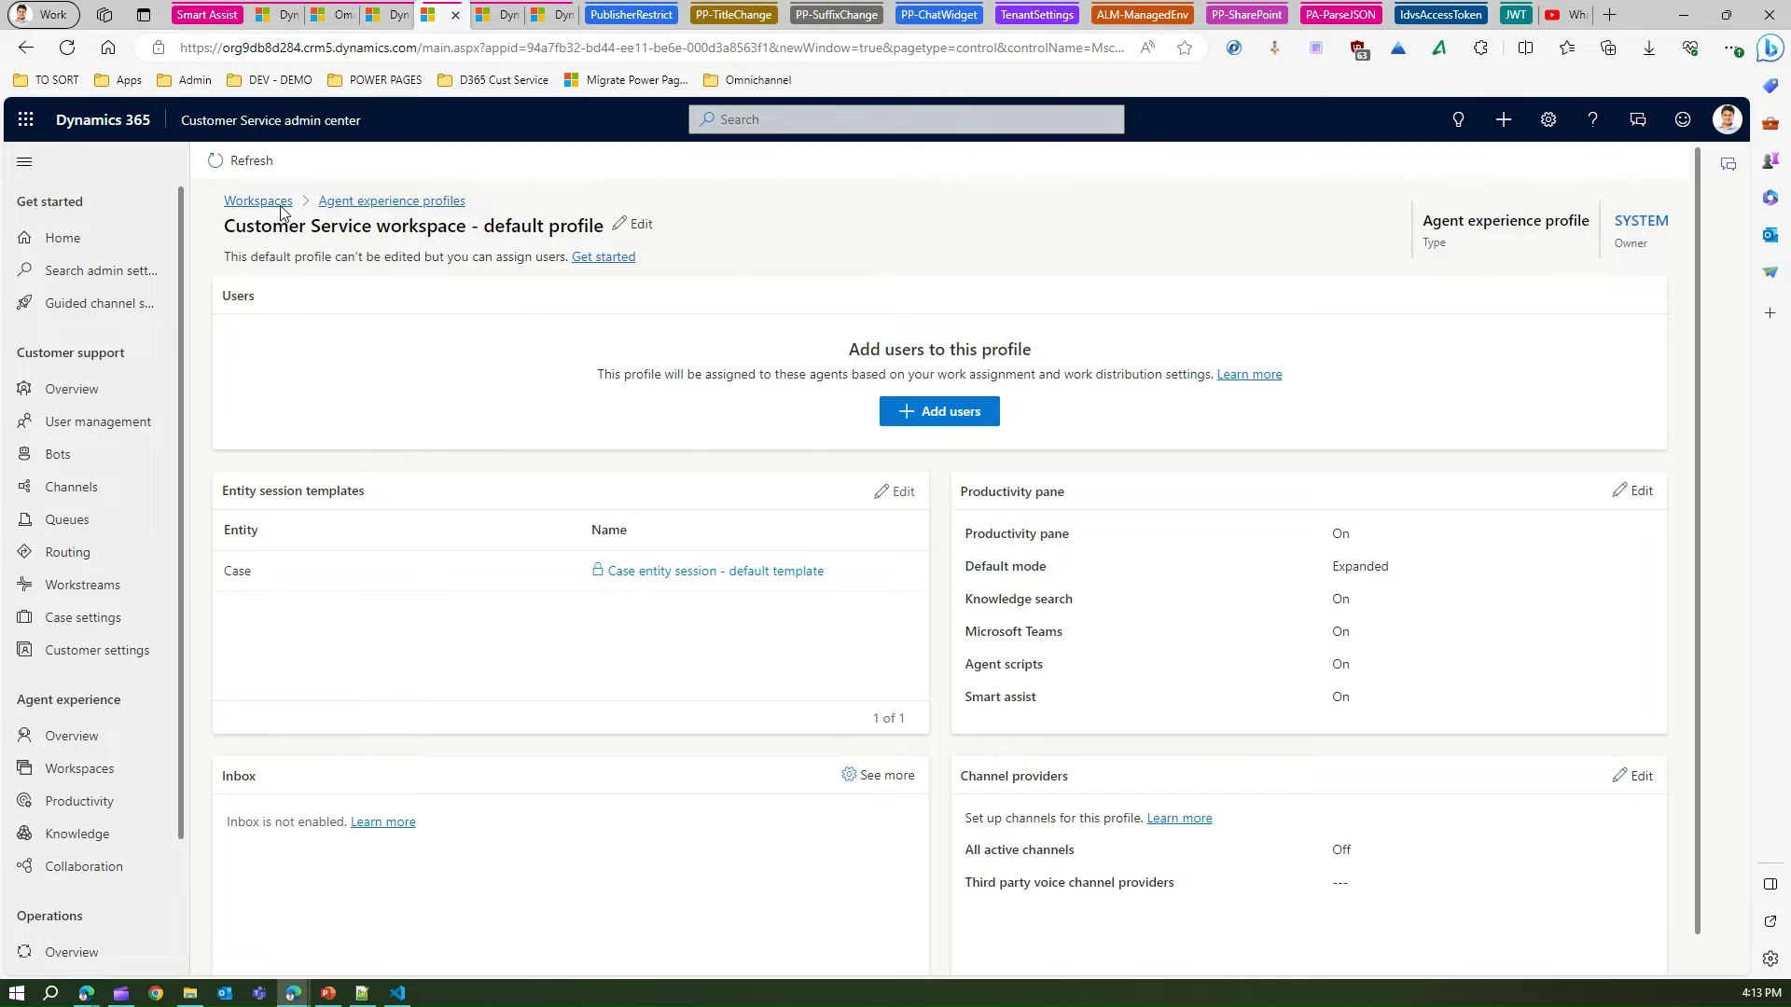
left_click_drag(280, 211, 283, 211)
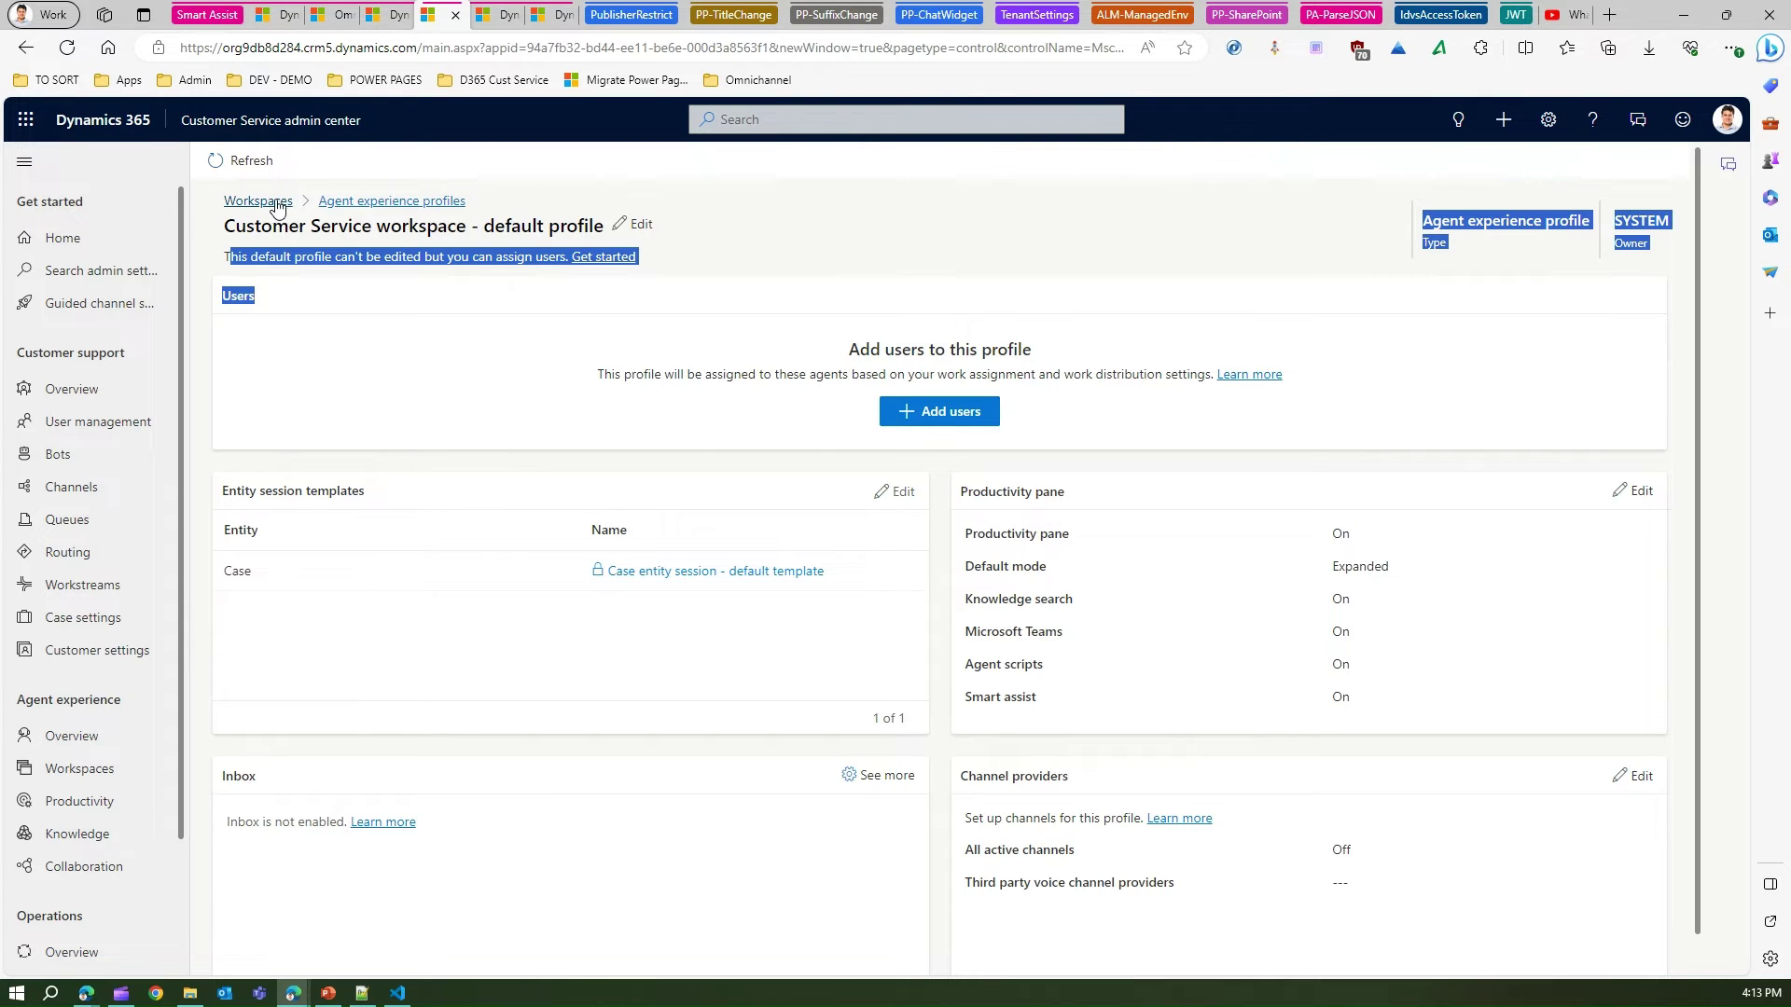
left_click(27, 52)
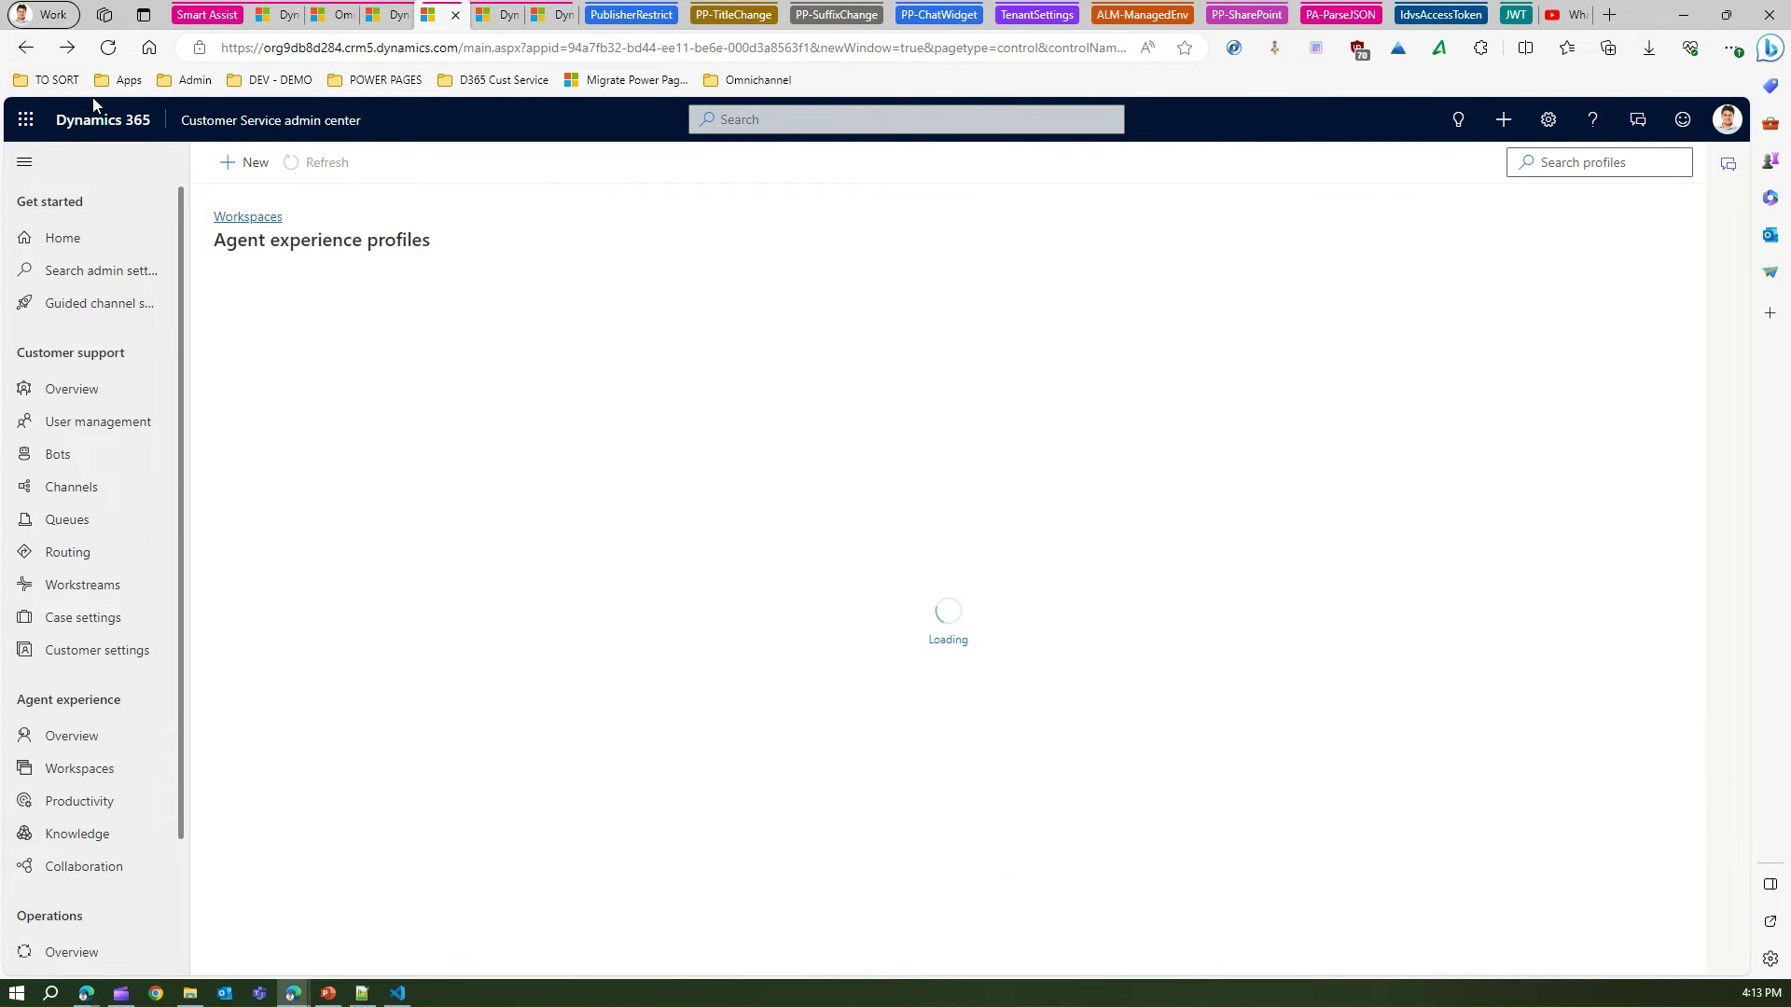
Open the custom agent experience profile and its Productivity pane settings for editing.
left_click(484, 504)
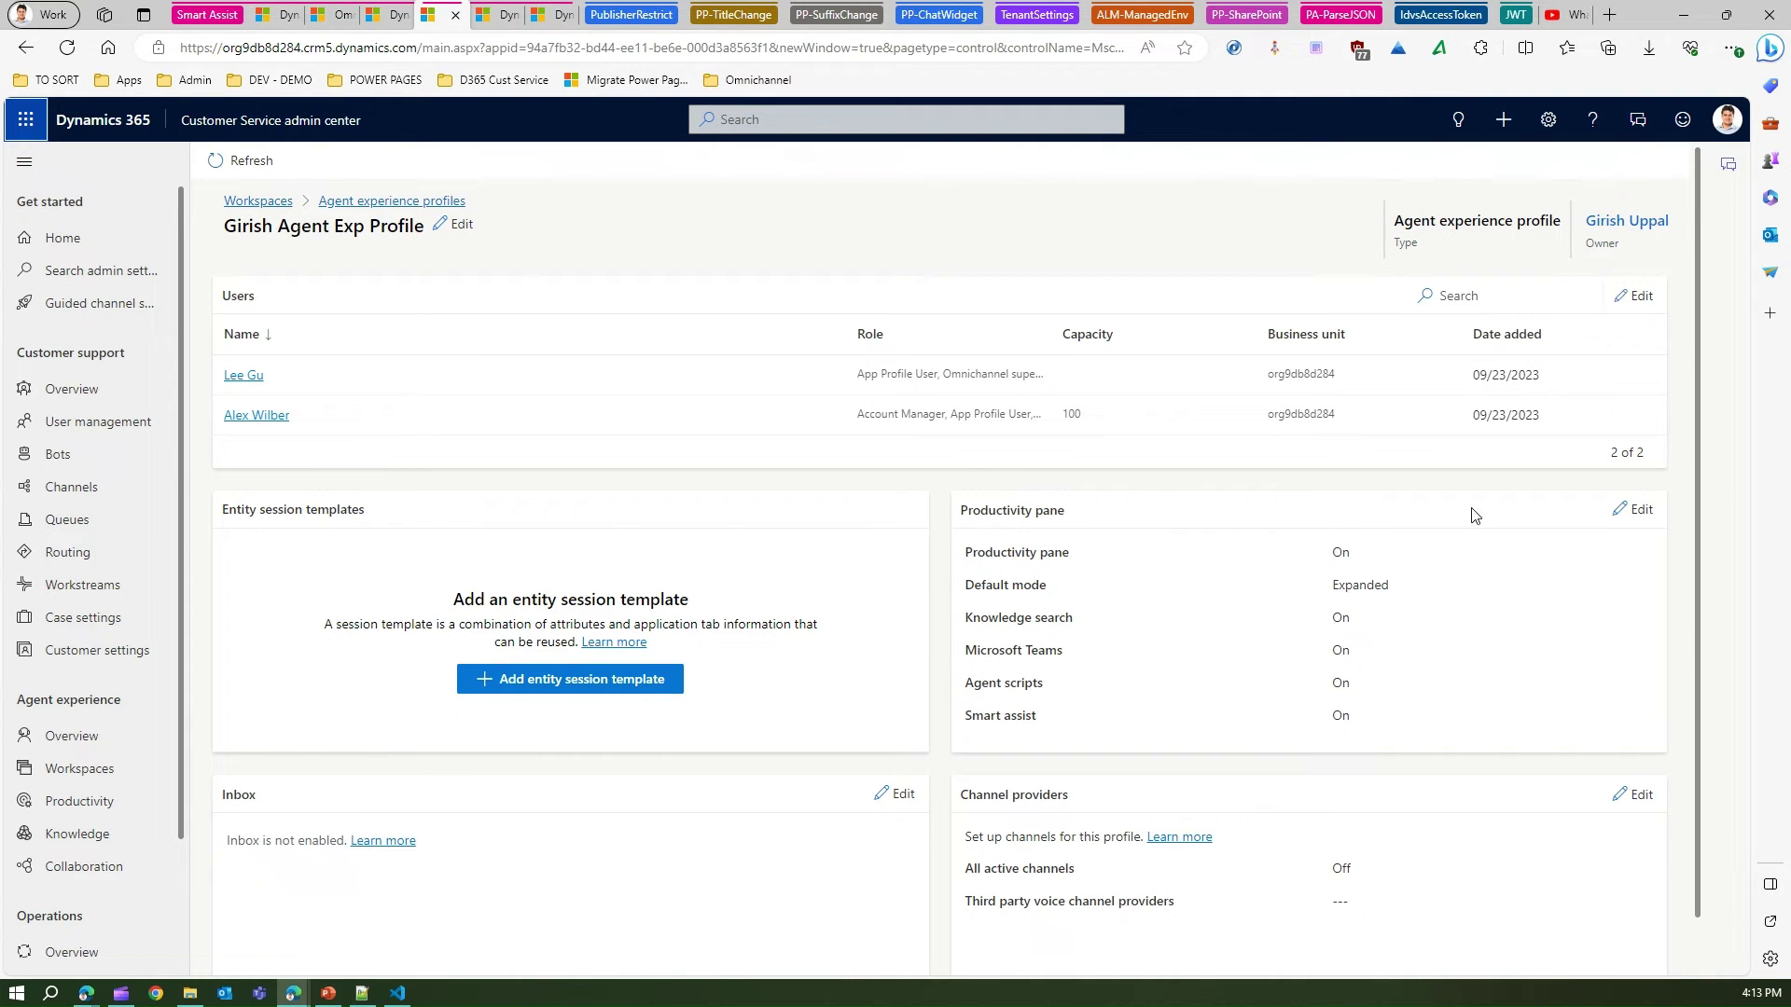
left_click(1634, 510)
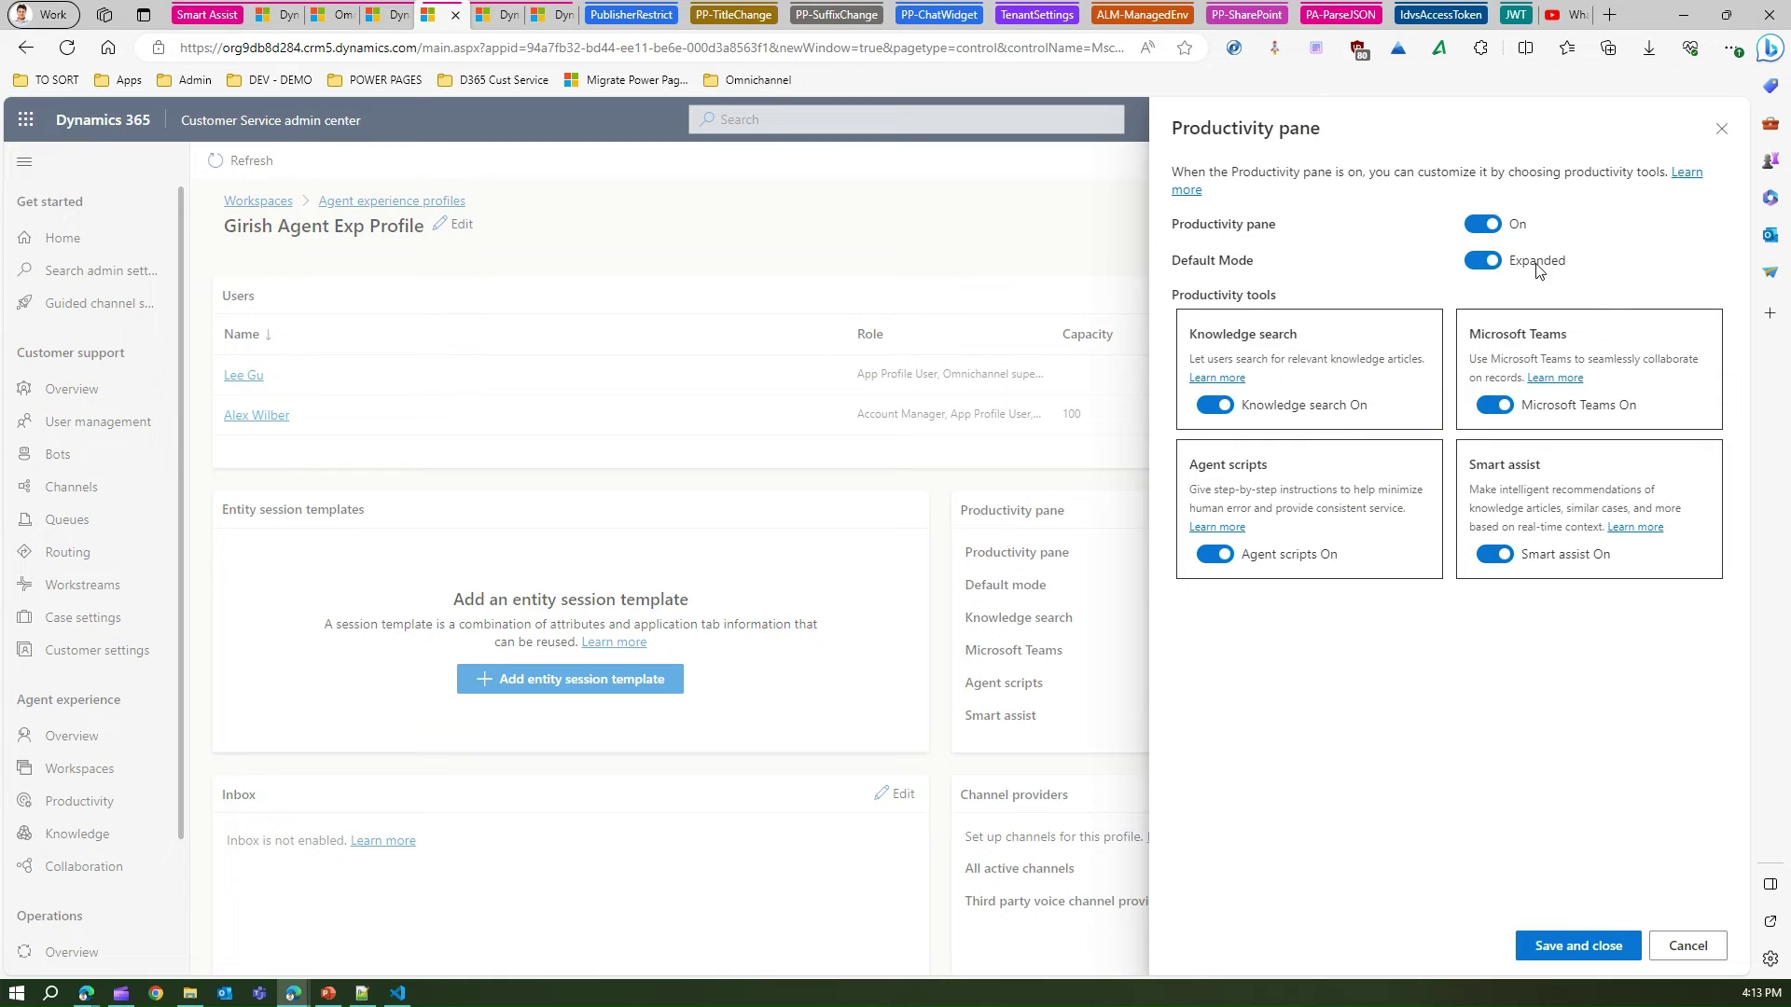
Try switching Agent scripts, Knowledge search, Microsoft Teams, Smart assist and the pane's own options off and on, then discard the changes.
left_click(1214, 554)
left_click(1214, 406)
left_click(1493, 408)
left_click(1494, 554)
left_click(1214, 405)
left_click(1489, 410)
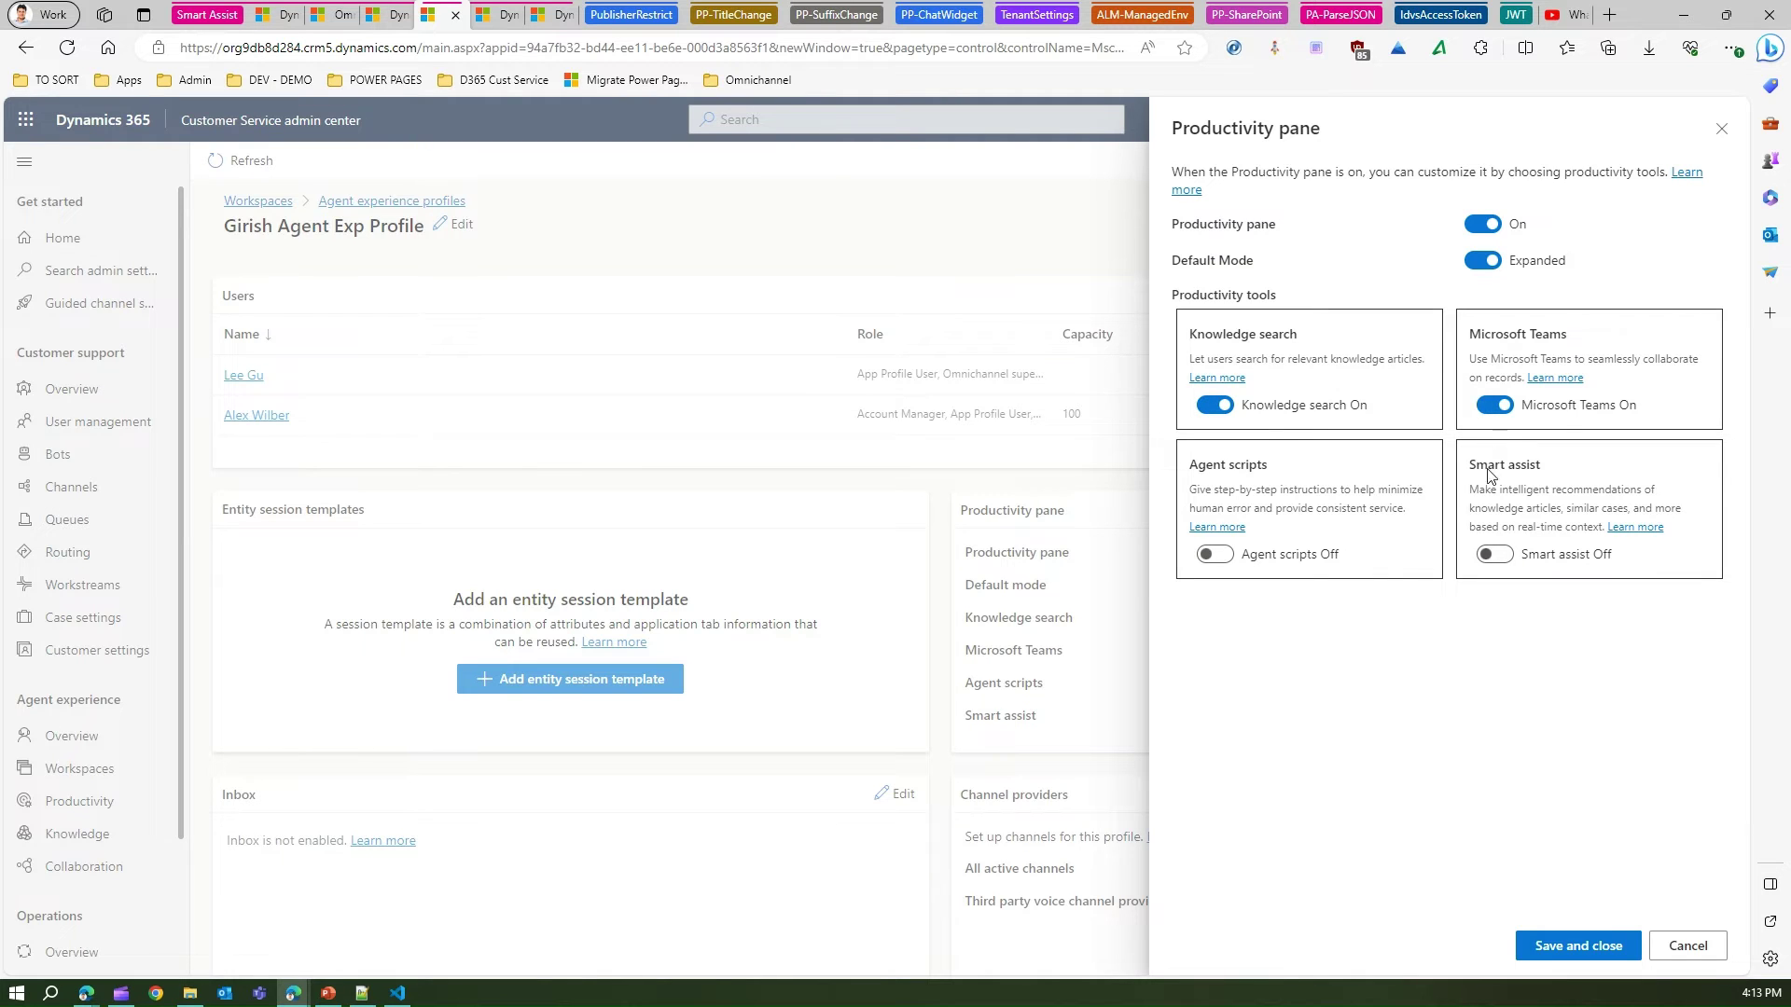
left_click(1496, 555)
left_click(1489, 224)
left_click(1484, 263)
left_click(1483, 262)
left_click(1695, 951)
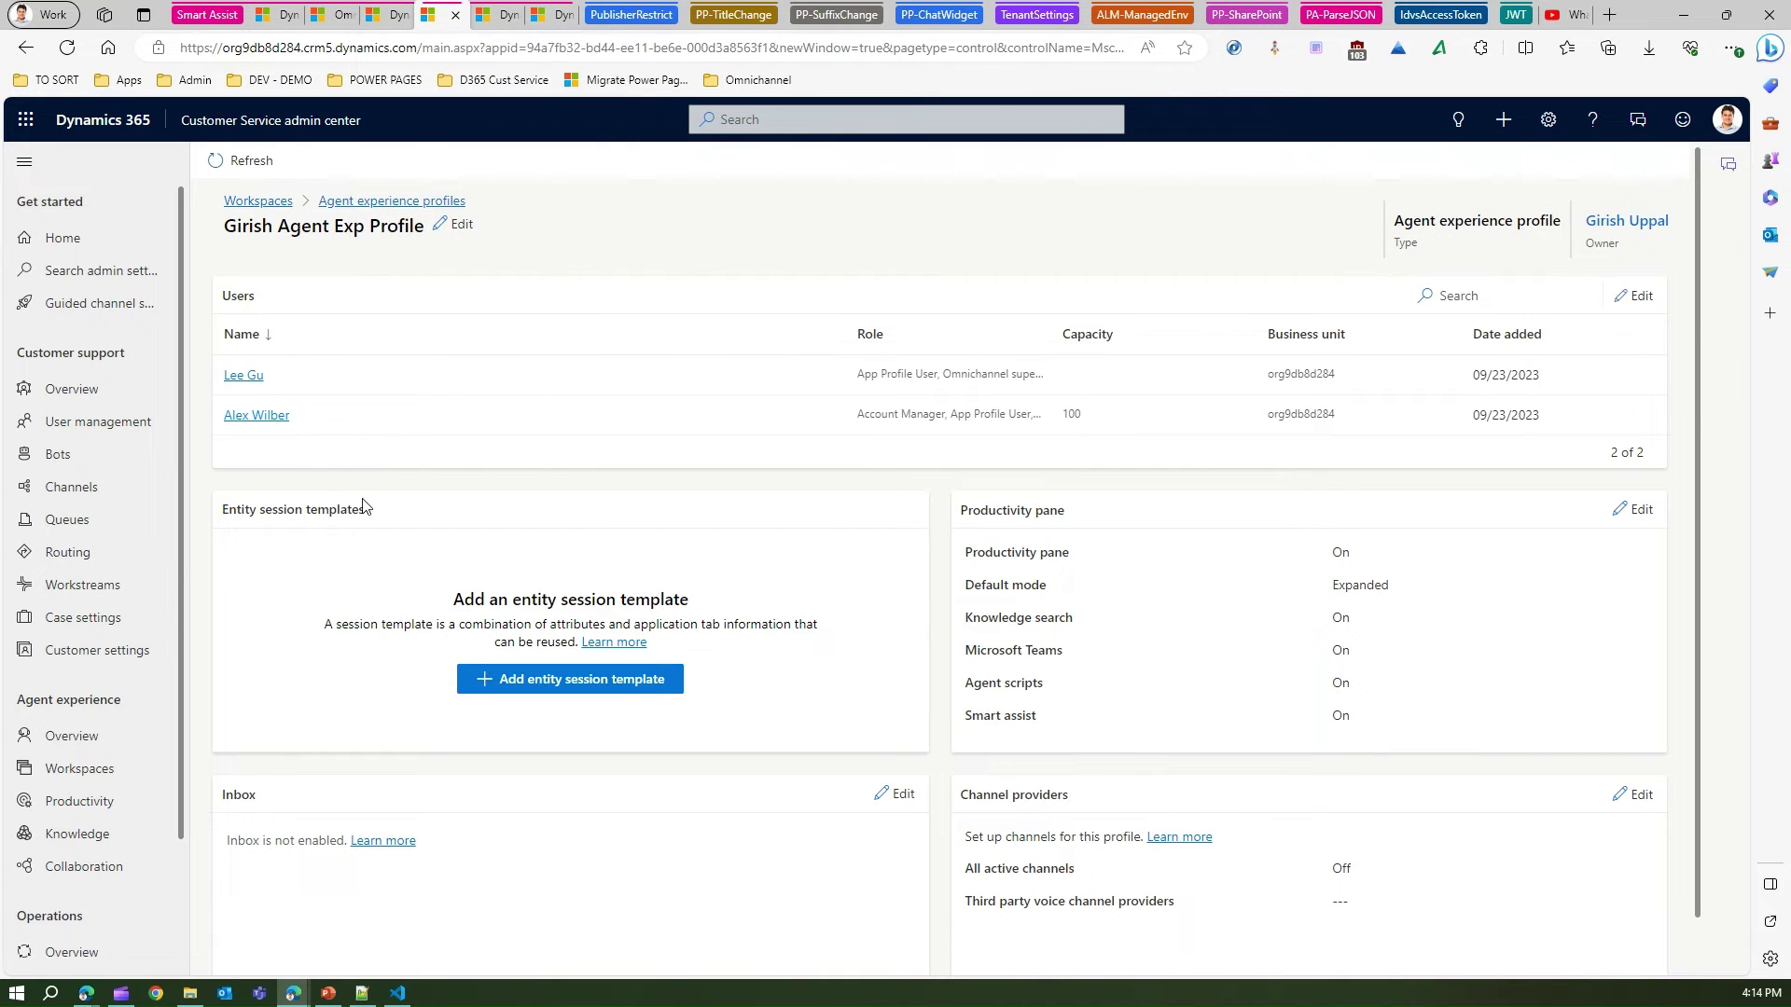
Switch to Visual Studio Code and examine the Omnichannel live chat widget script in the body of Chat.html.
left_click(397, 994)
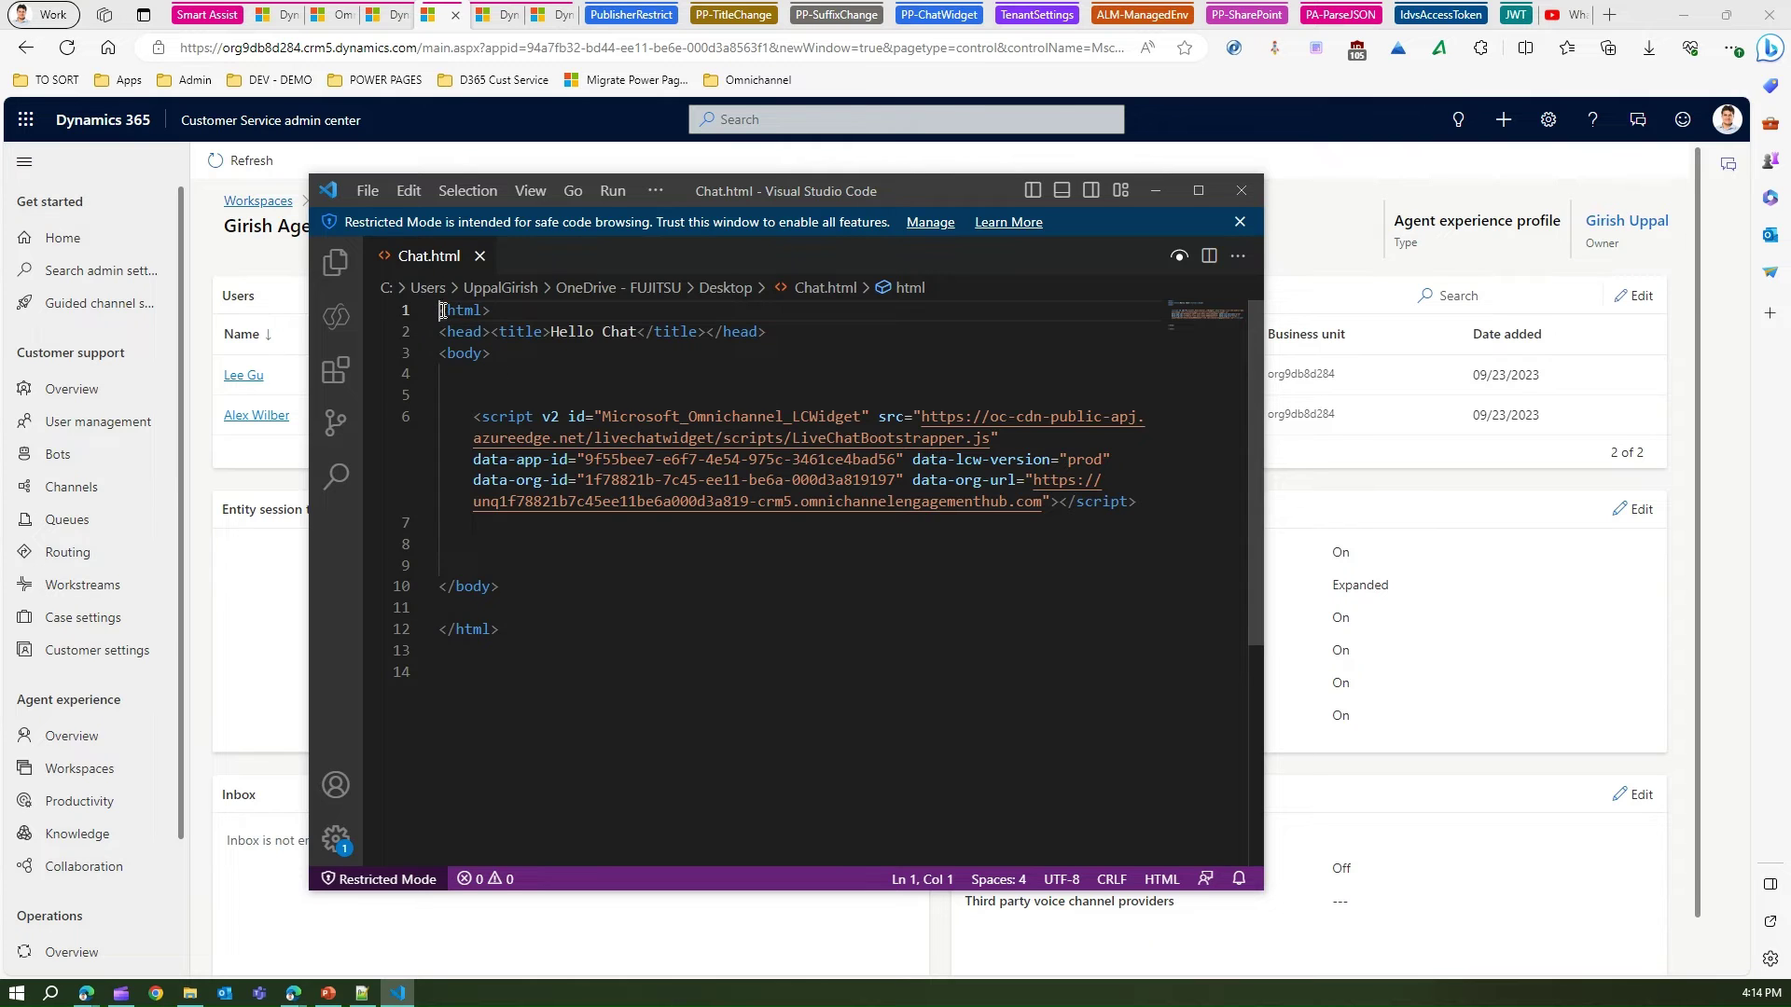
left_click_drag(443, 310, 522, 650)
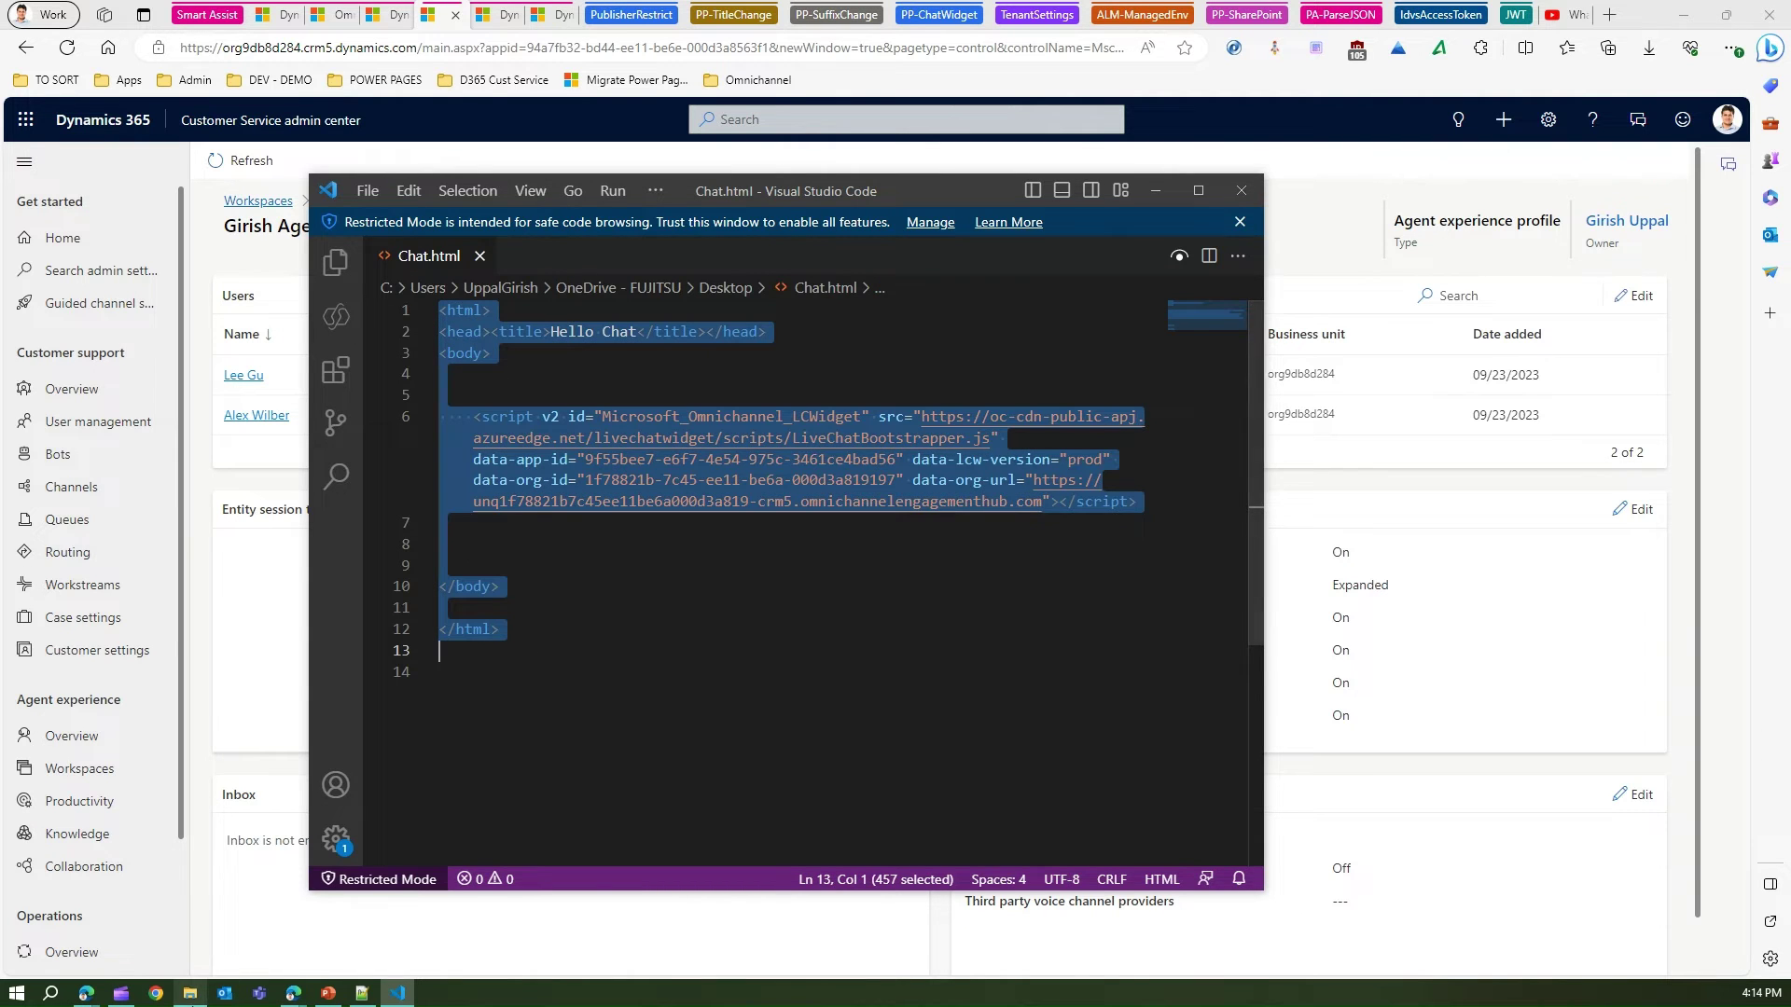
left_click(189, 994)
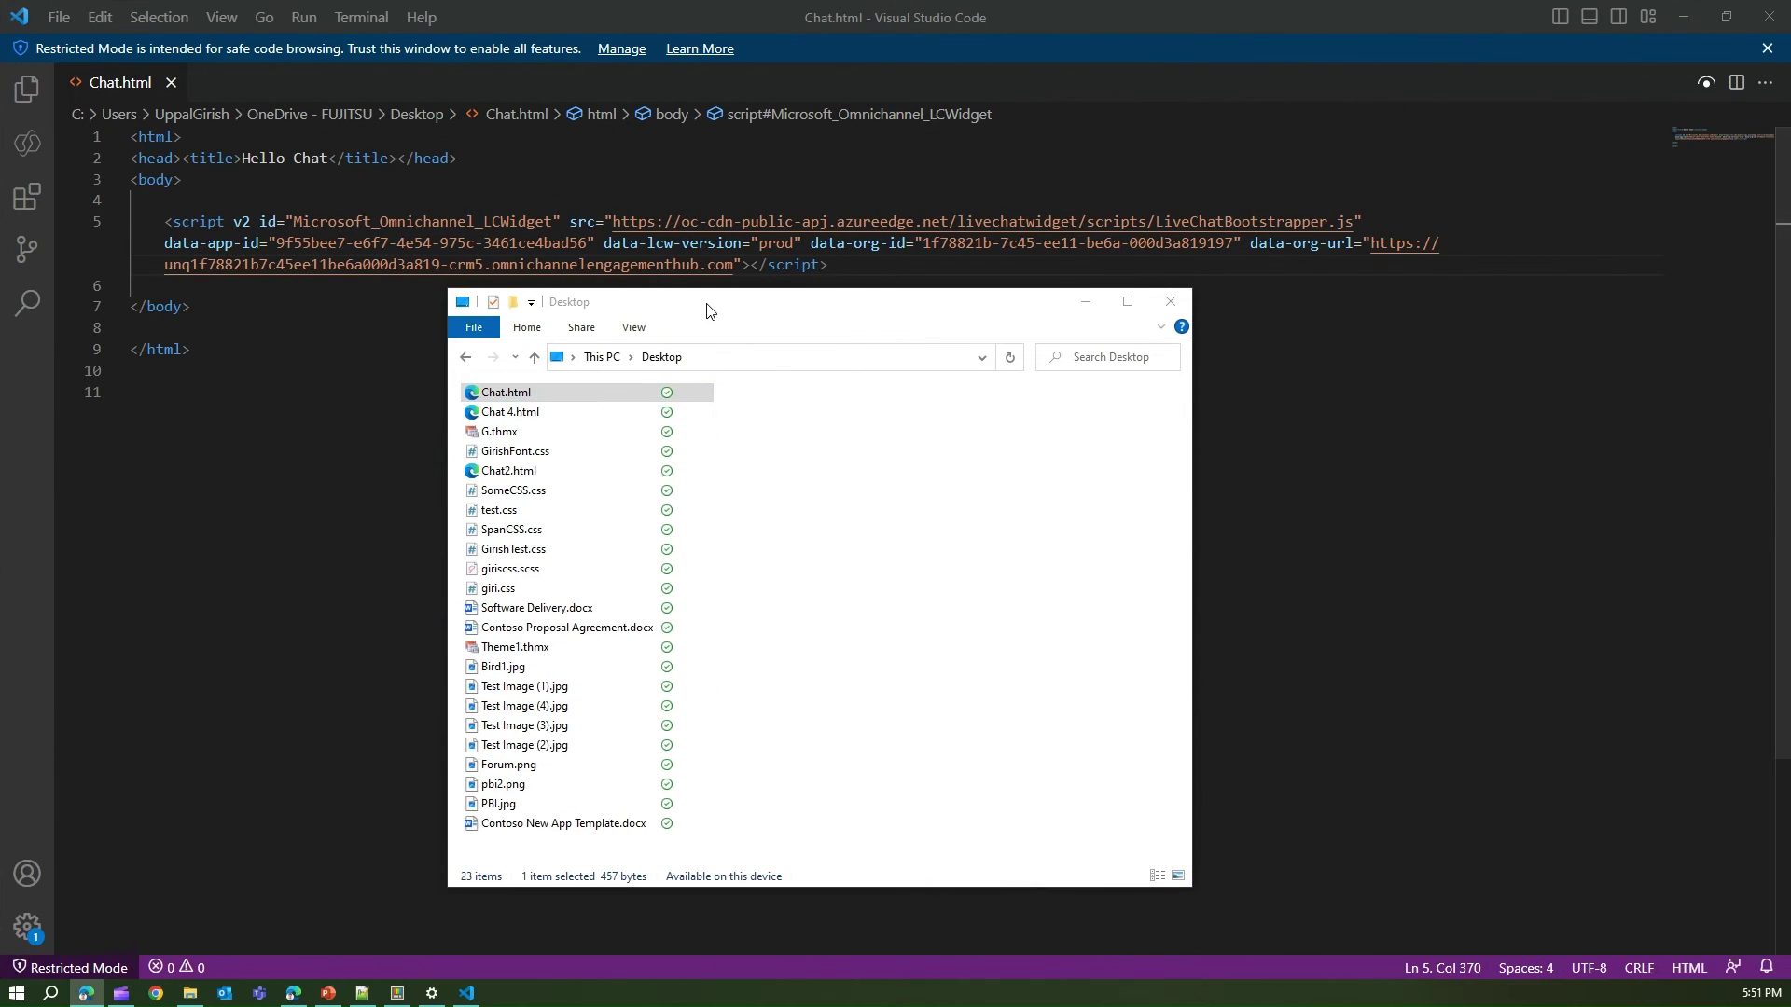
left_click_drag(559, 302, 576, 352)
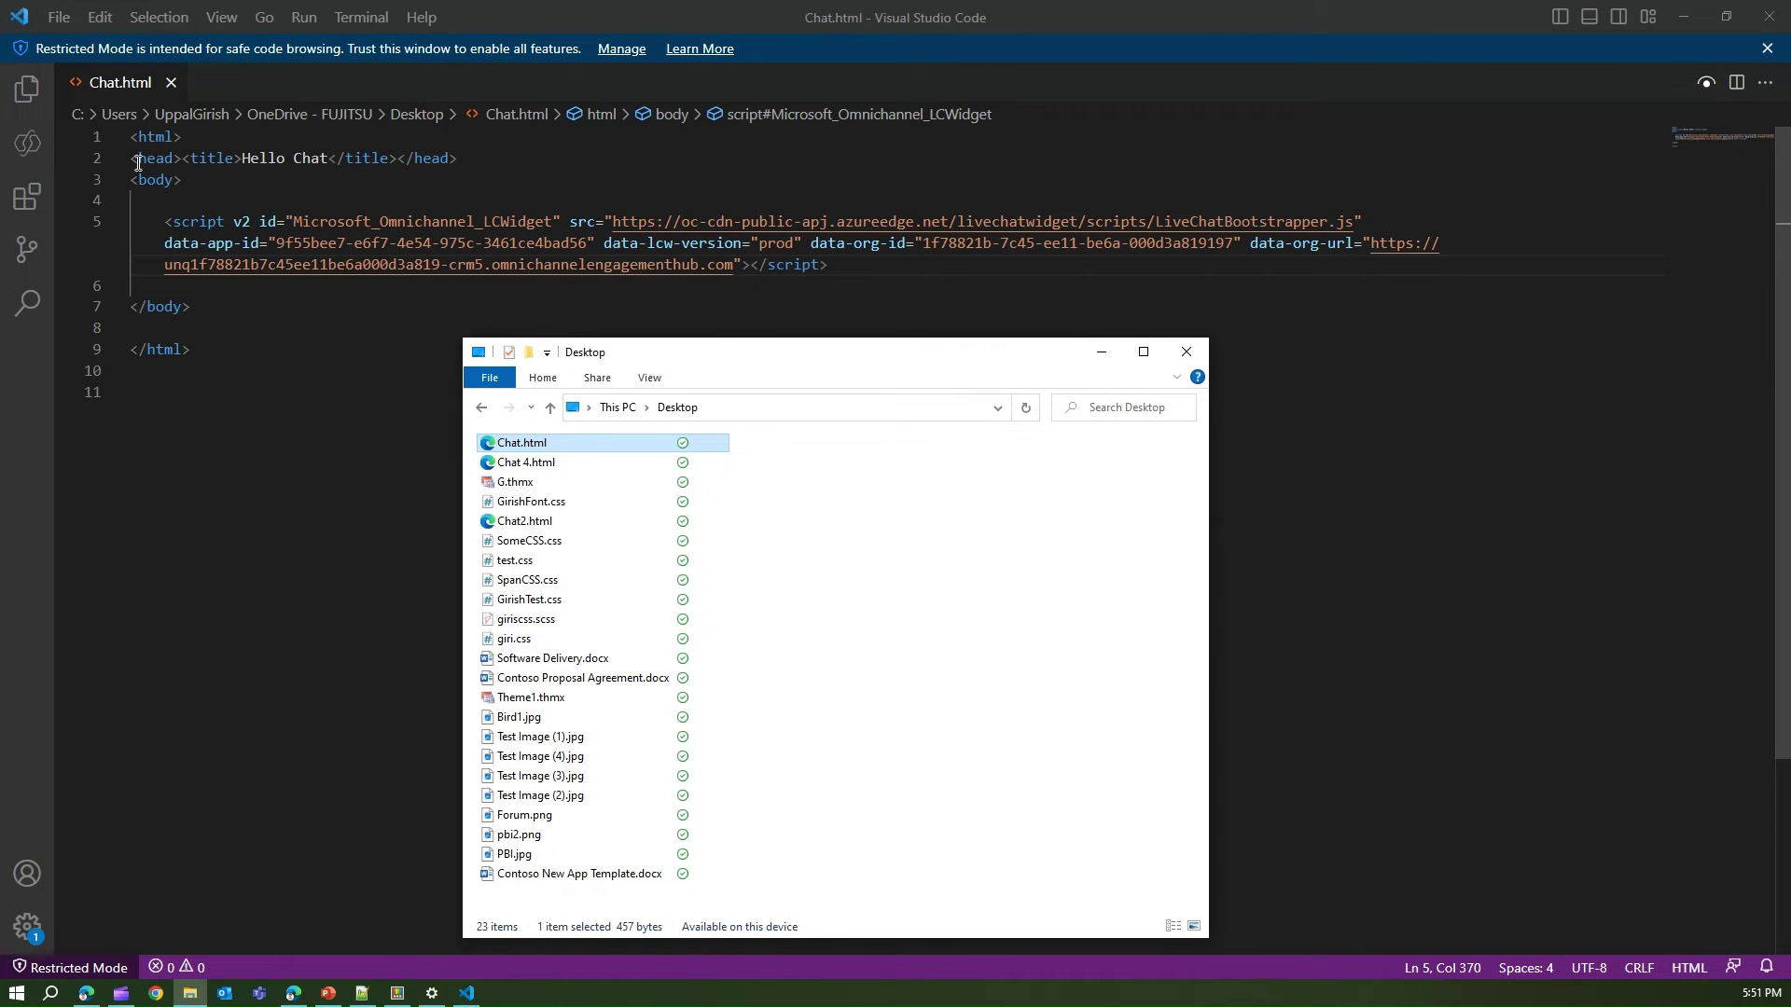
left_click_drag(158, 220, 835, 265)
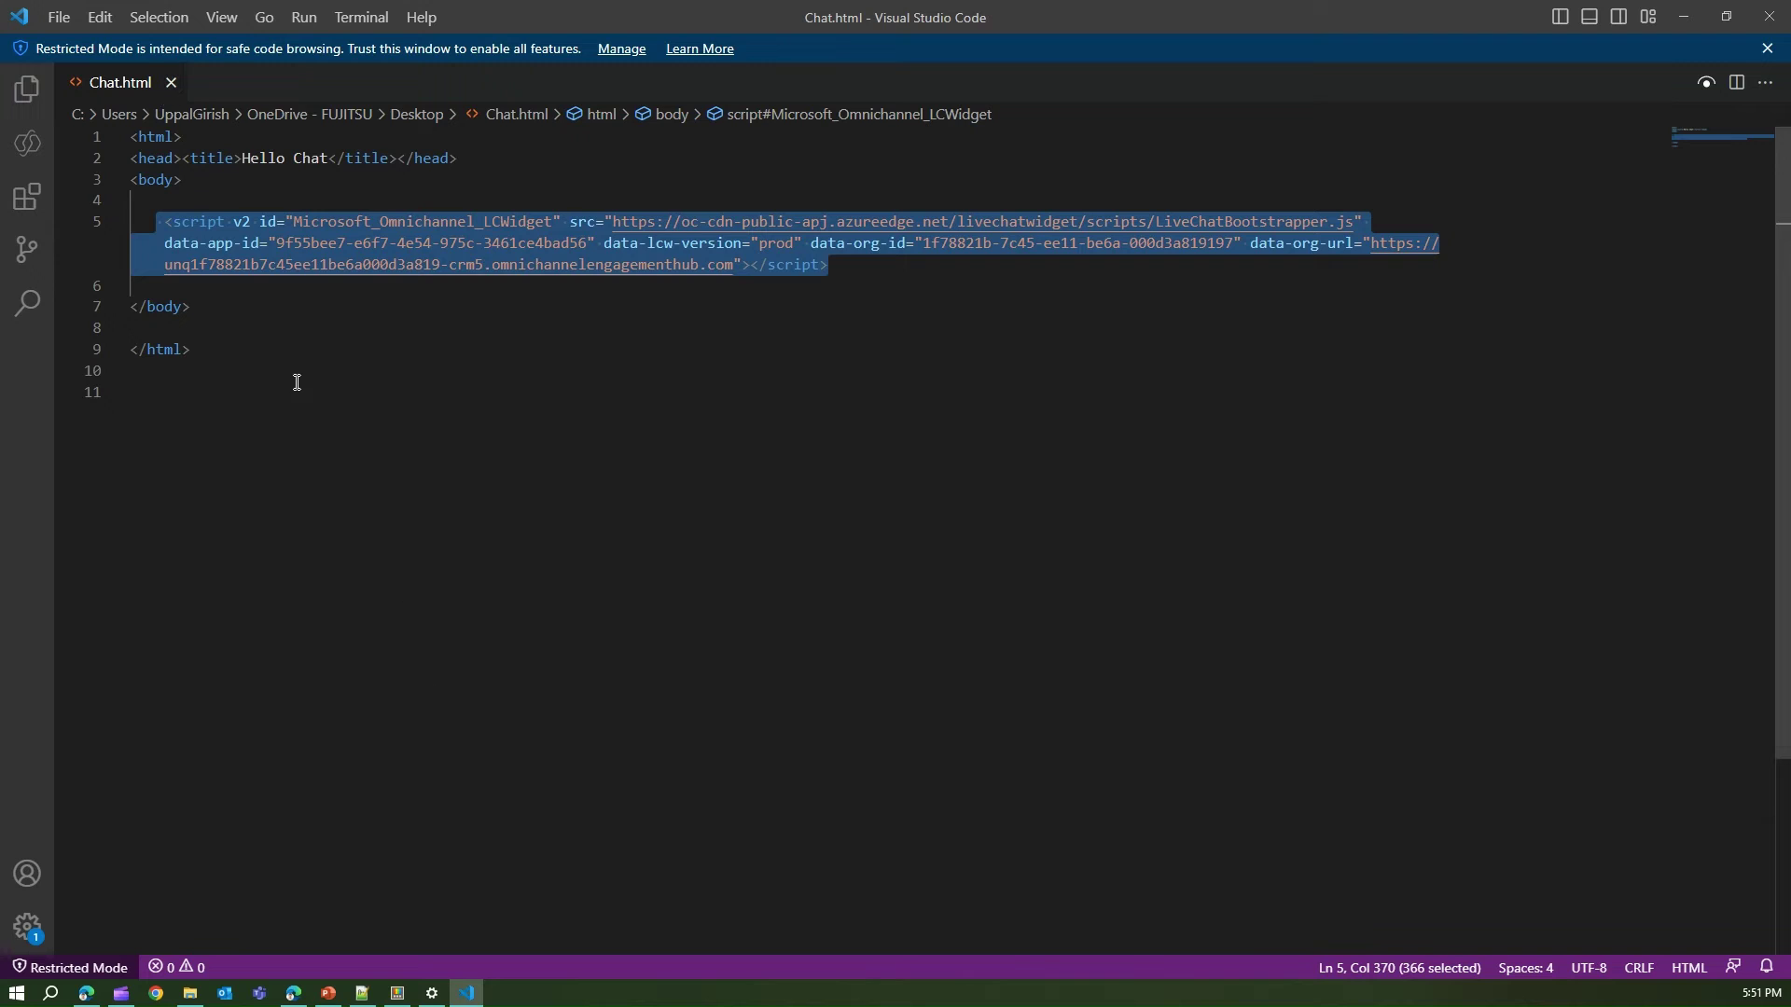
Open Chat.html from the Desktop folder in the browser and shrink its window to a narrow one showing the chat widget.
left_click(190, 993)
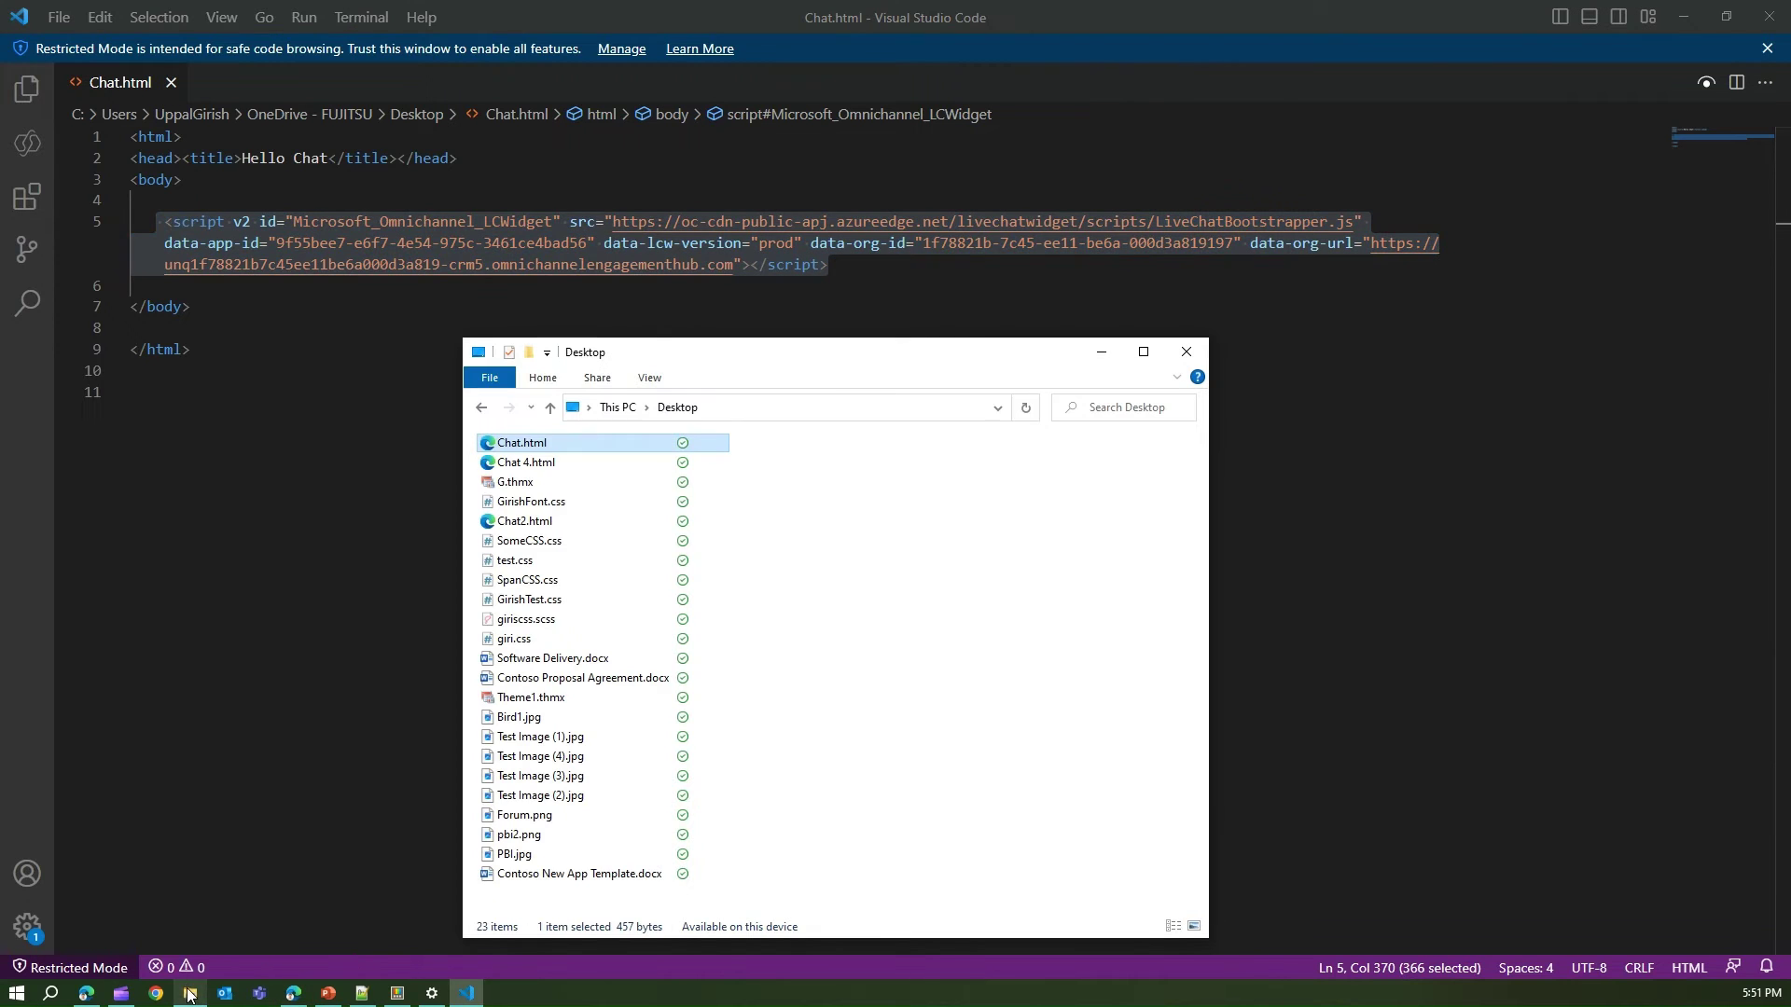
double_click(567, 444)
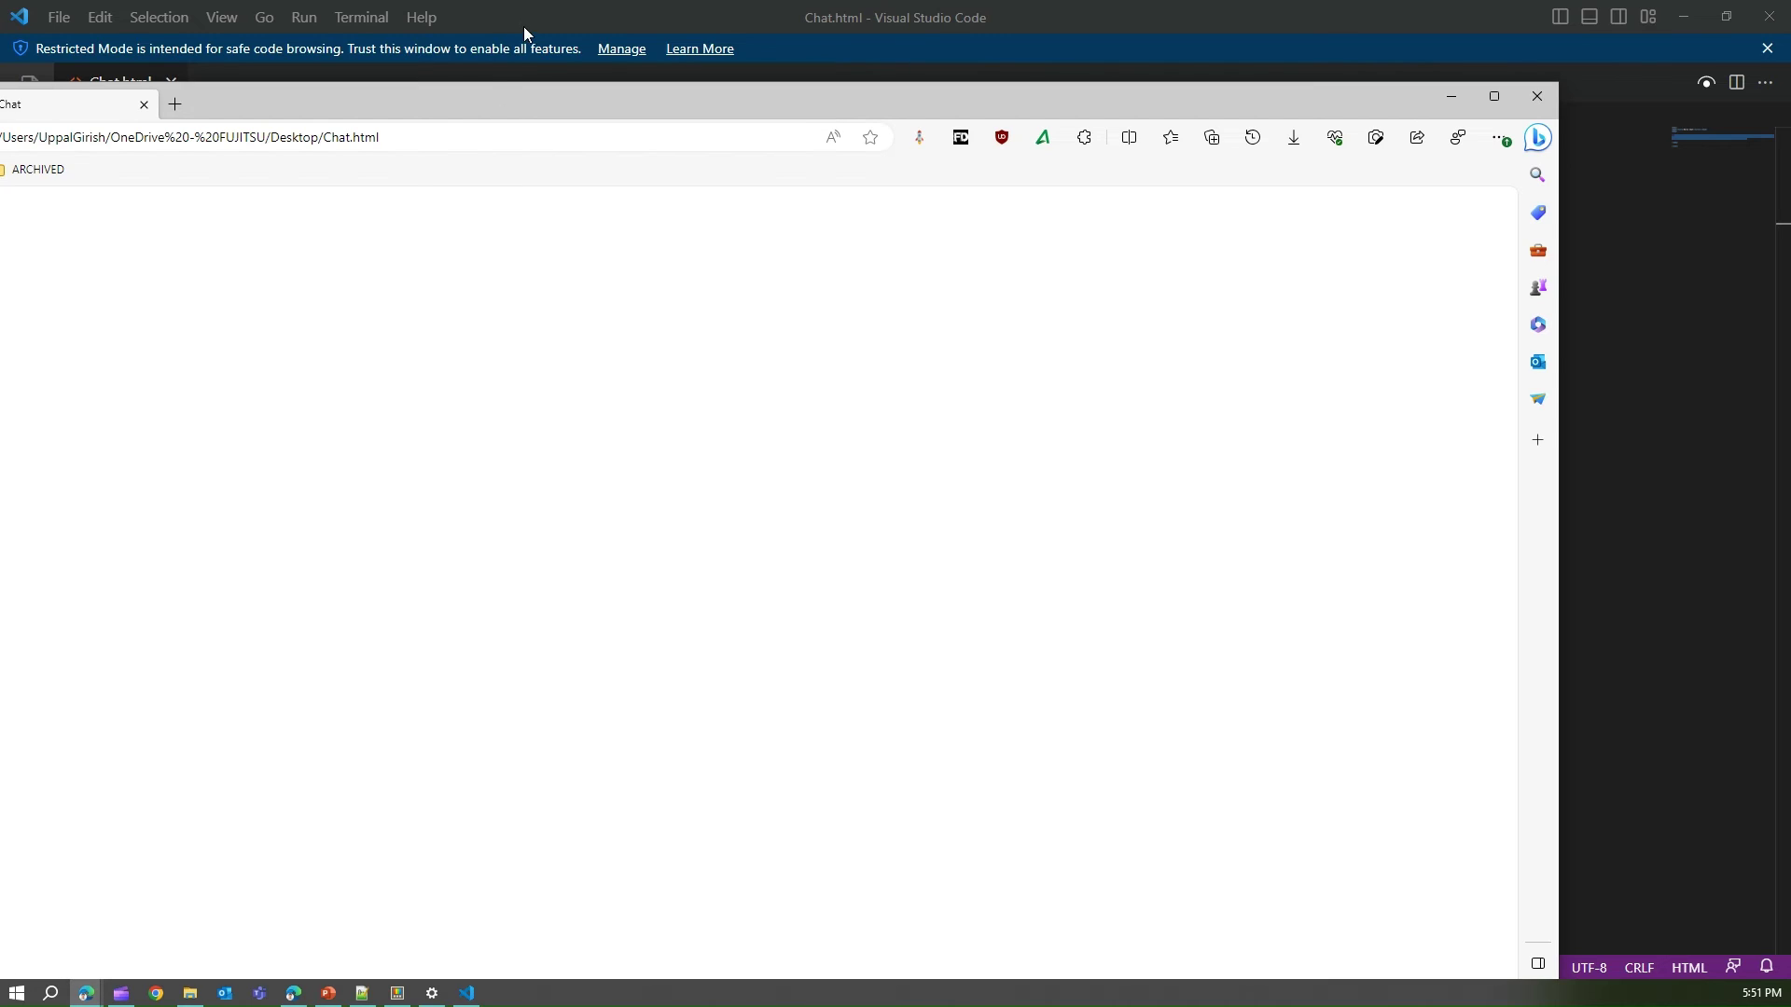
double_click(457, 108)
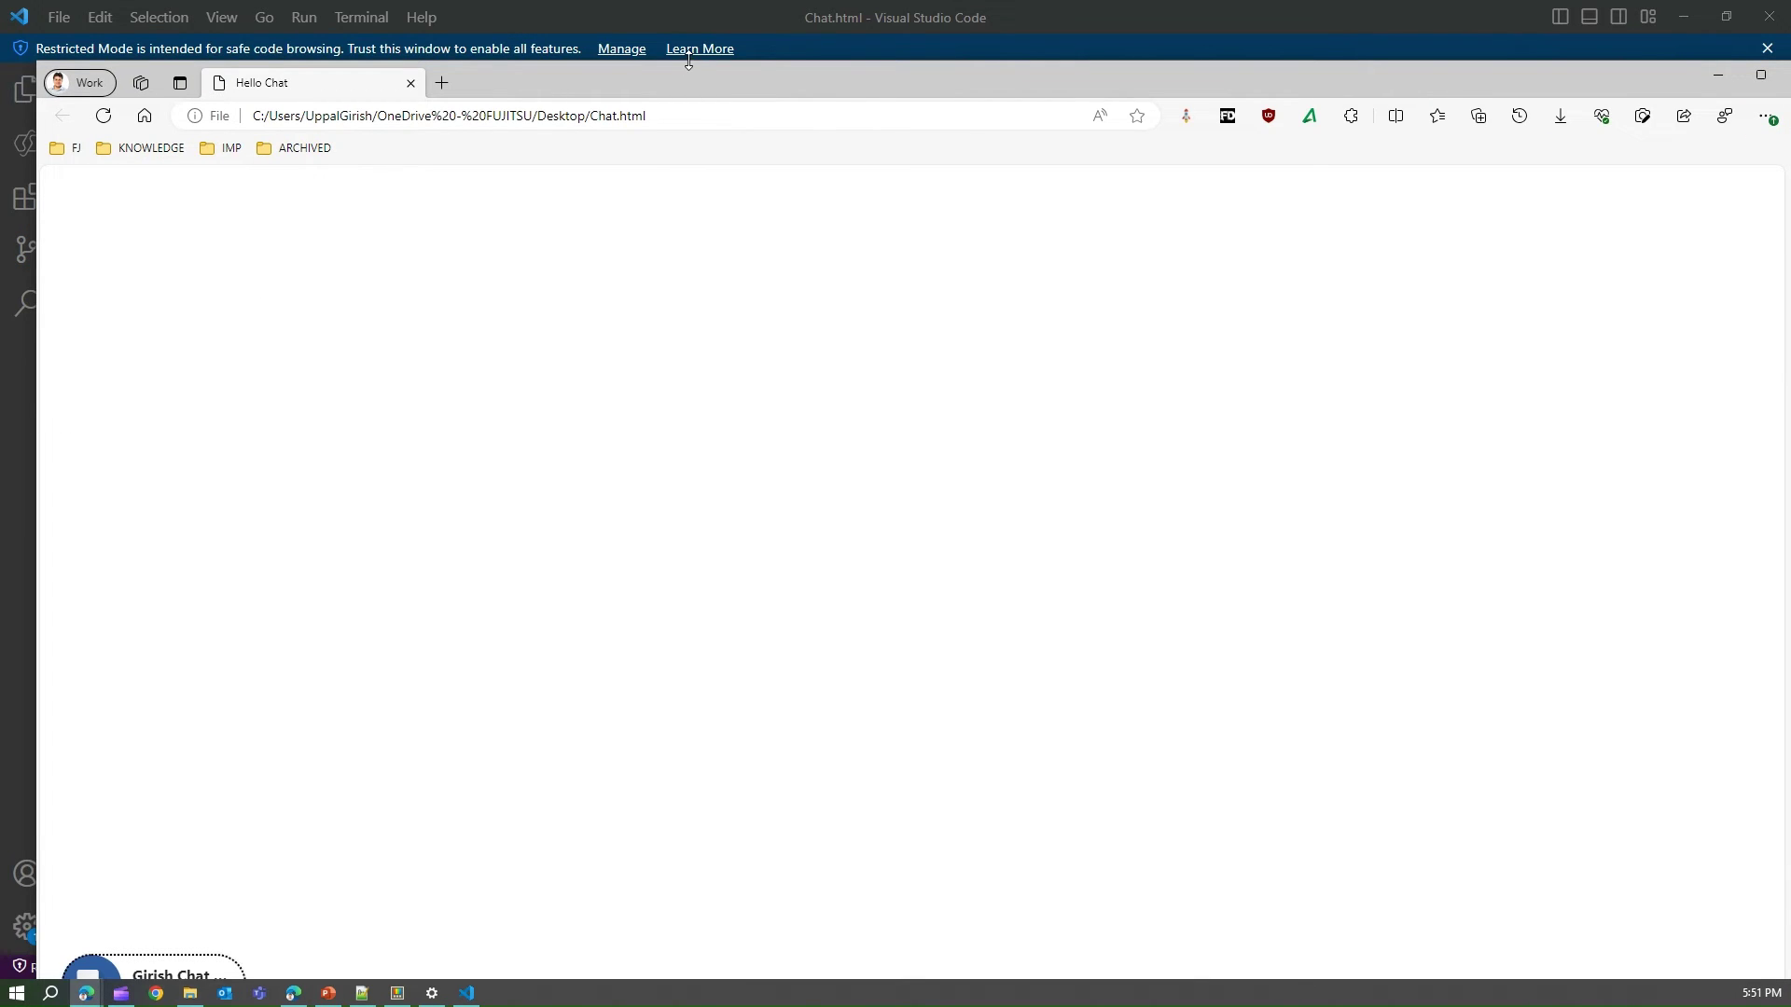
left_click_drag(689, 62, 689, 192)
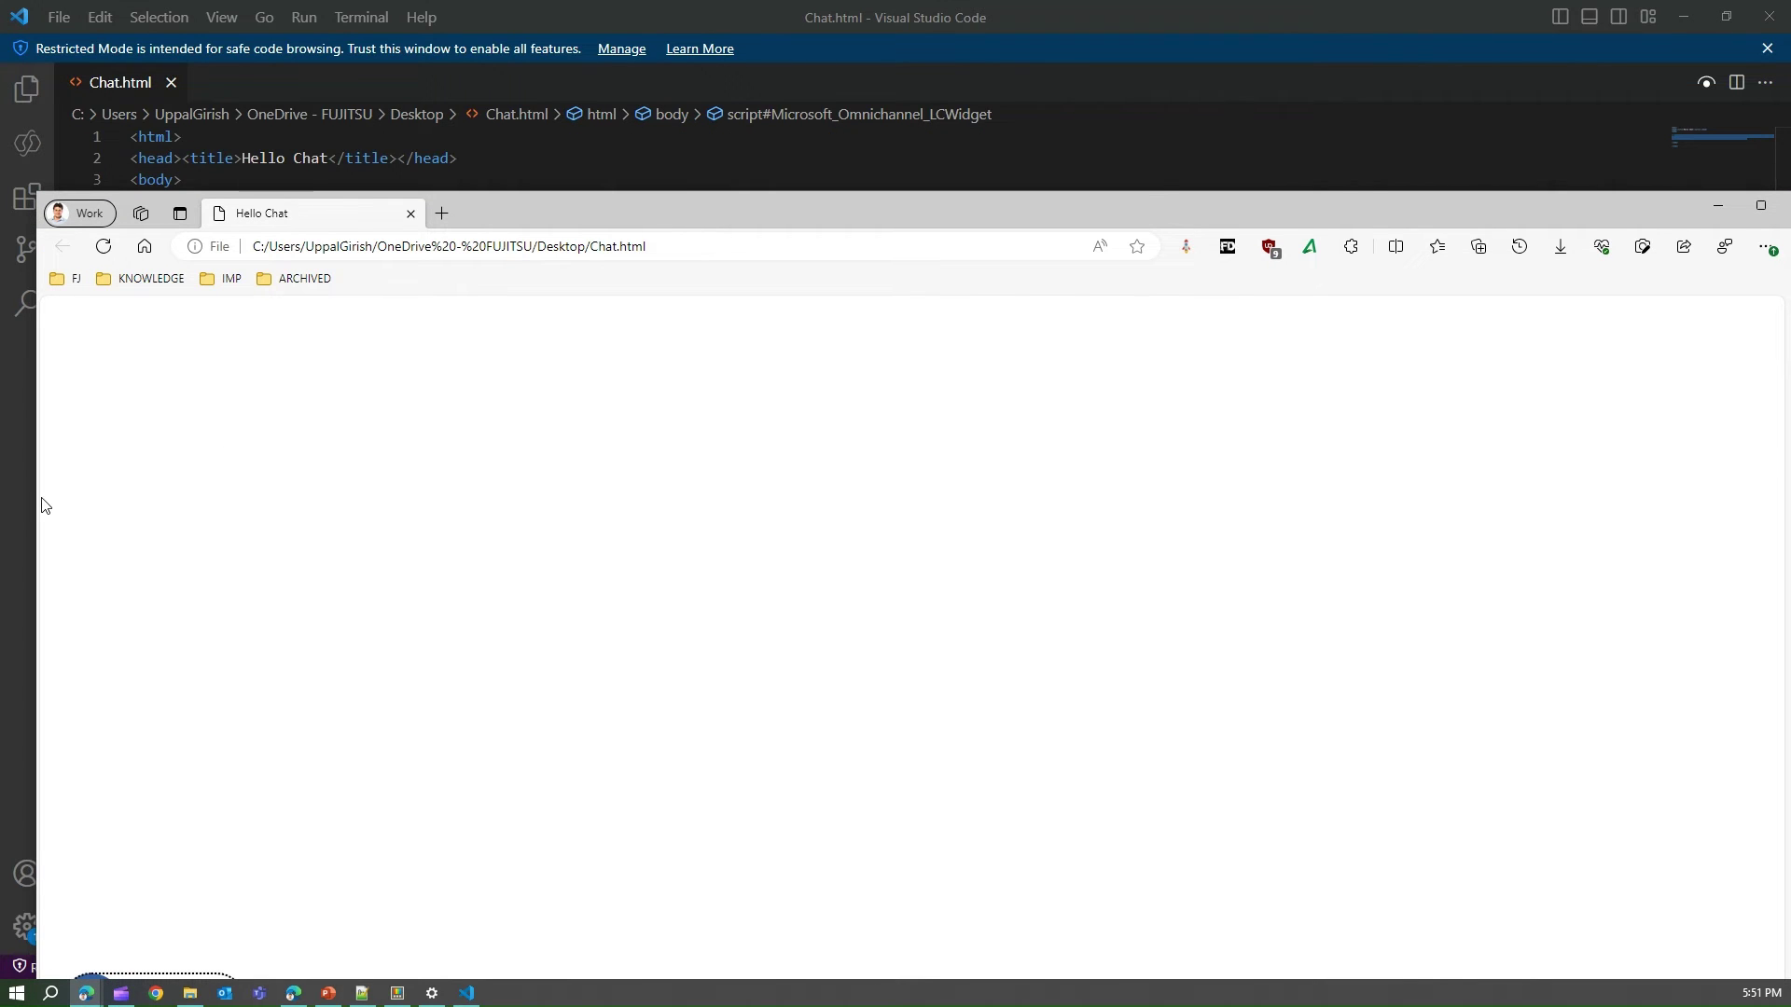
left_click_drag(38, 501, 1348, 507)
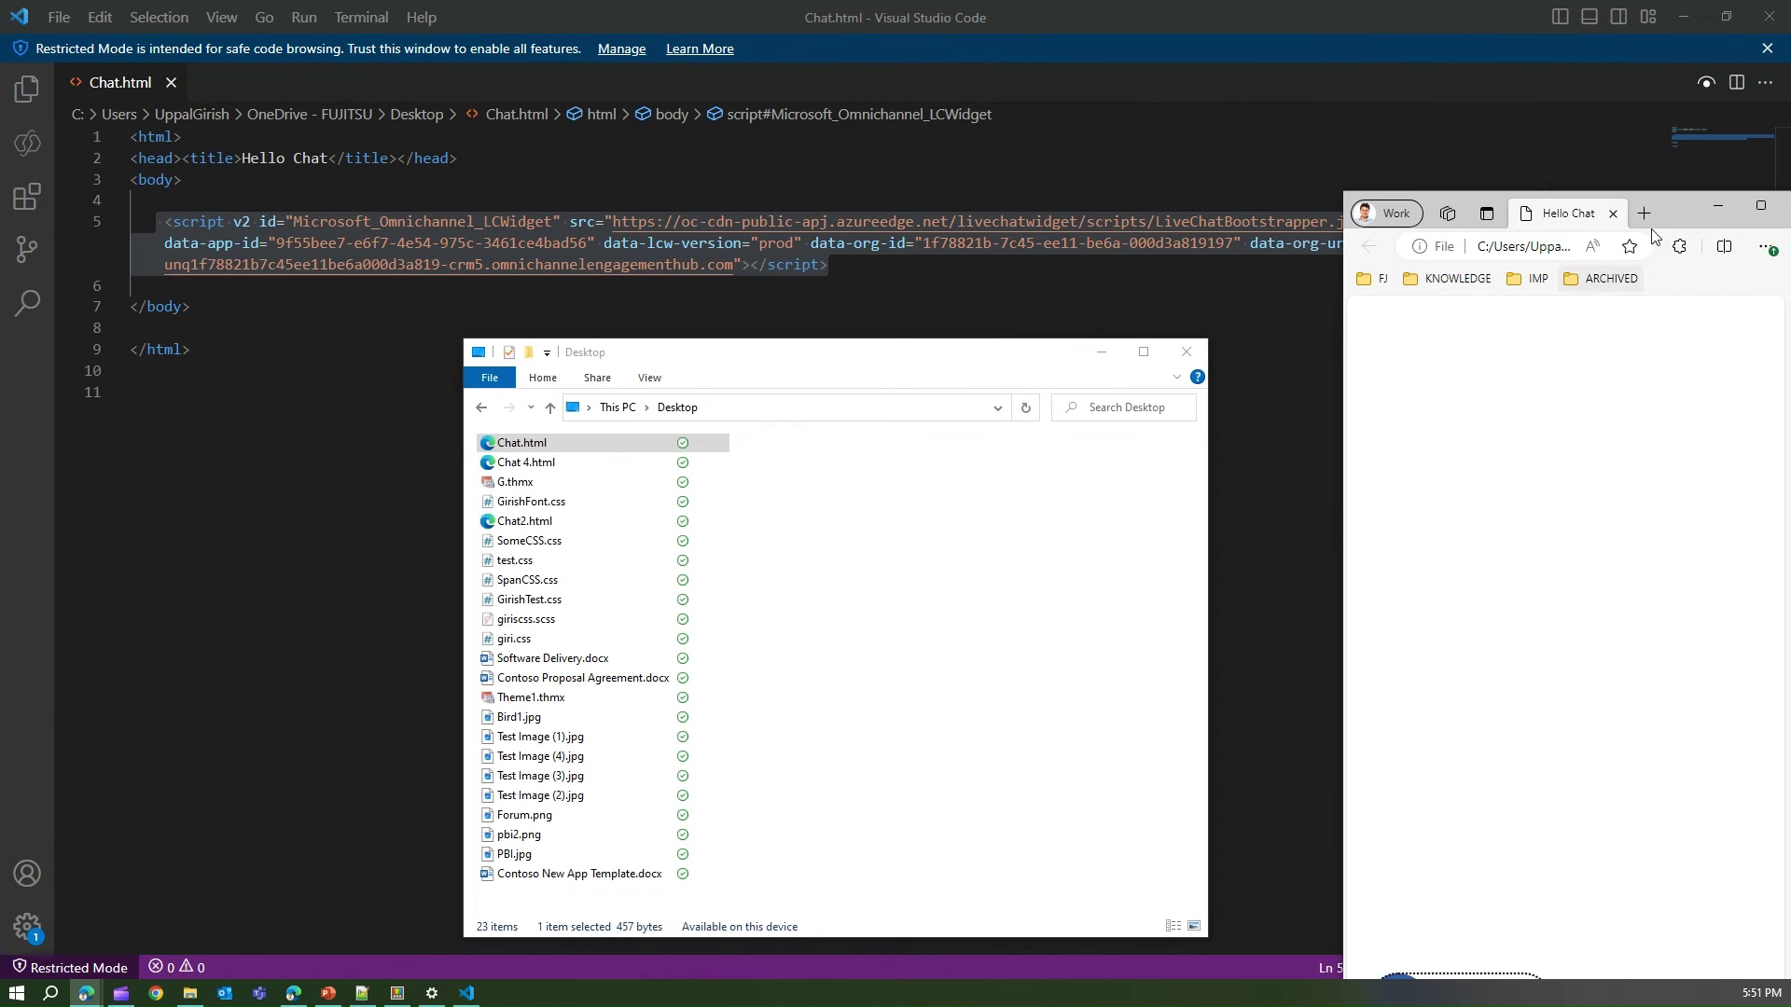
left_click_drag(1672, 205, 1551, 112)
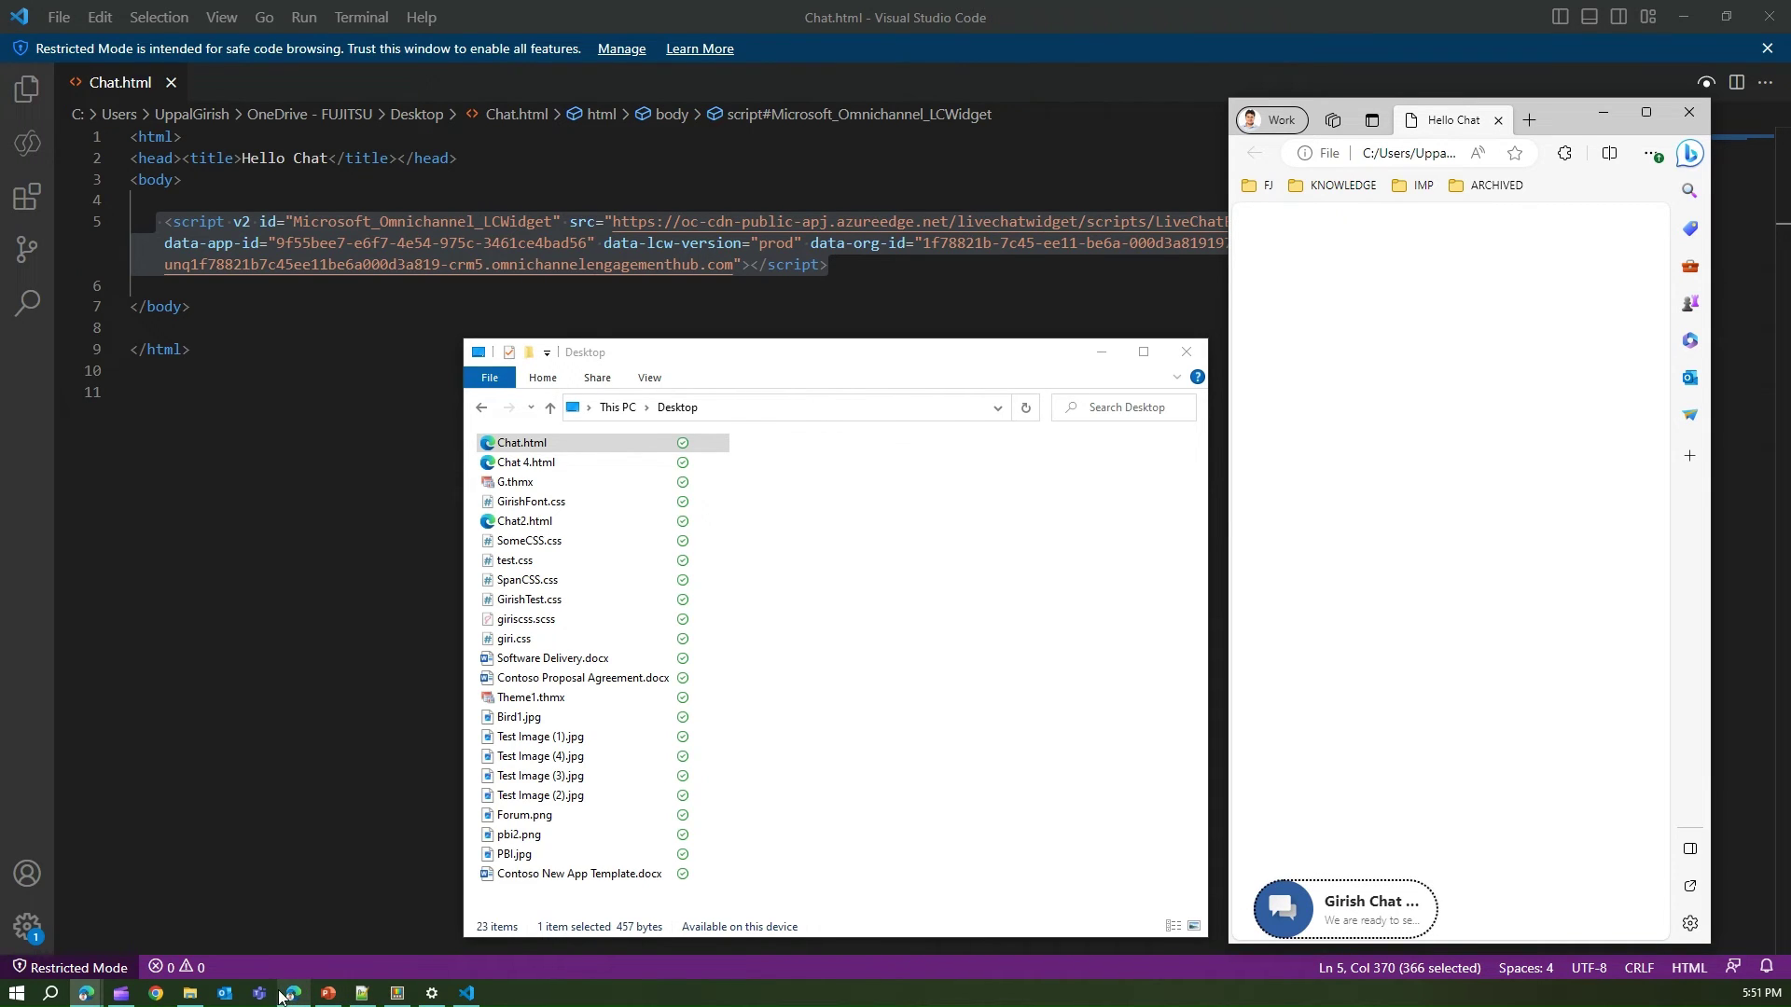
Switch to the Omnichannel for Customer Service agent dashboard and place the narrow chat page window over its middle.
mouse_move(292, 994)
left_click(292, 909)
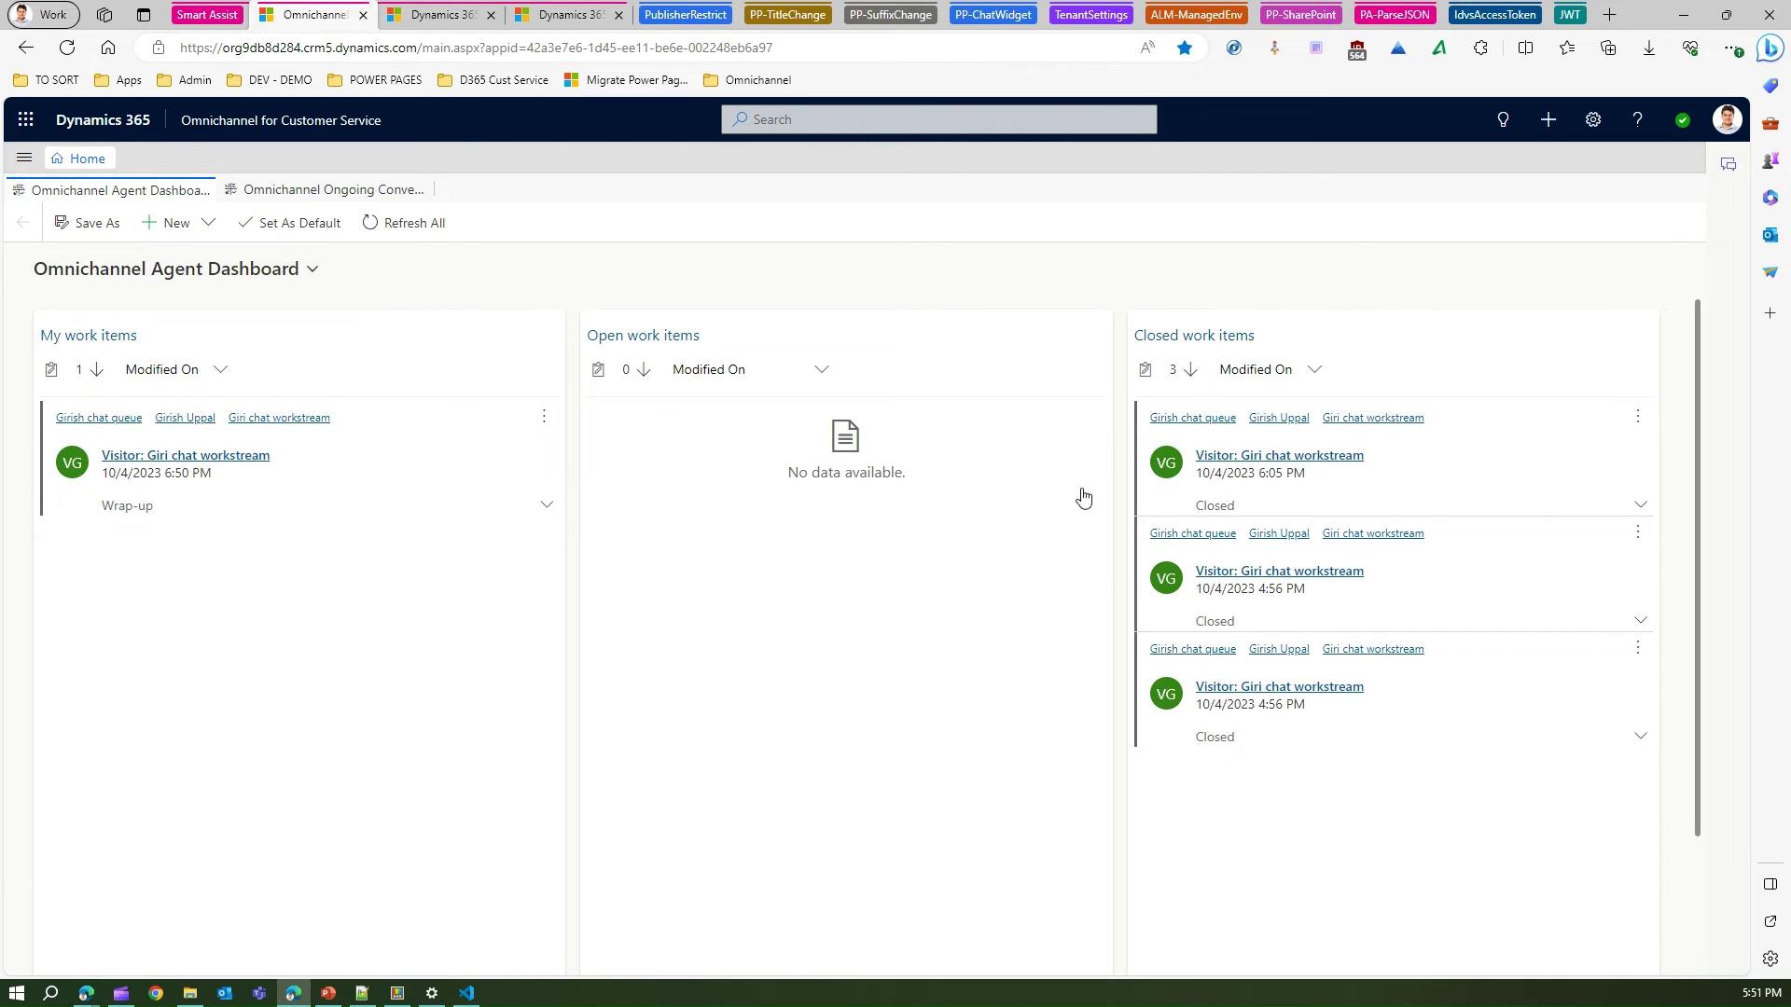
mouse_move(293, 996)
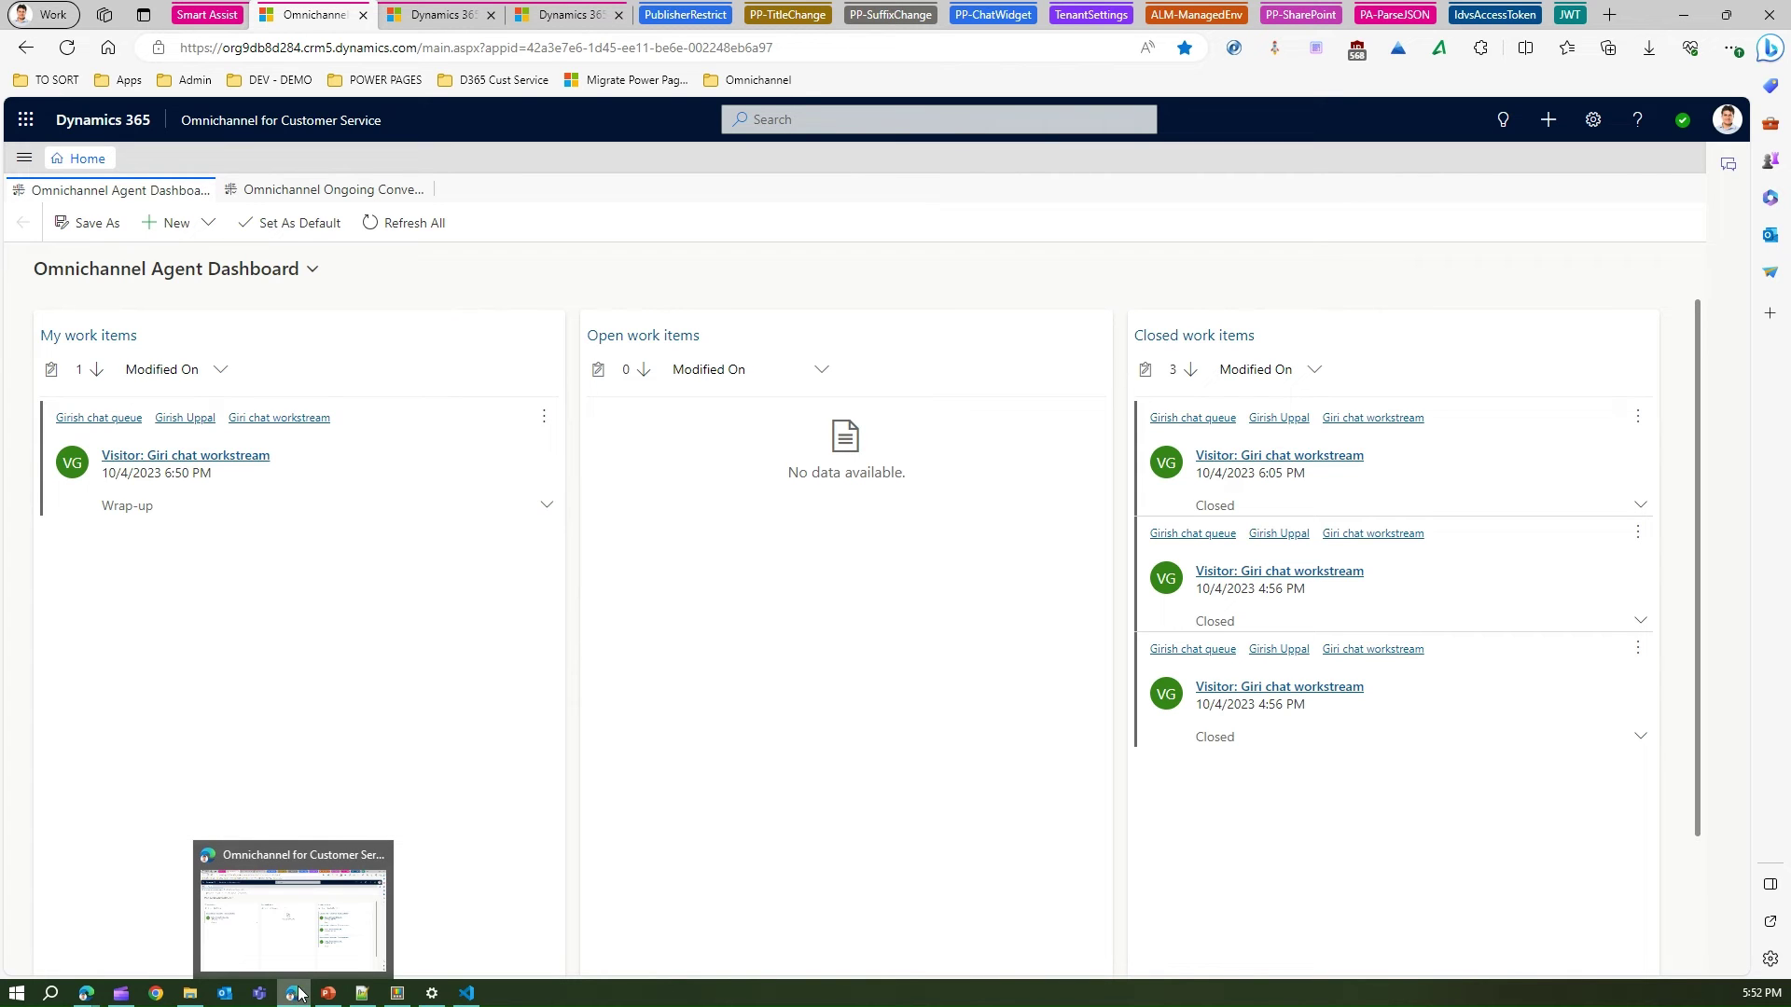
left_click(297, 996)
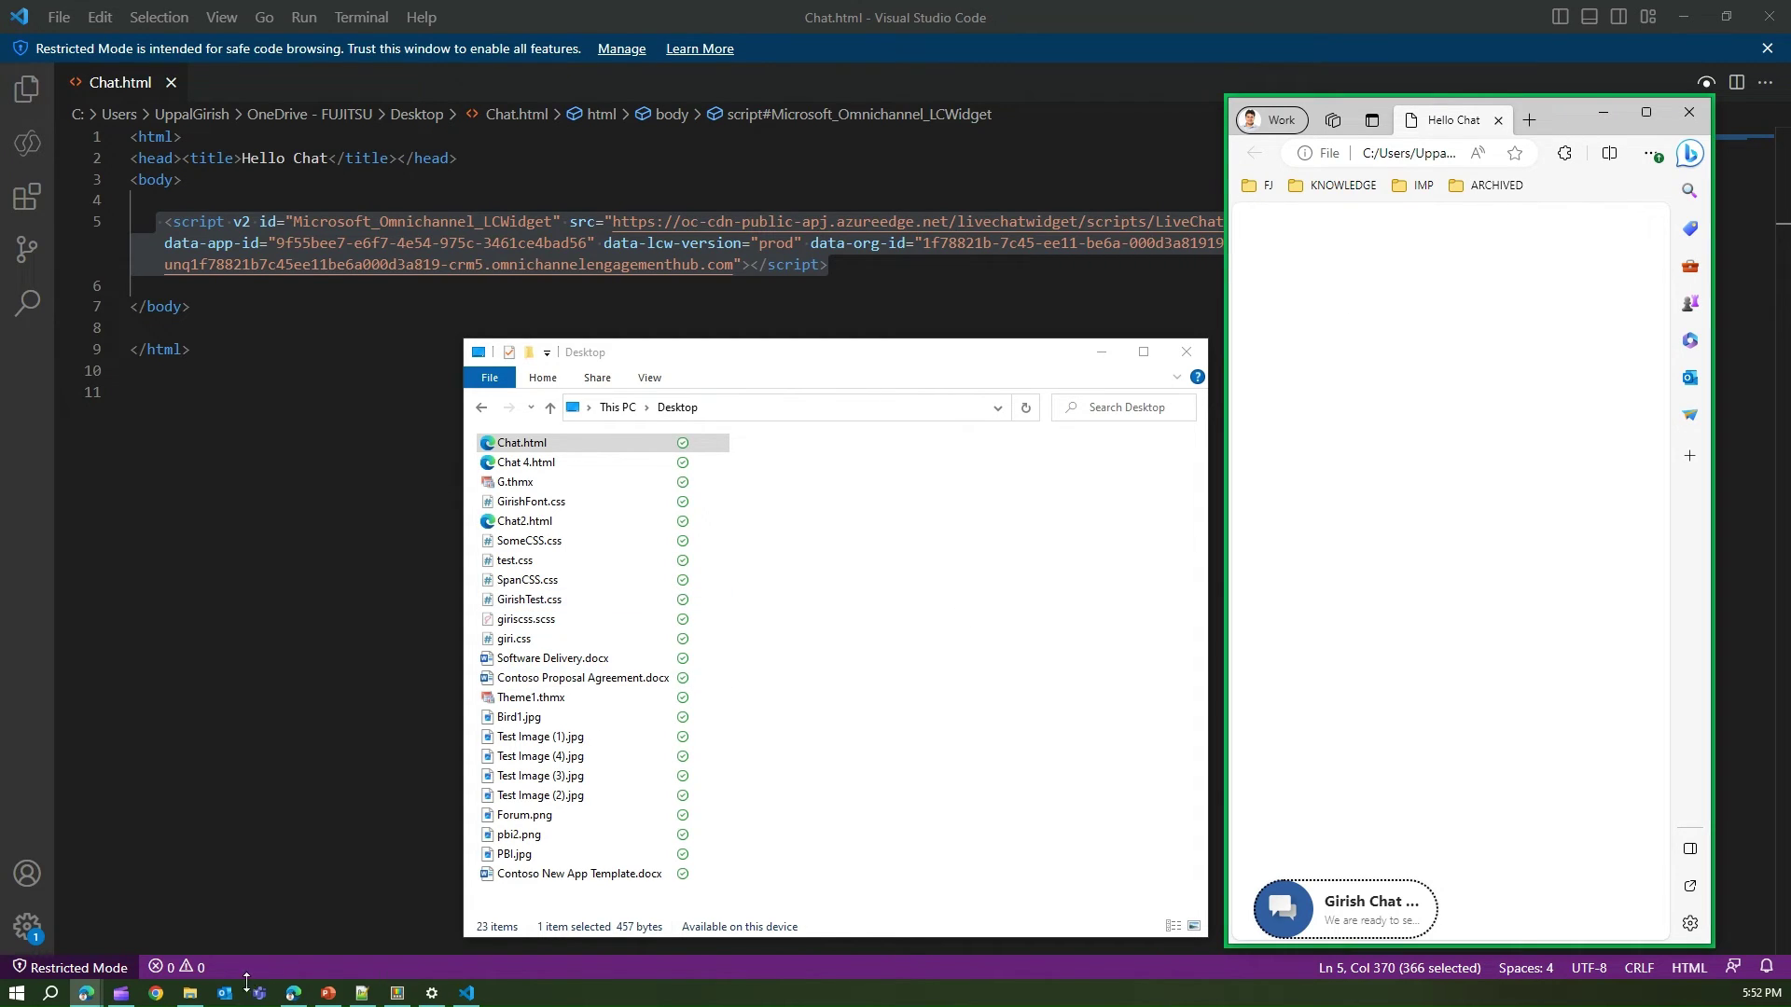
left_click(295, 994)
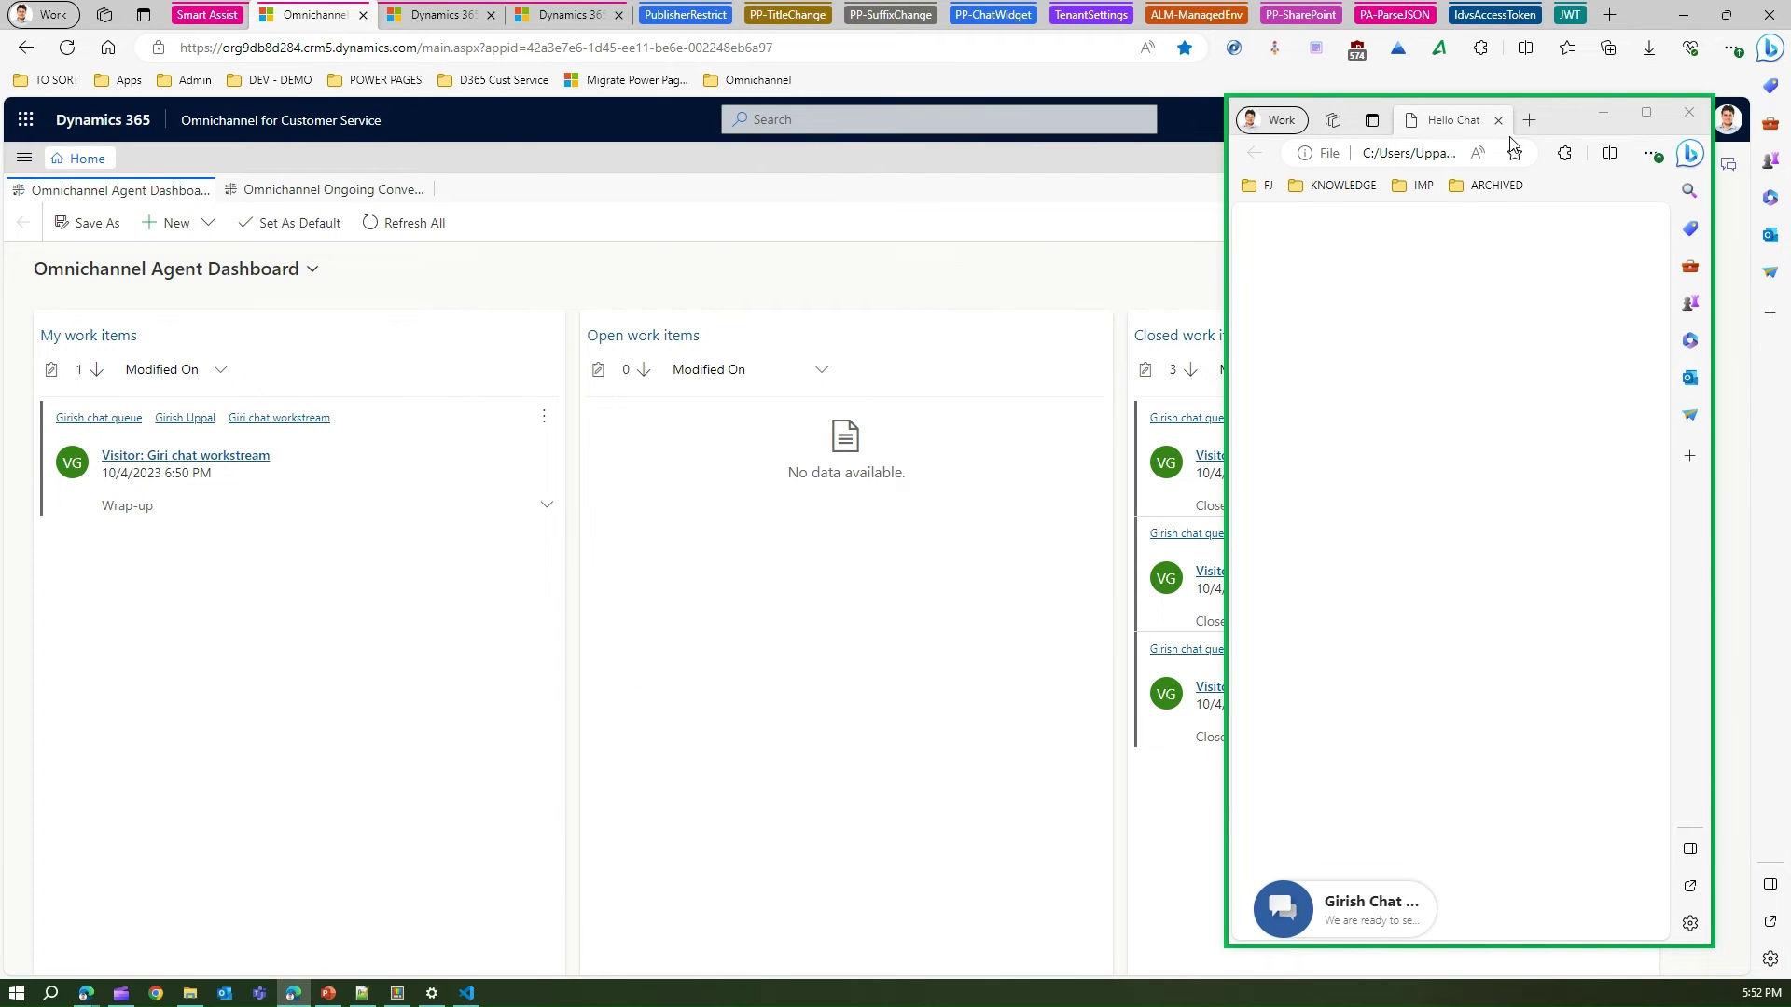
left_click_drag(1567, 121, 1047, 114)
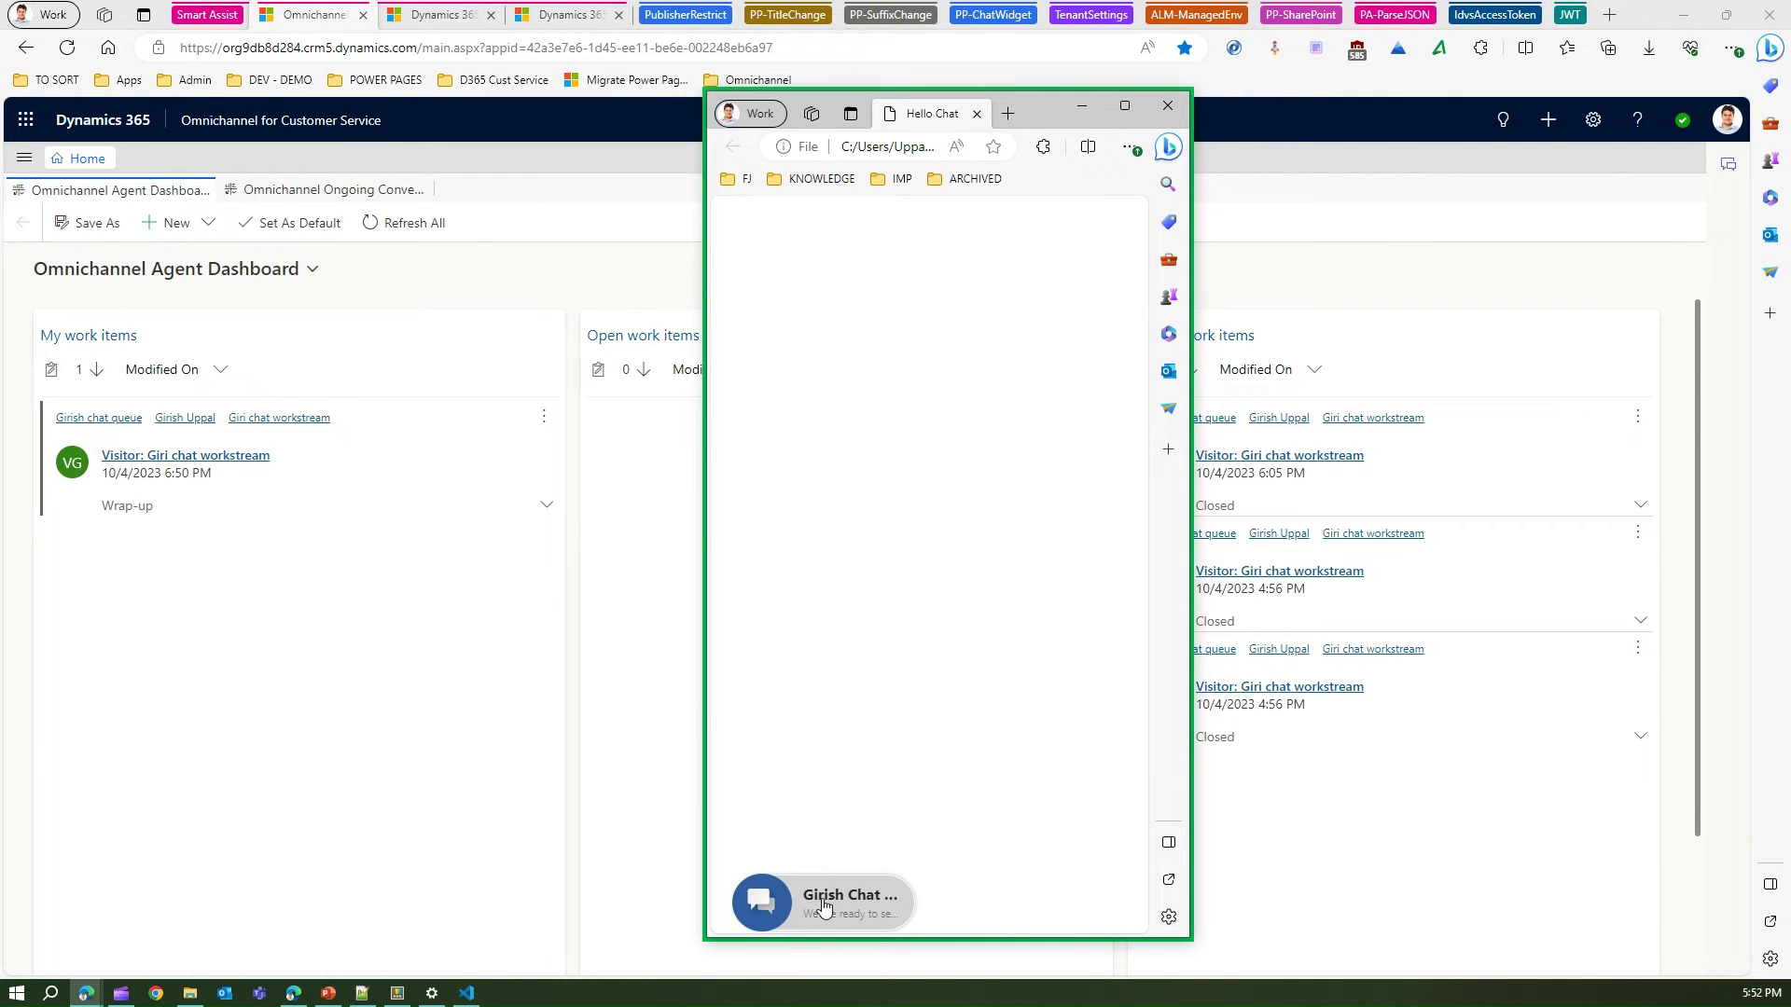
Start a customer chat from the widget and send the messages "Hello" and "I have some issue".
left_click(823, 904)
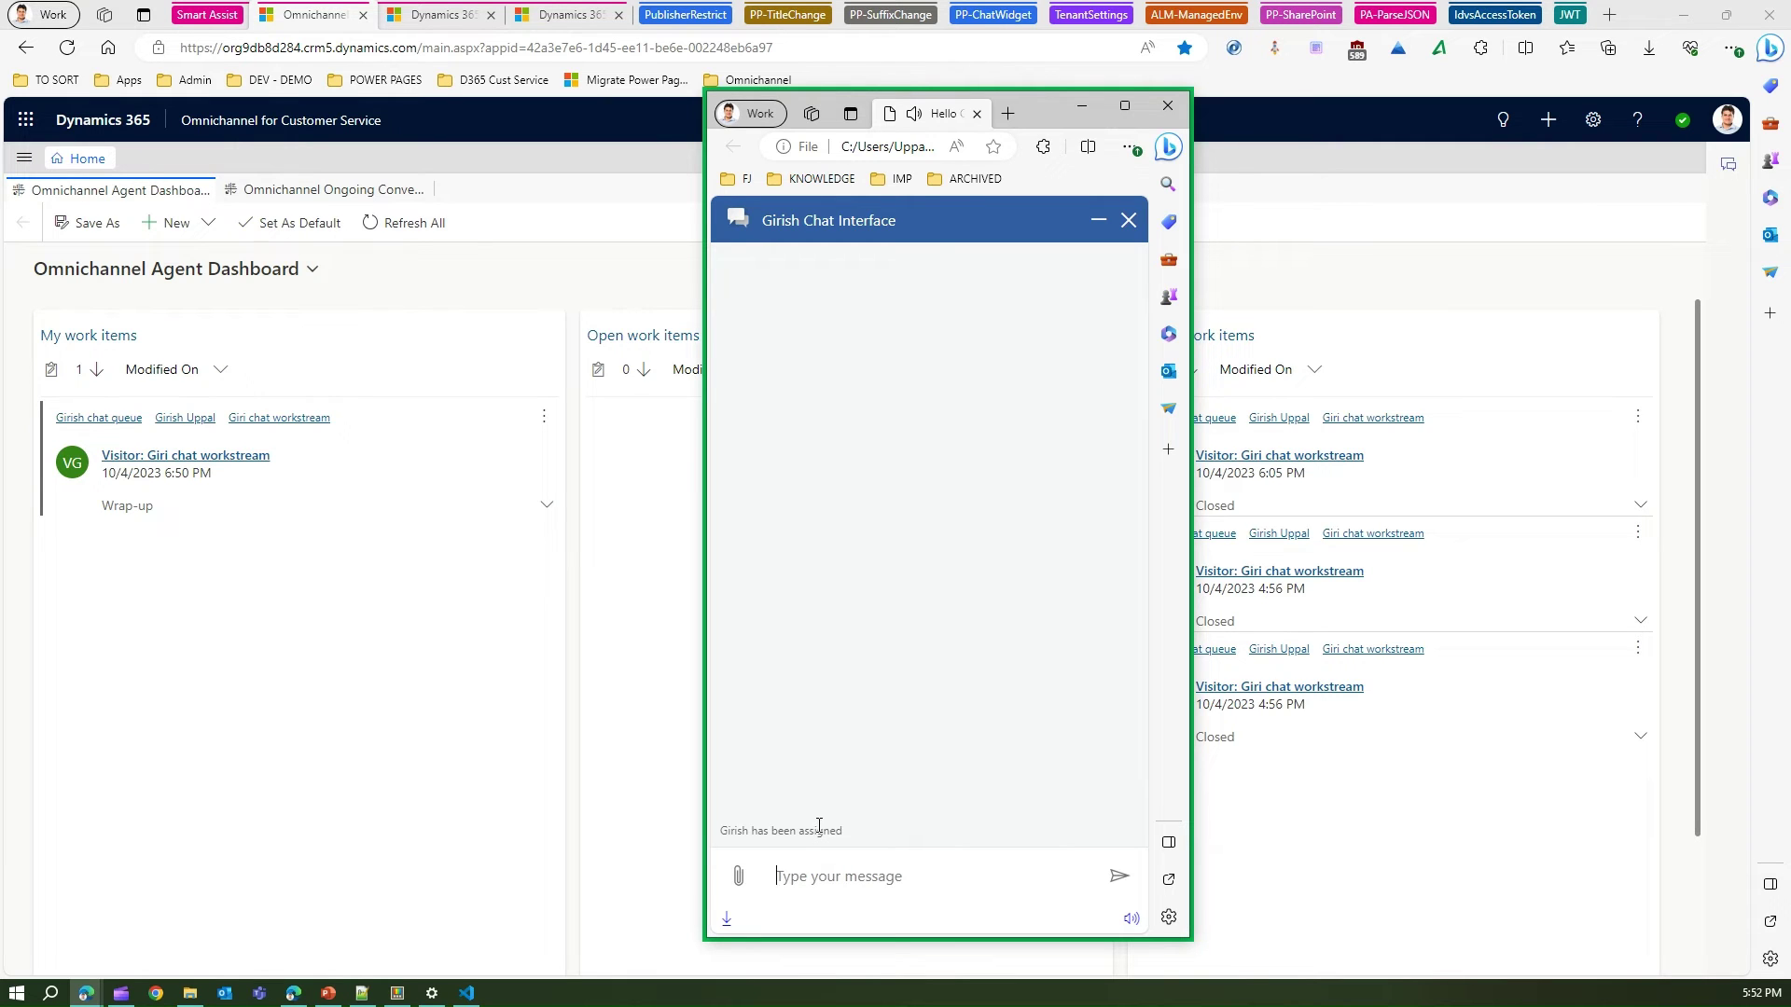
type("Hello")
key("Return")
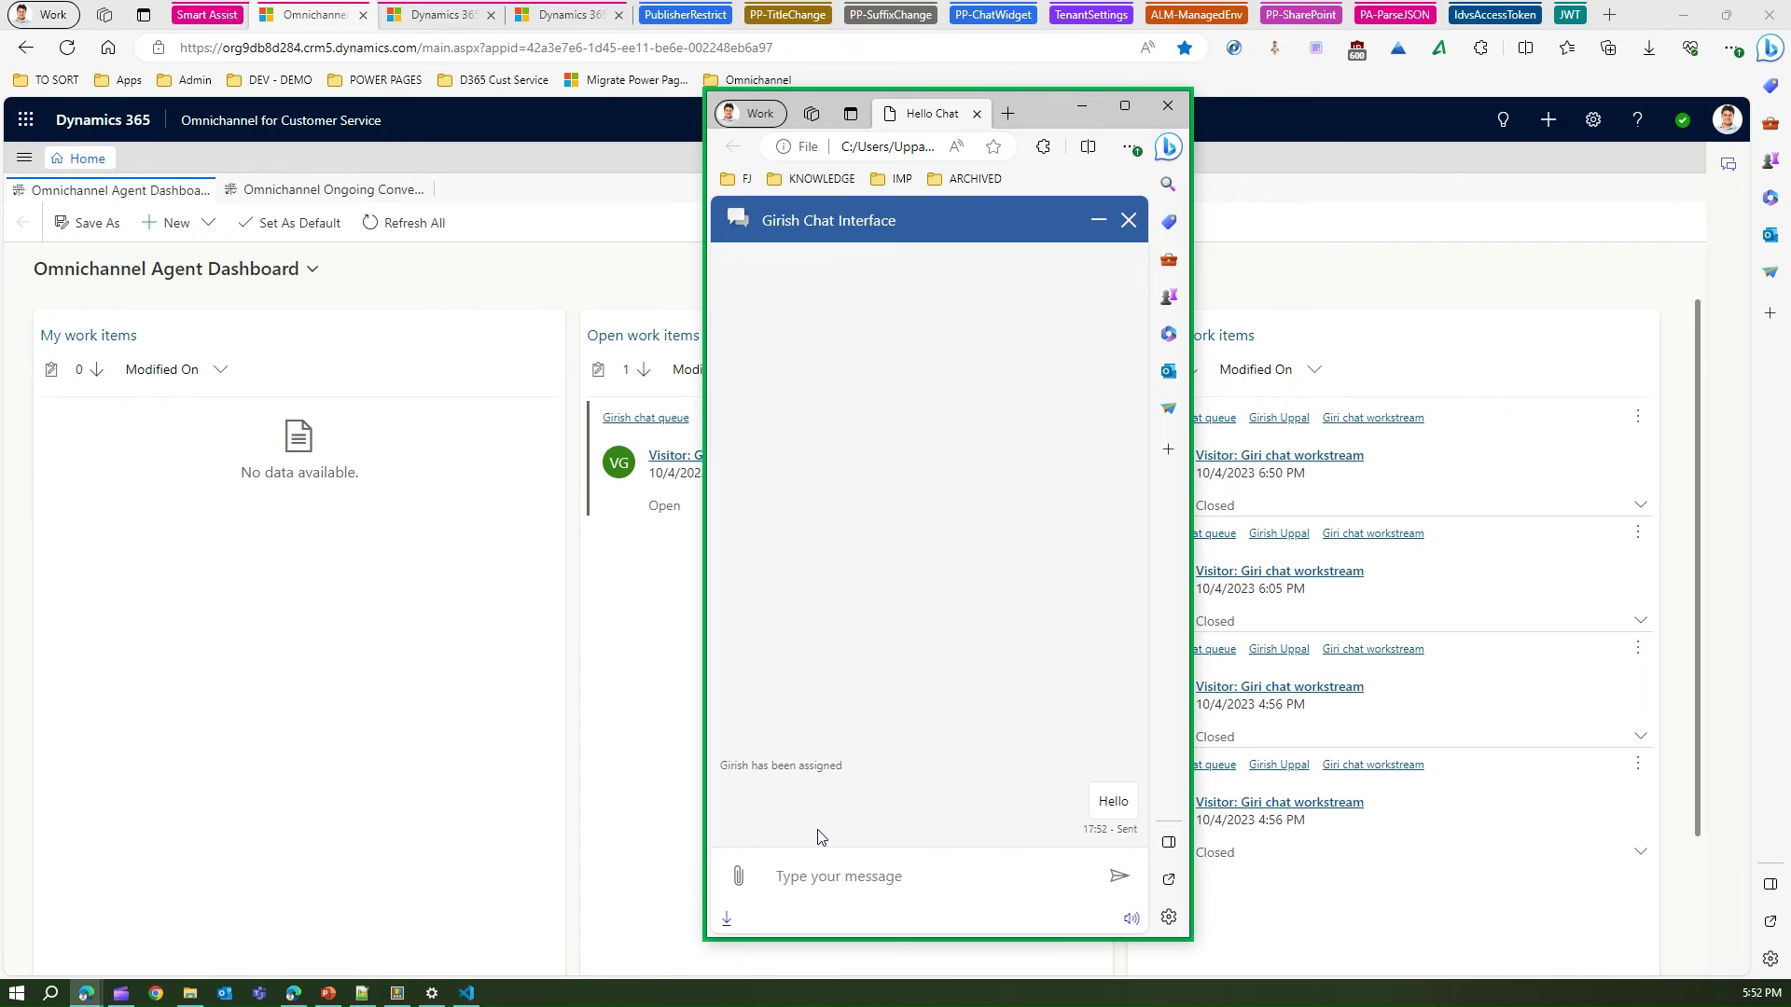
type("I have some issues with")
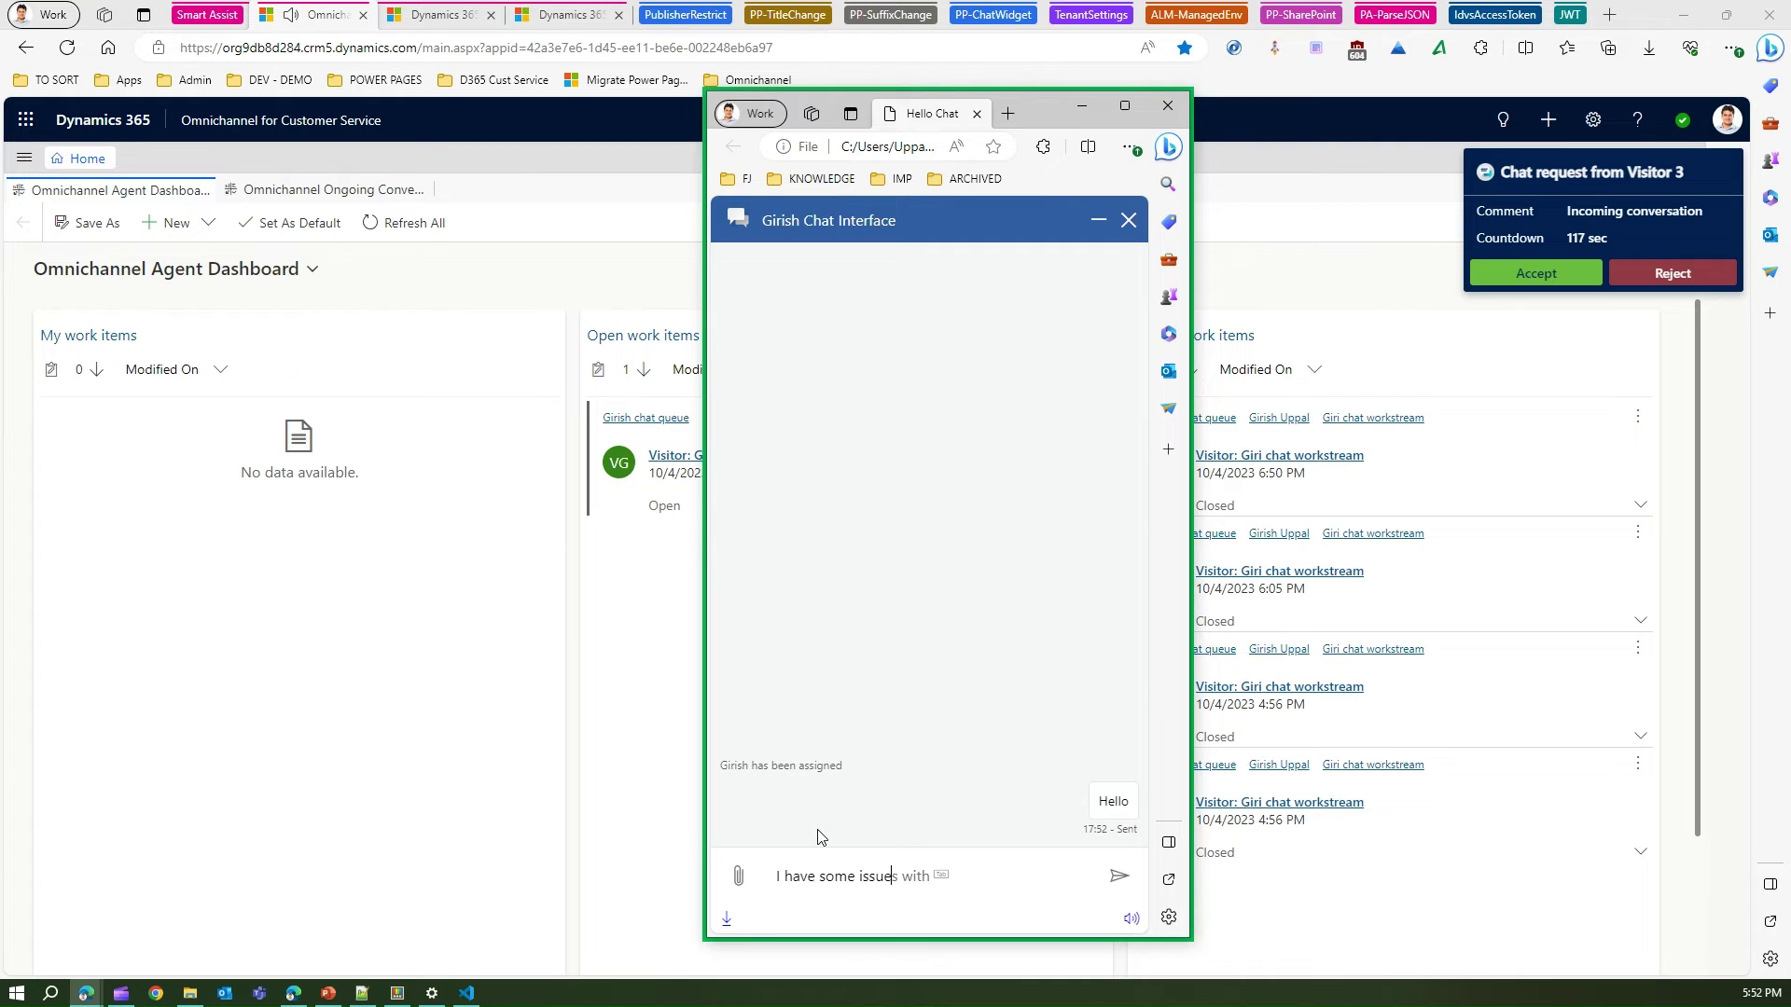
key("Return")
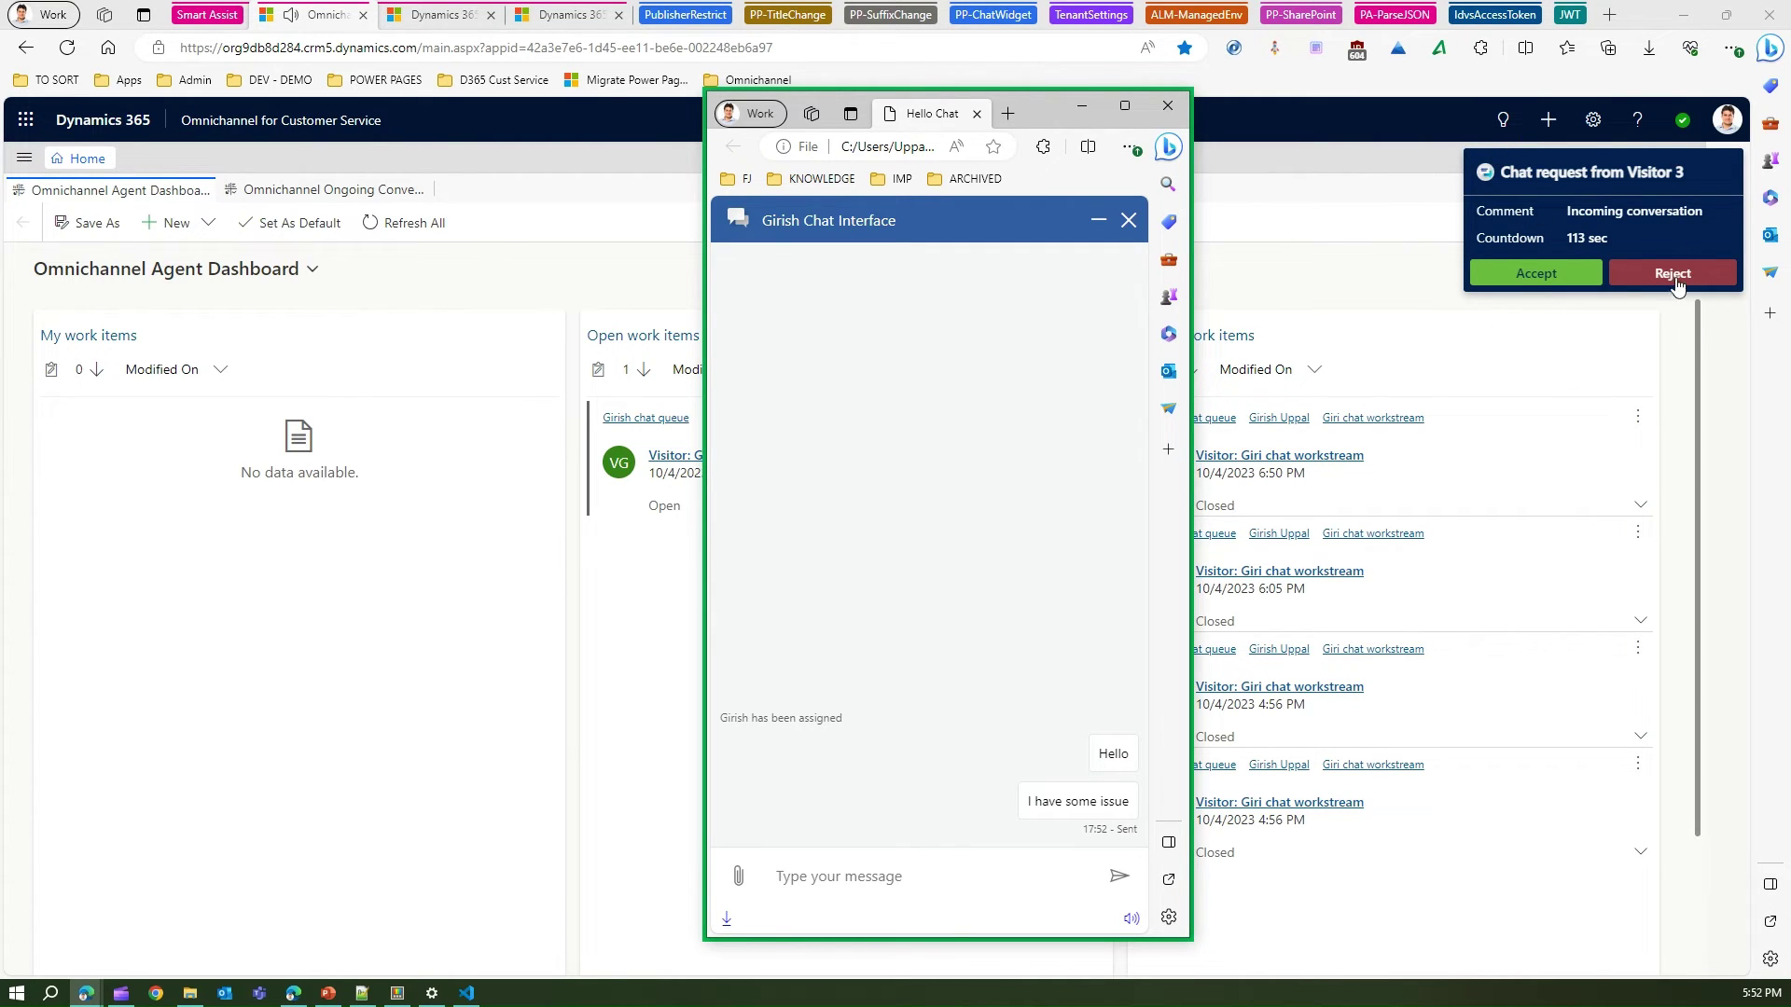
Accept the incoming chat request from Visitor 3 and show the Smart assist suggestions for the conversation.
left_click(1549, 276)
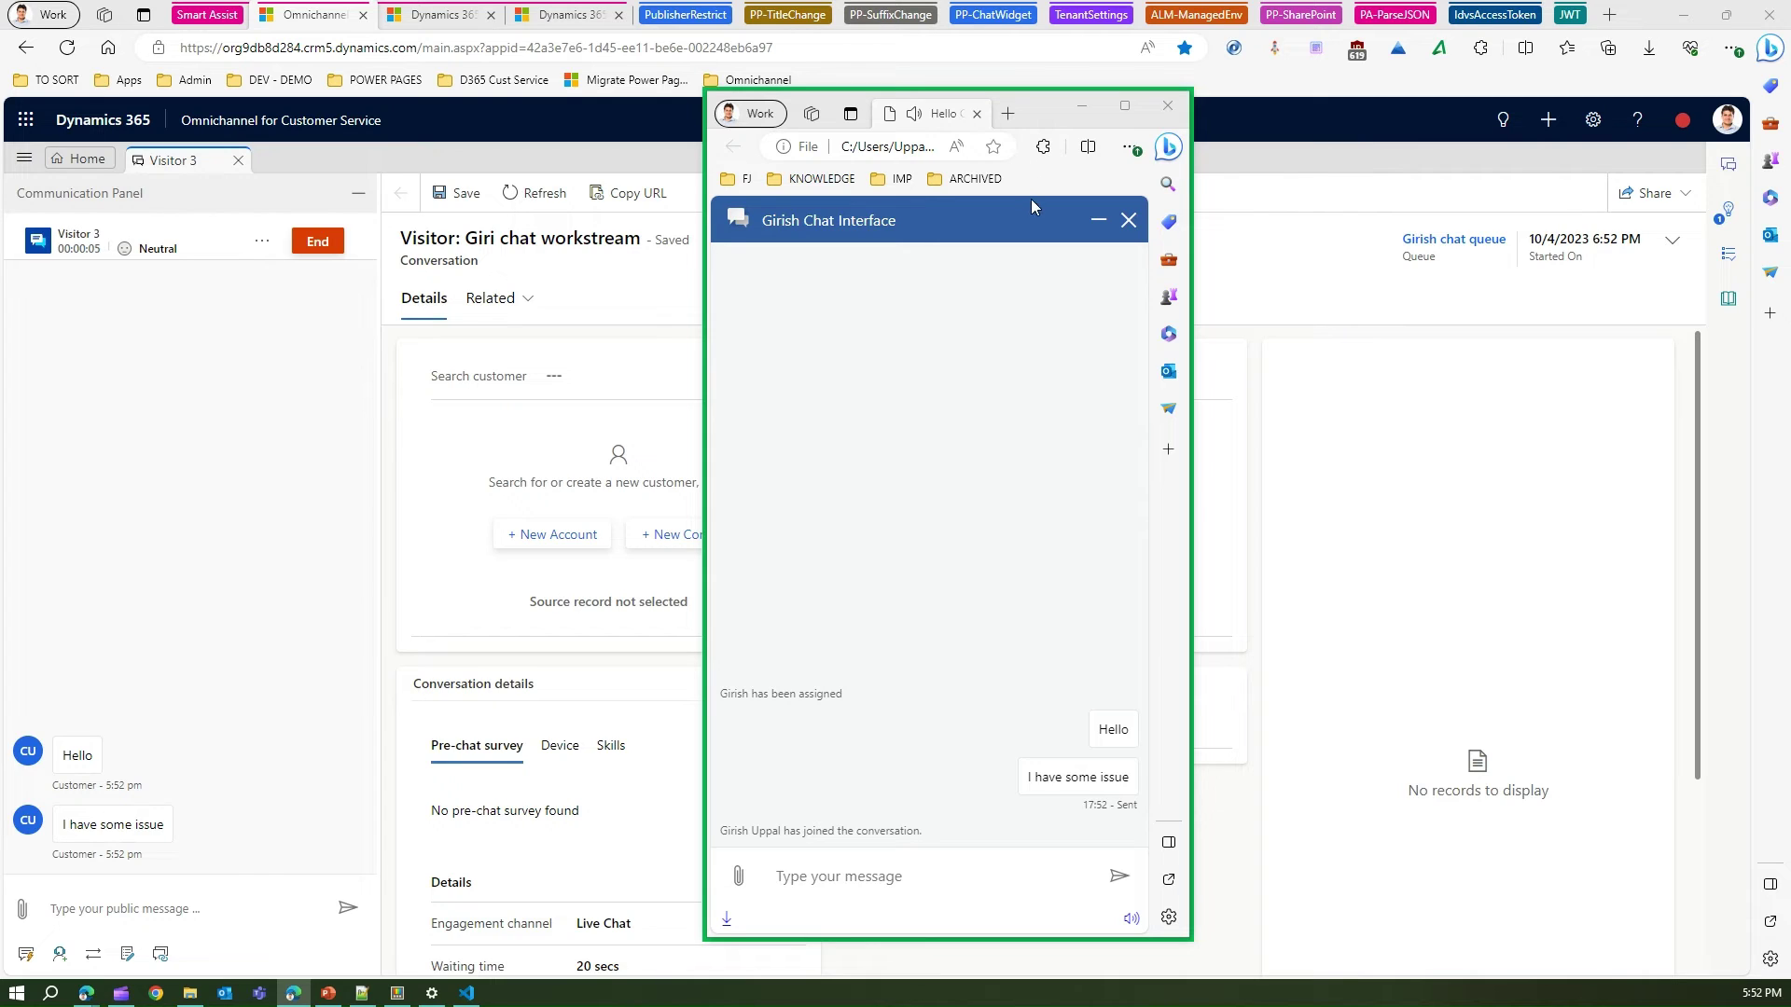
left_click(1043, 111)
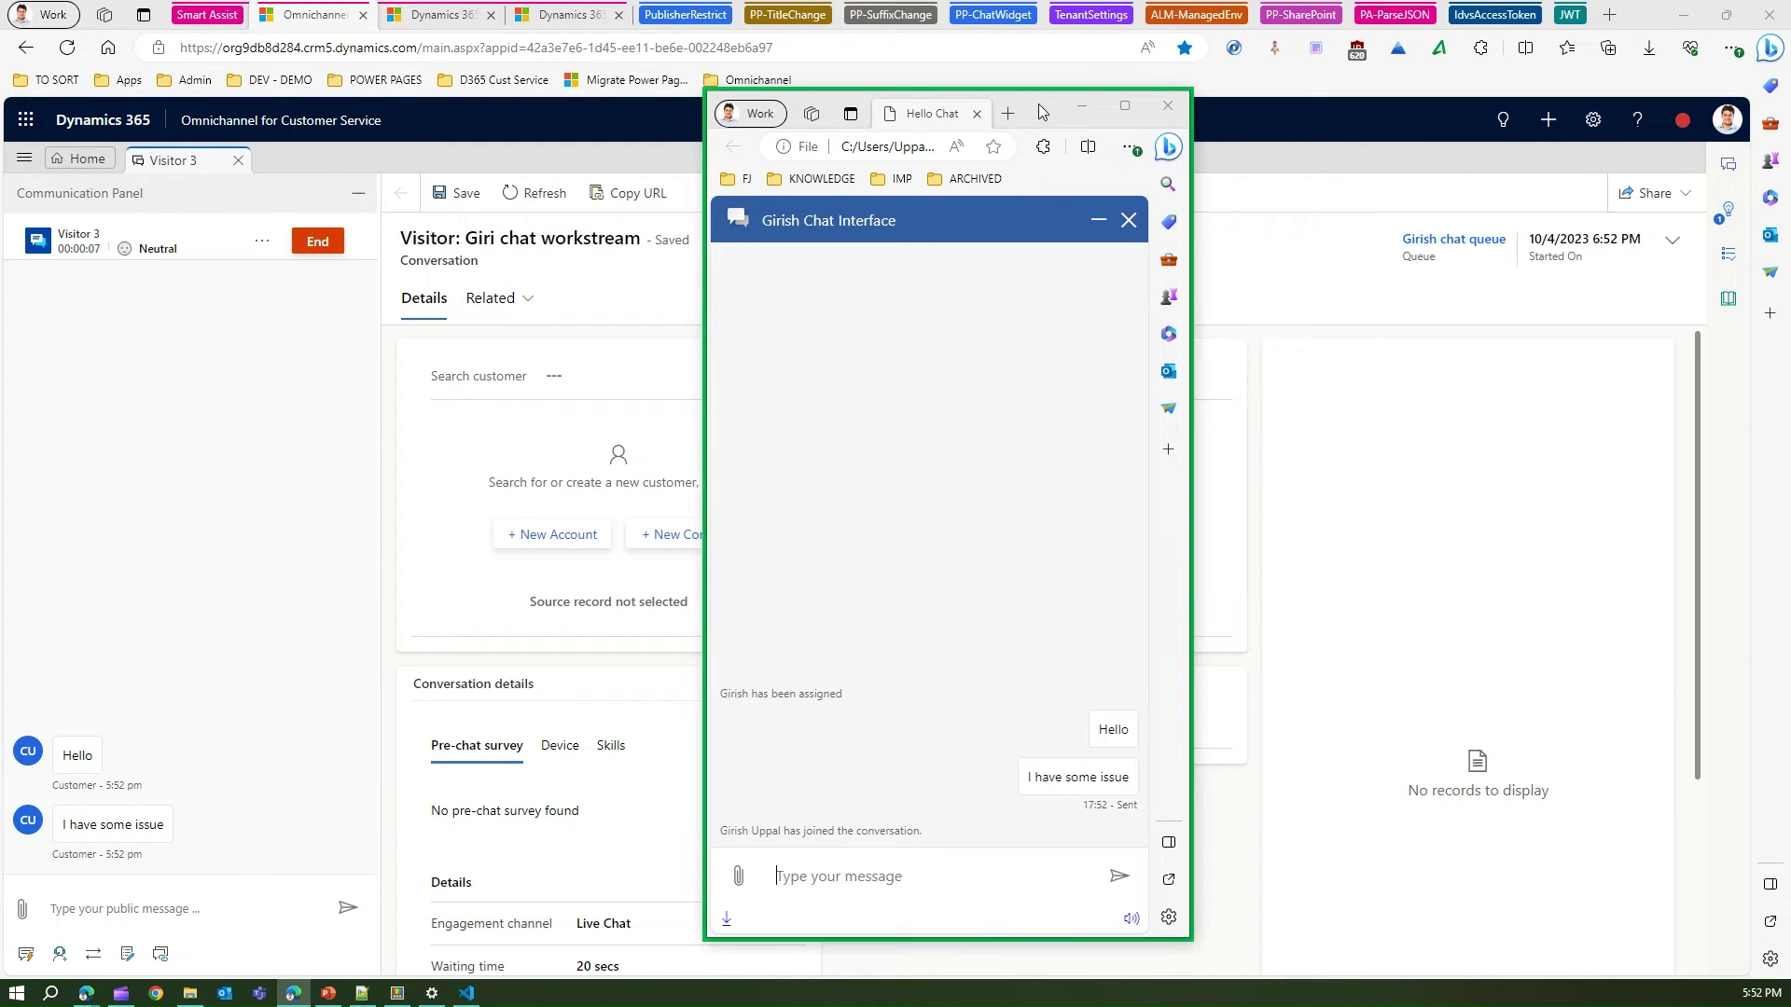
left_click(159, 912)
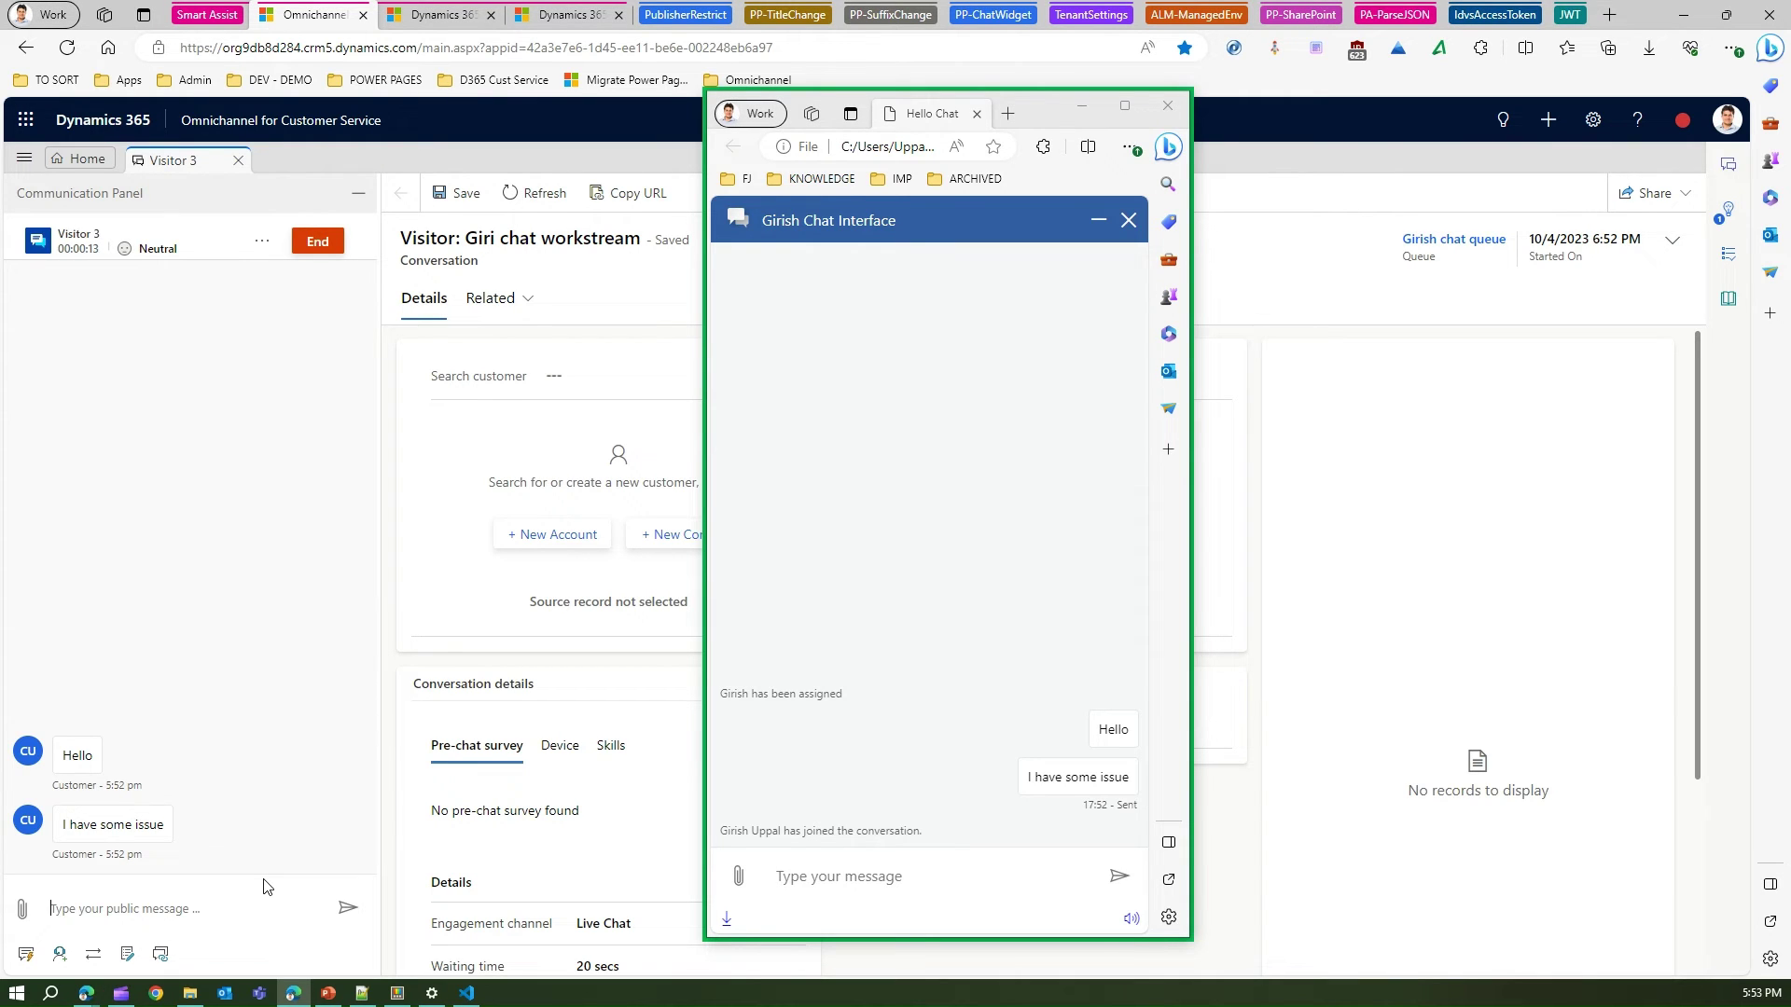
left_click(871, 877)
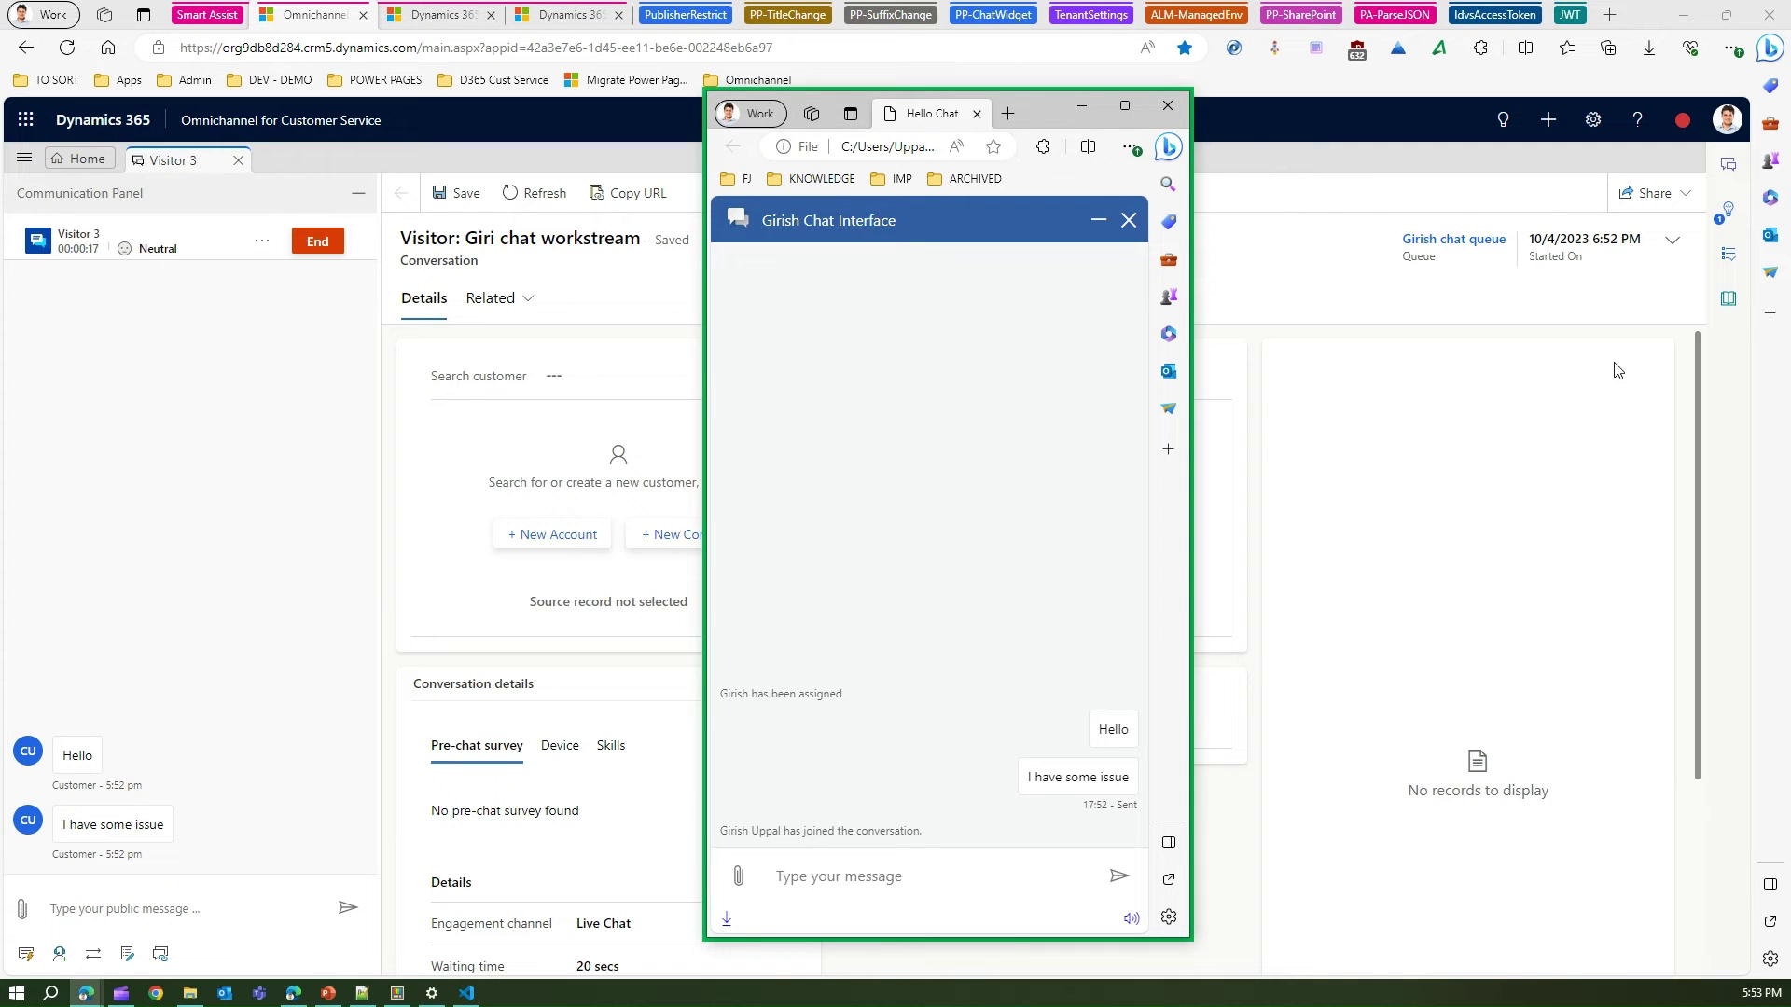
left_click(1725, 221)
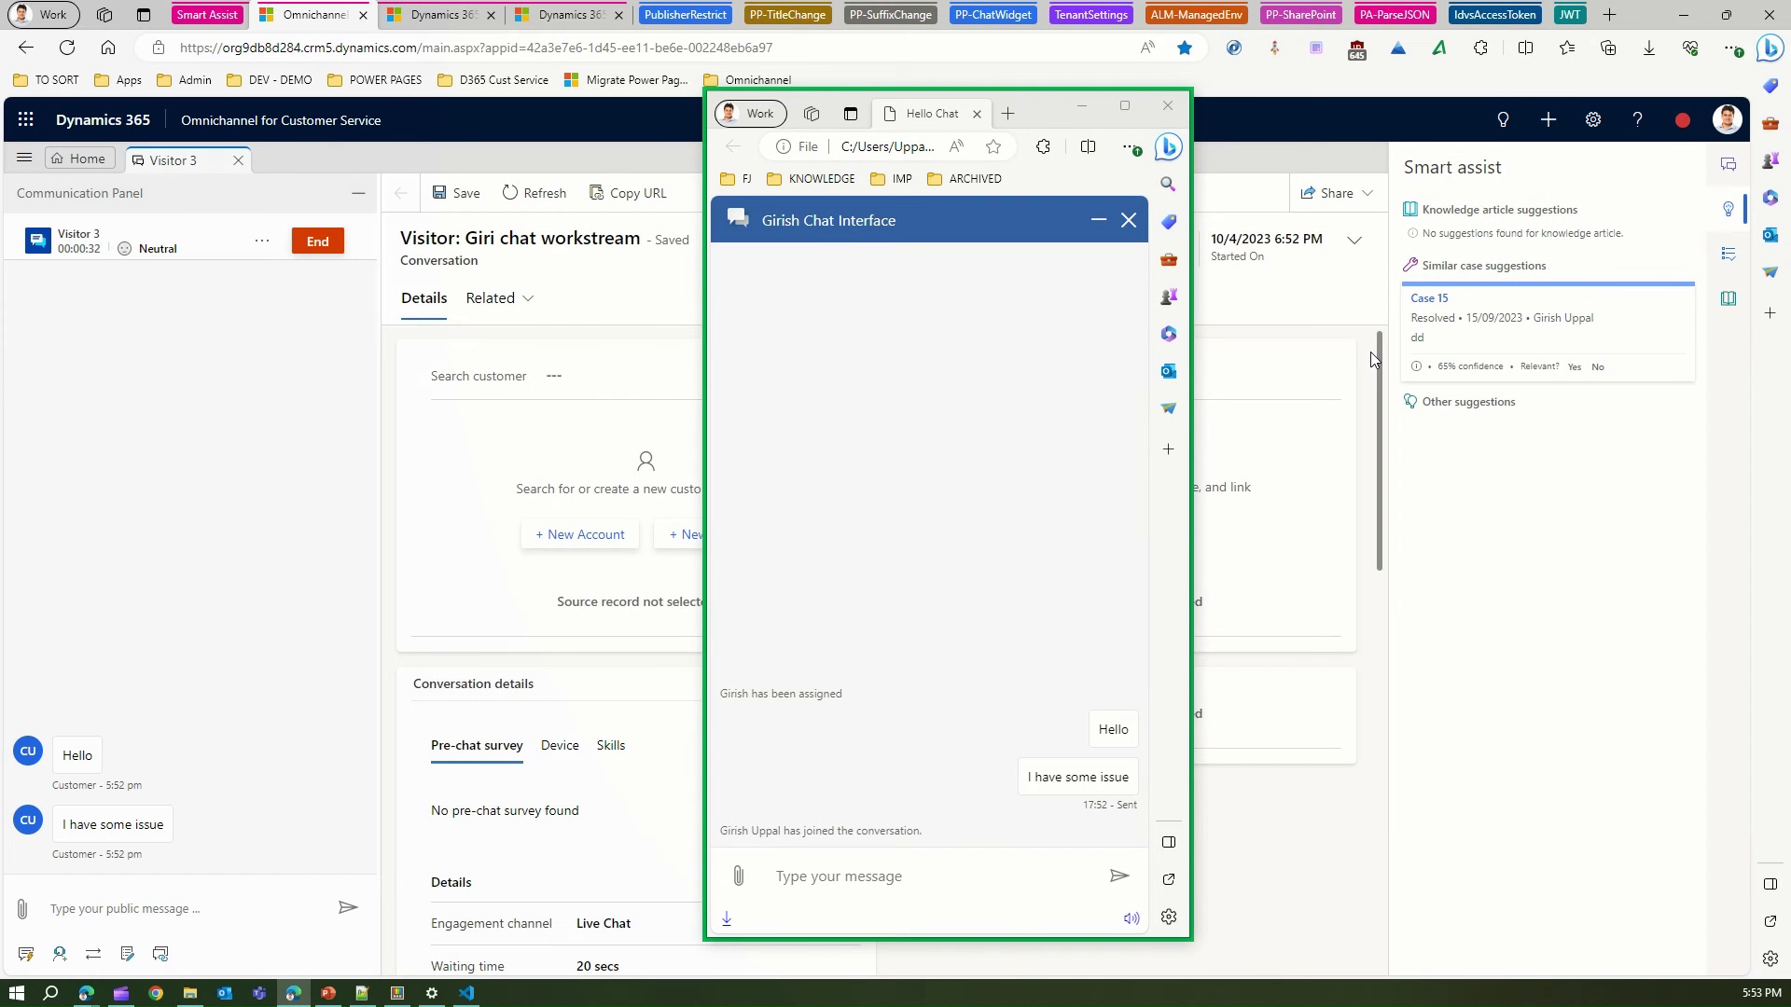
Send the message "My surface studio is broken" from the customer chat widget.
left_click(862, 876)
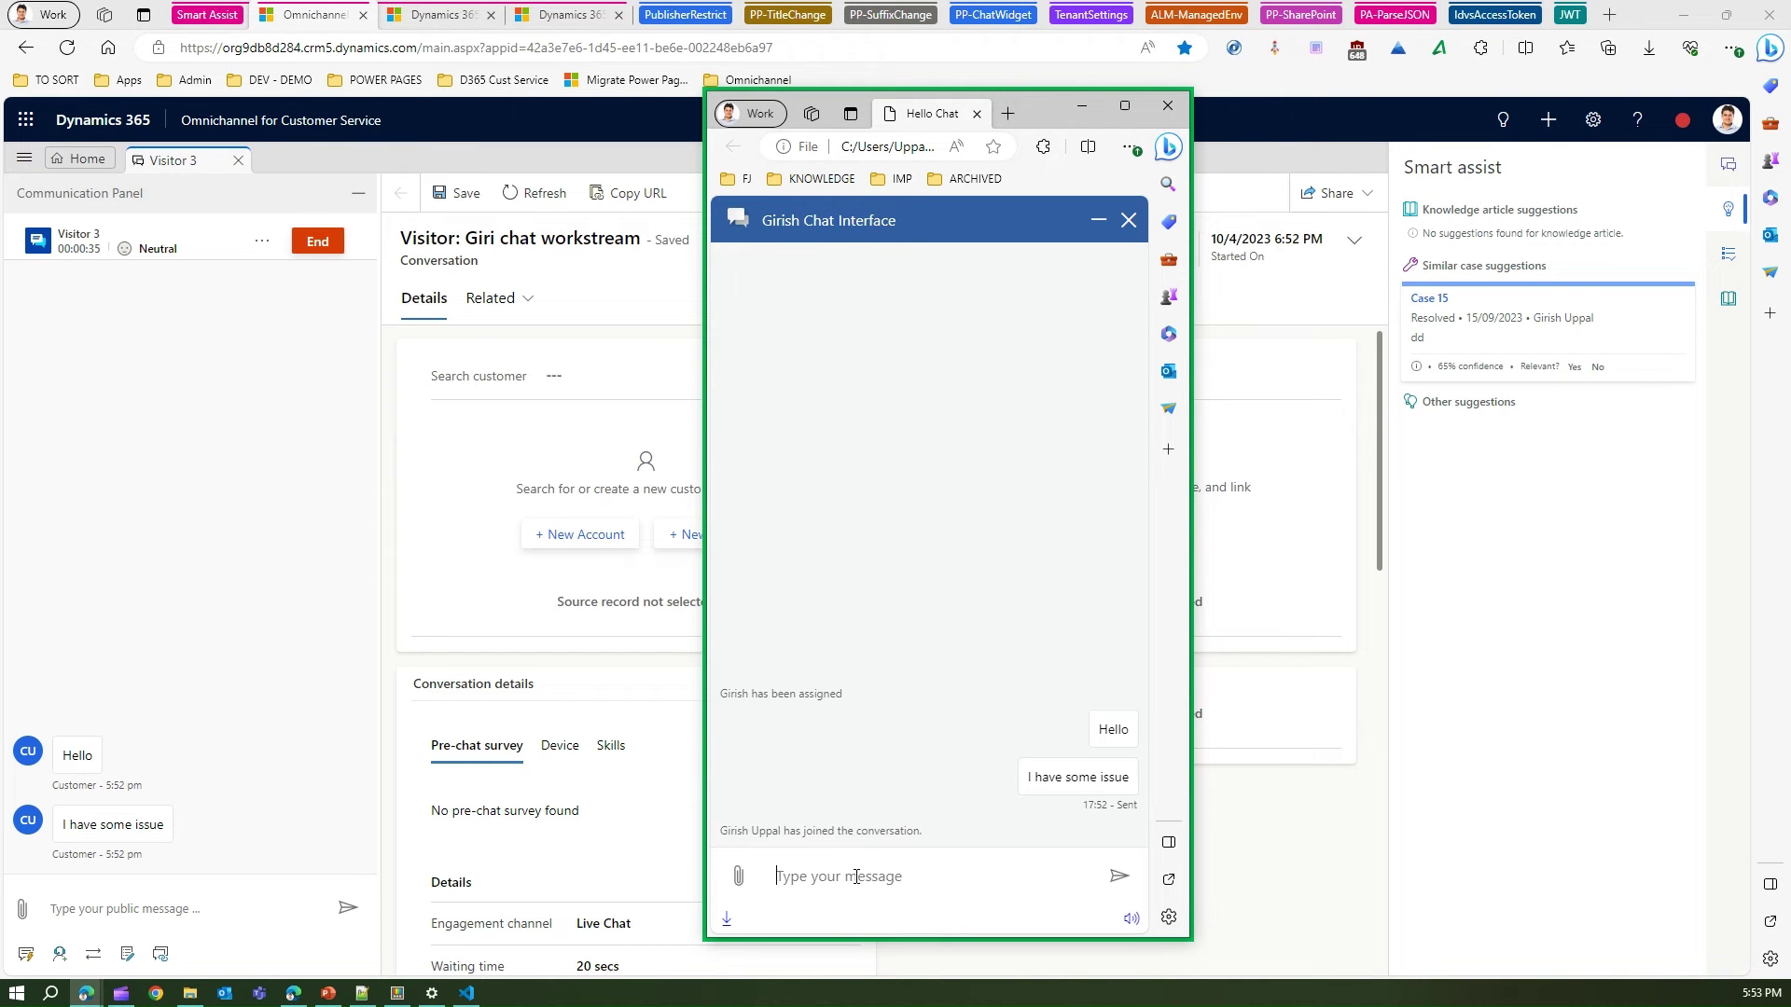
type("My surface pro")
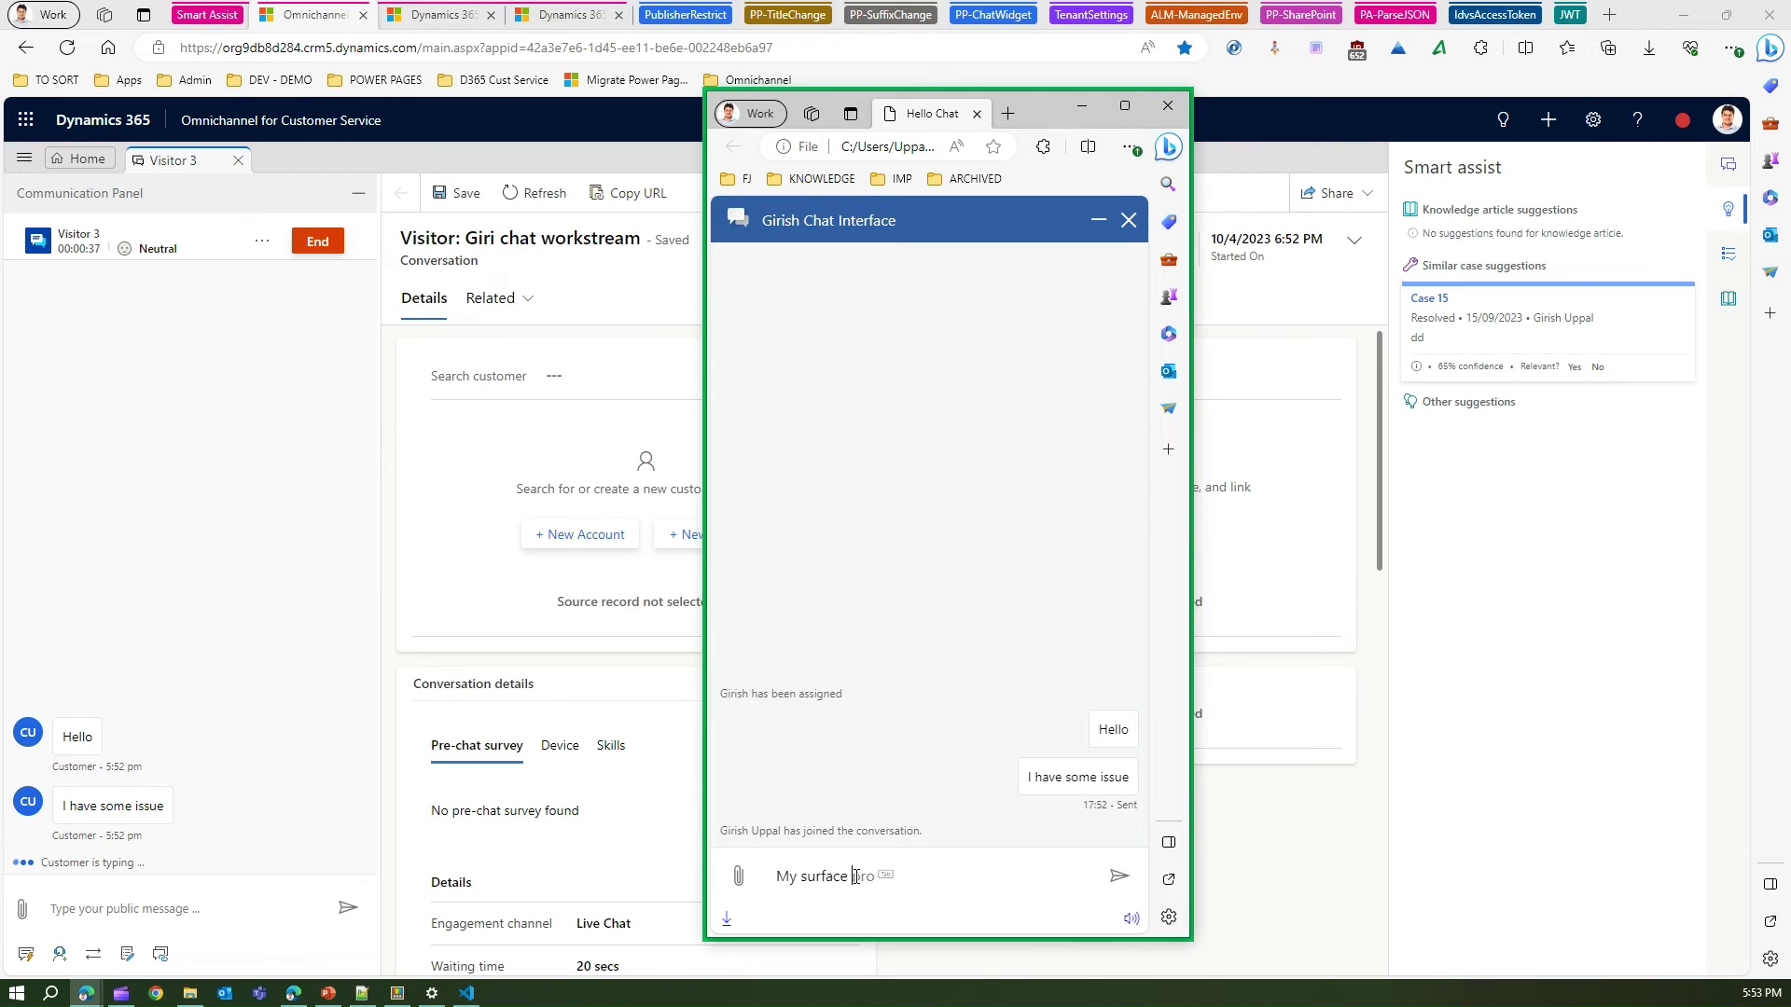
key("BackSpace")
key("BackSpace")
type("studio is broken")
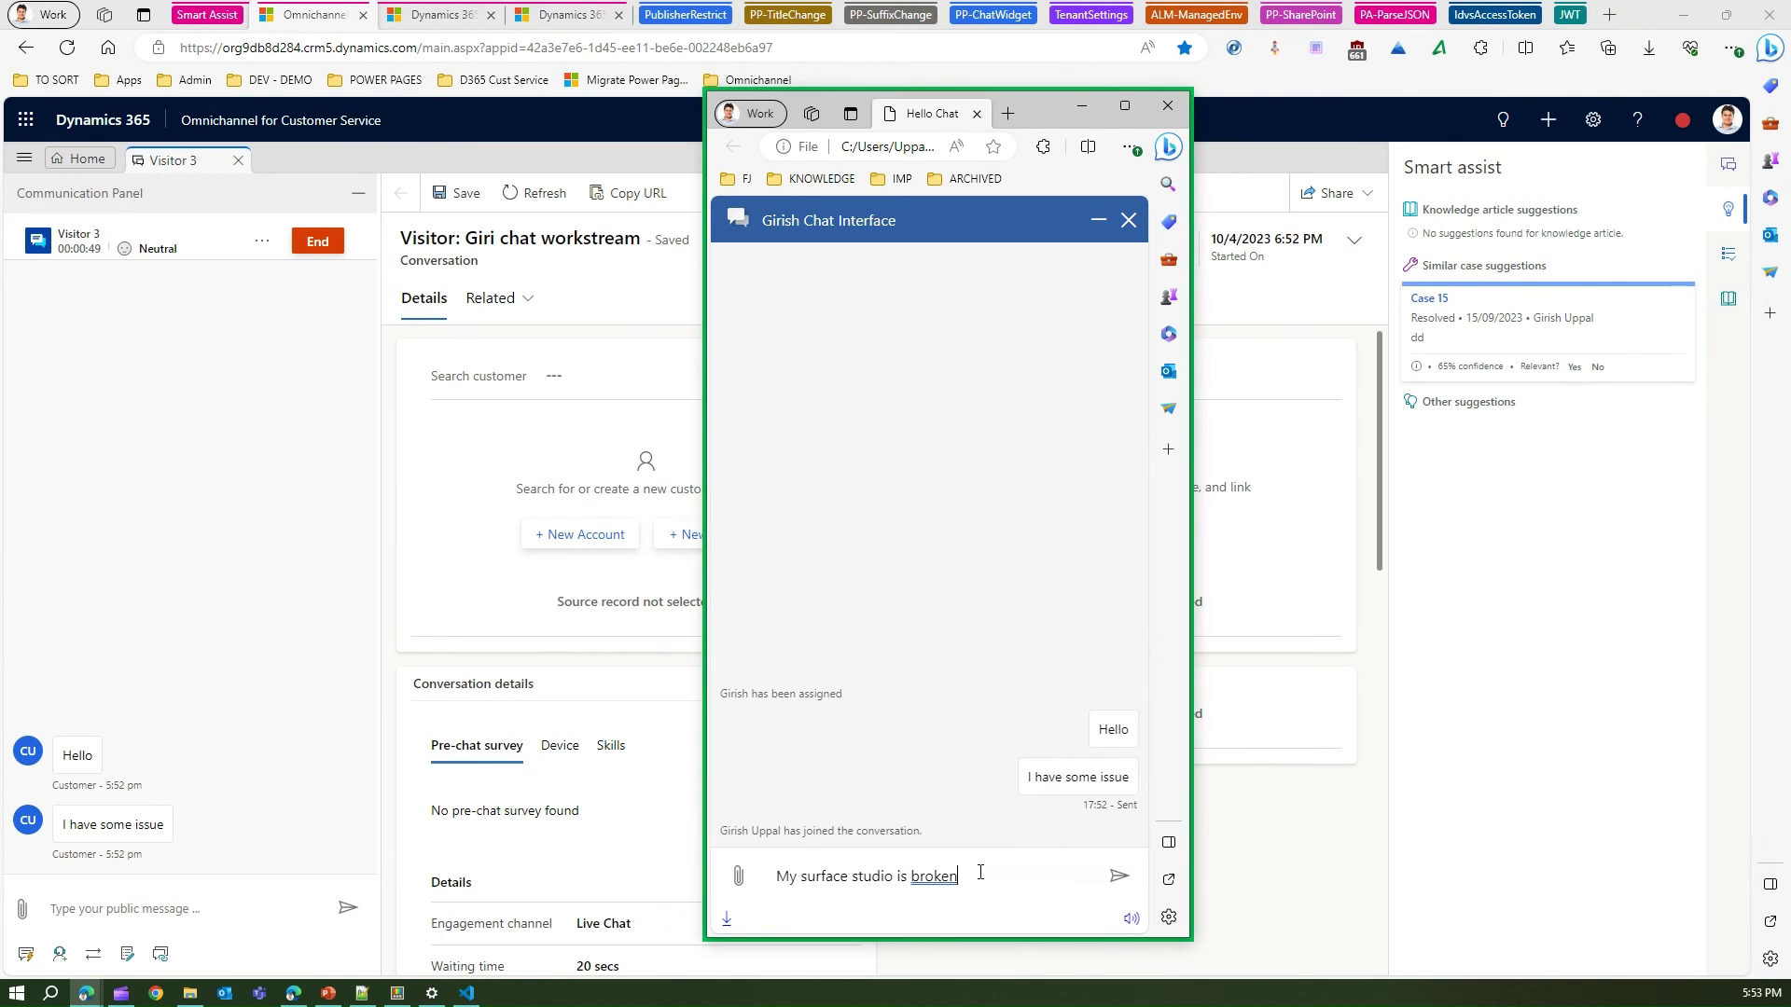
key("Return")
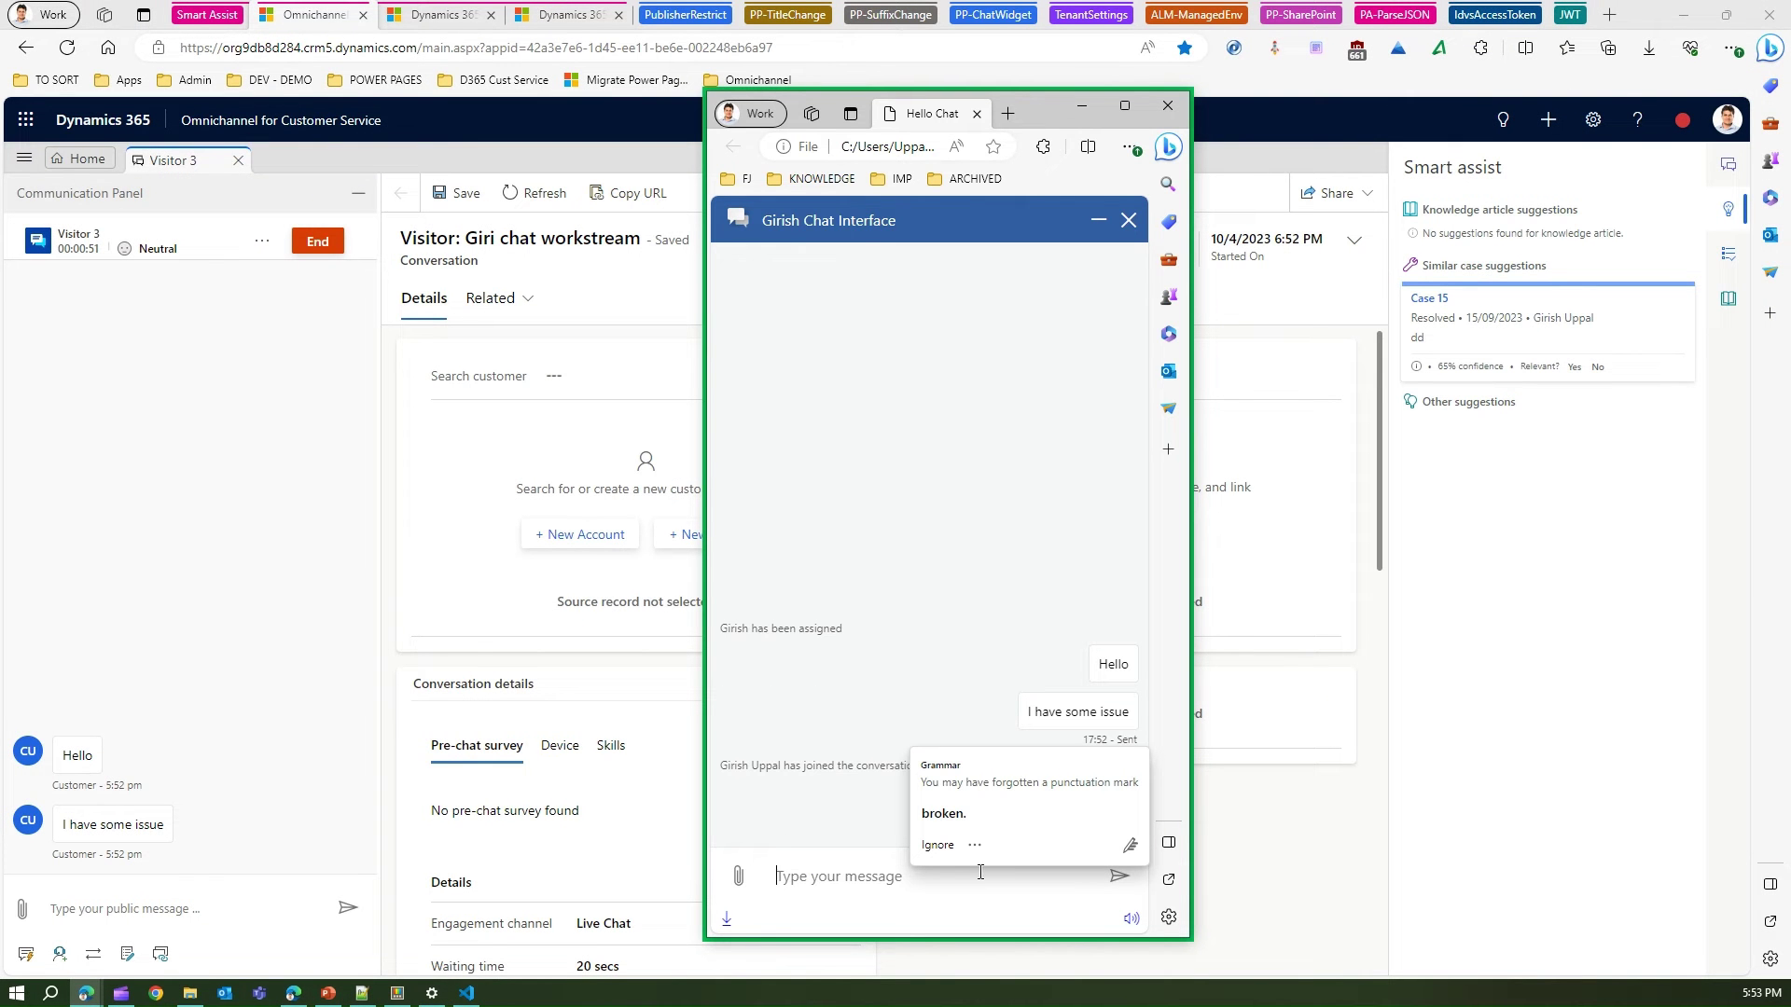
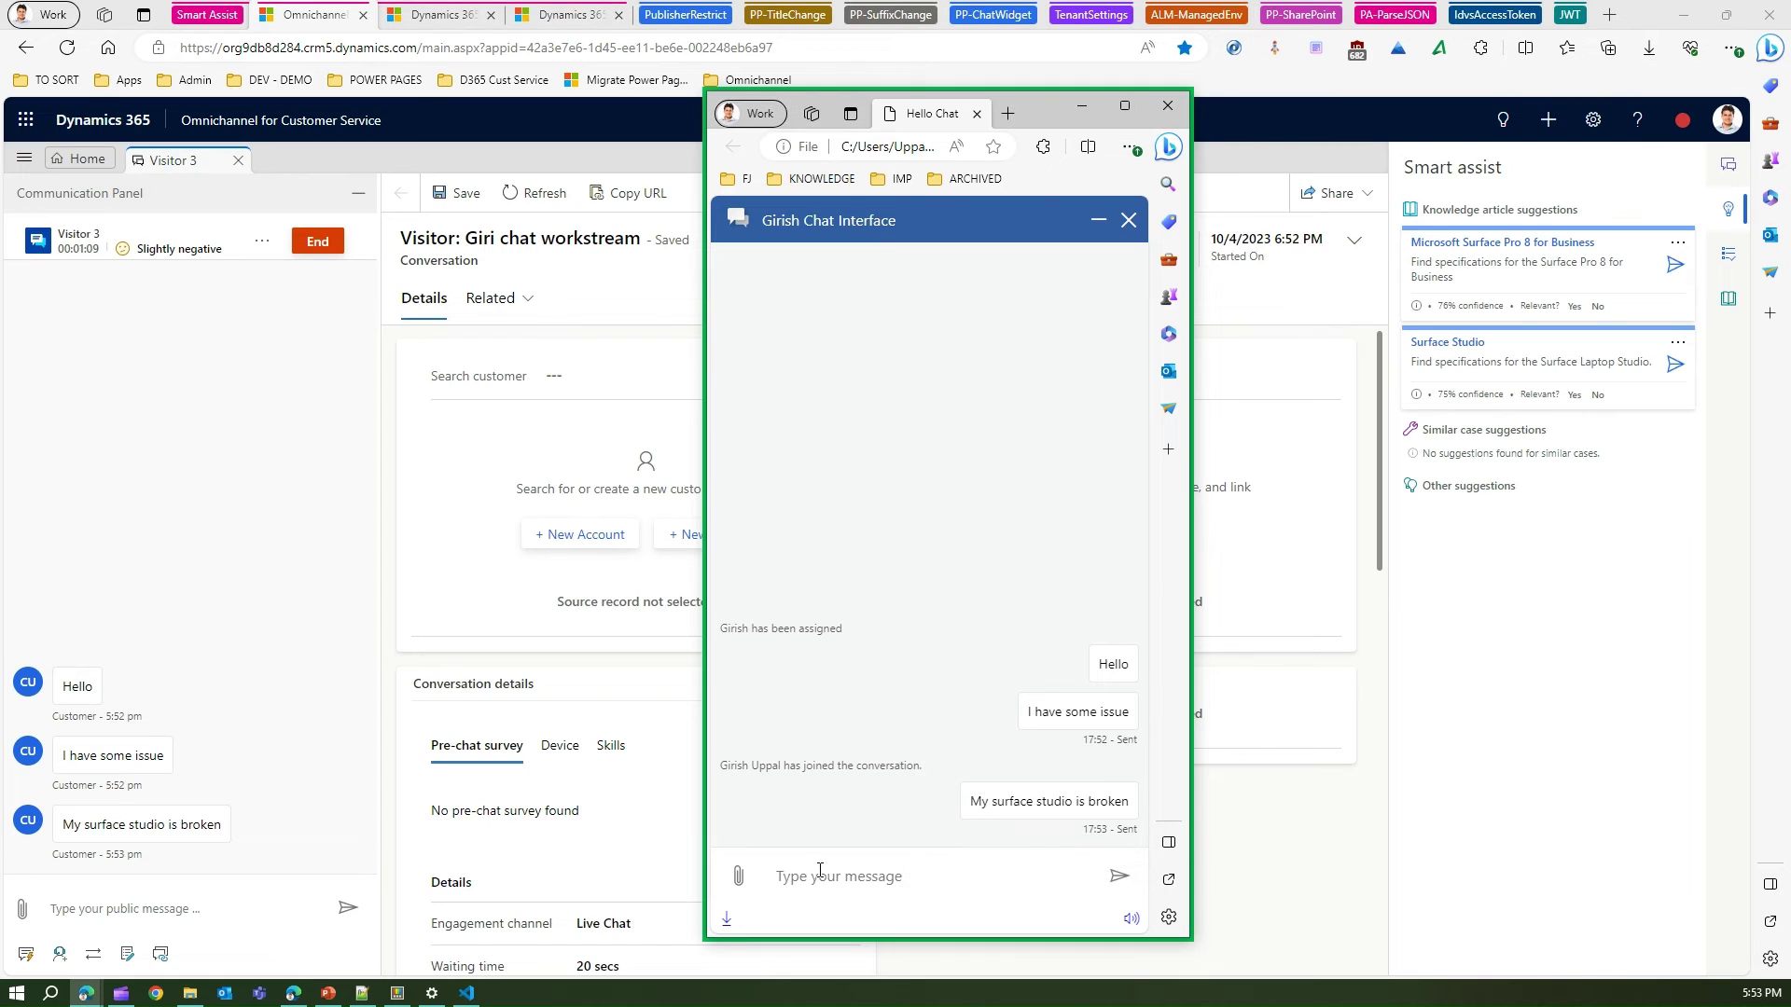
Send the customer message "blue screen appears when i log in" in the chat widget.
type("blue screen app")
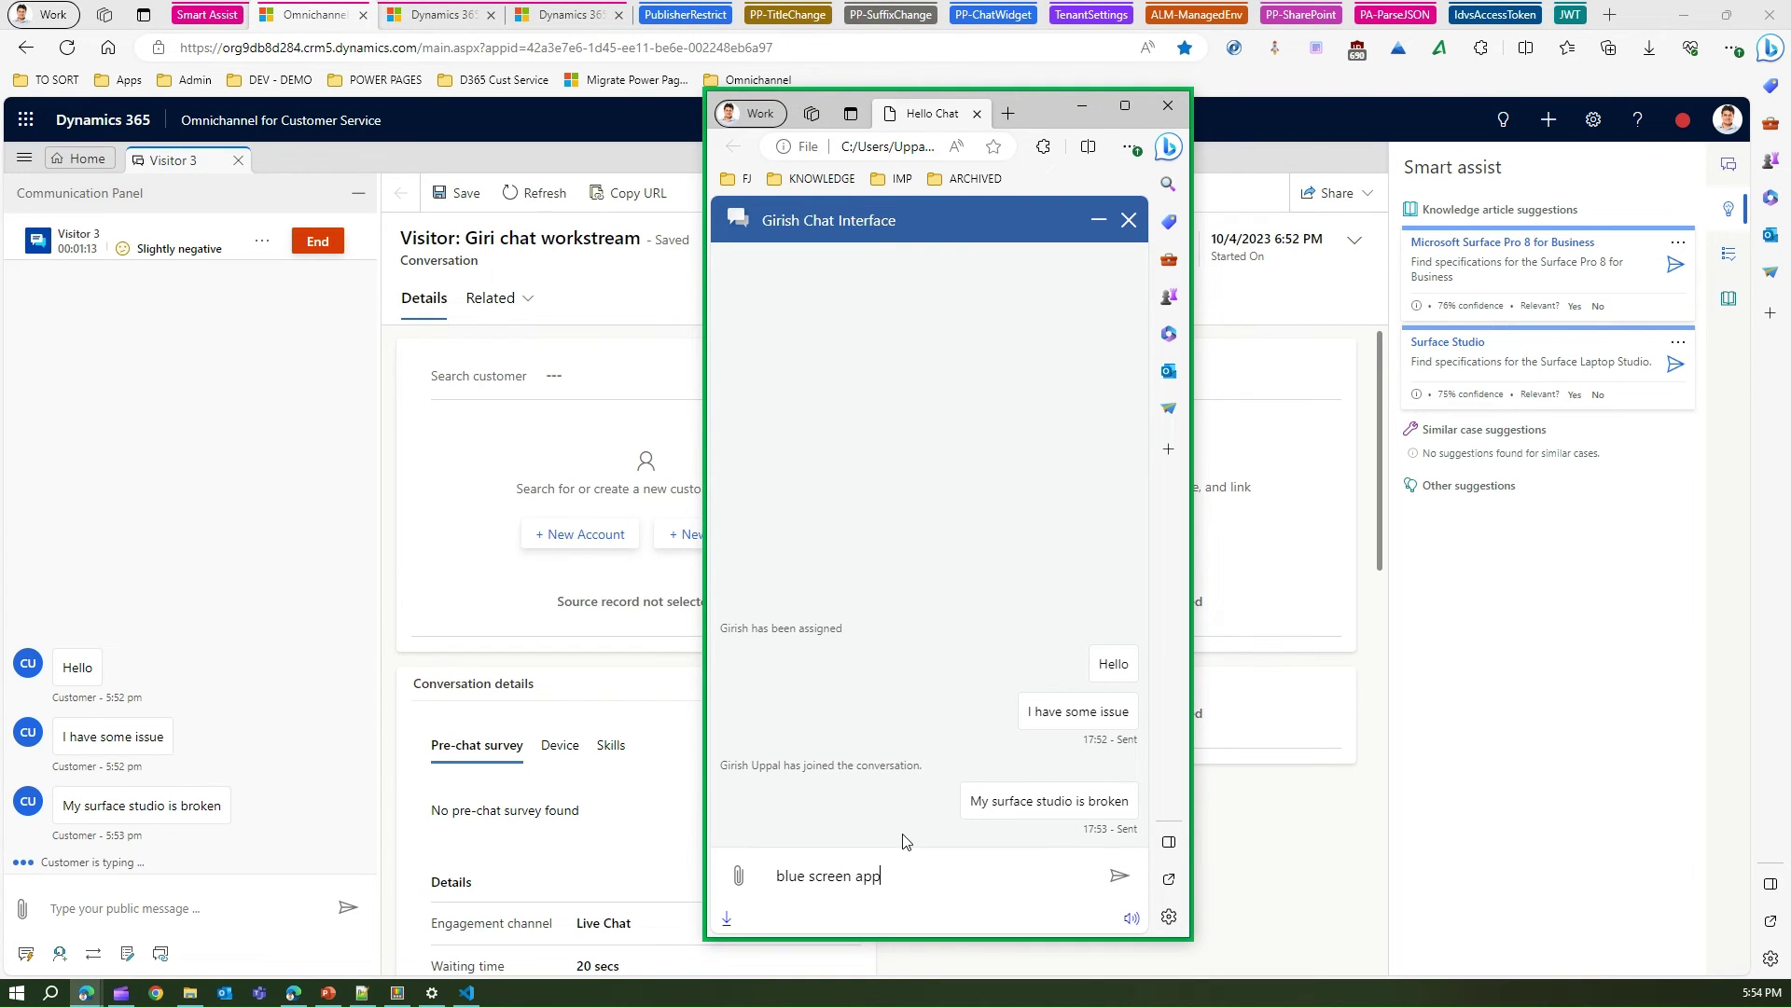
type("ears when i lolg in")
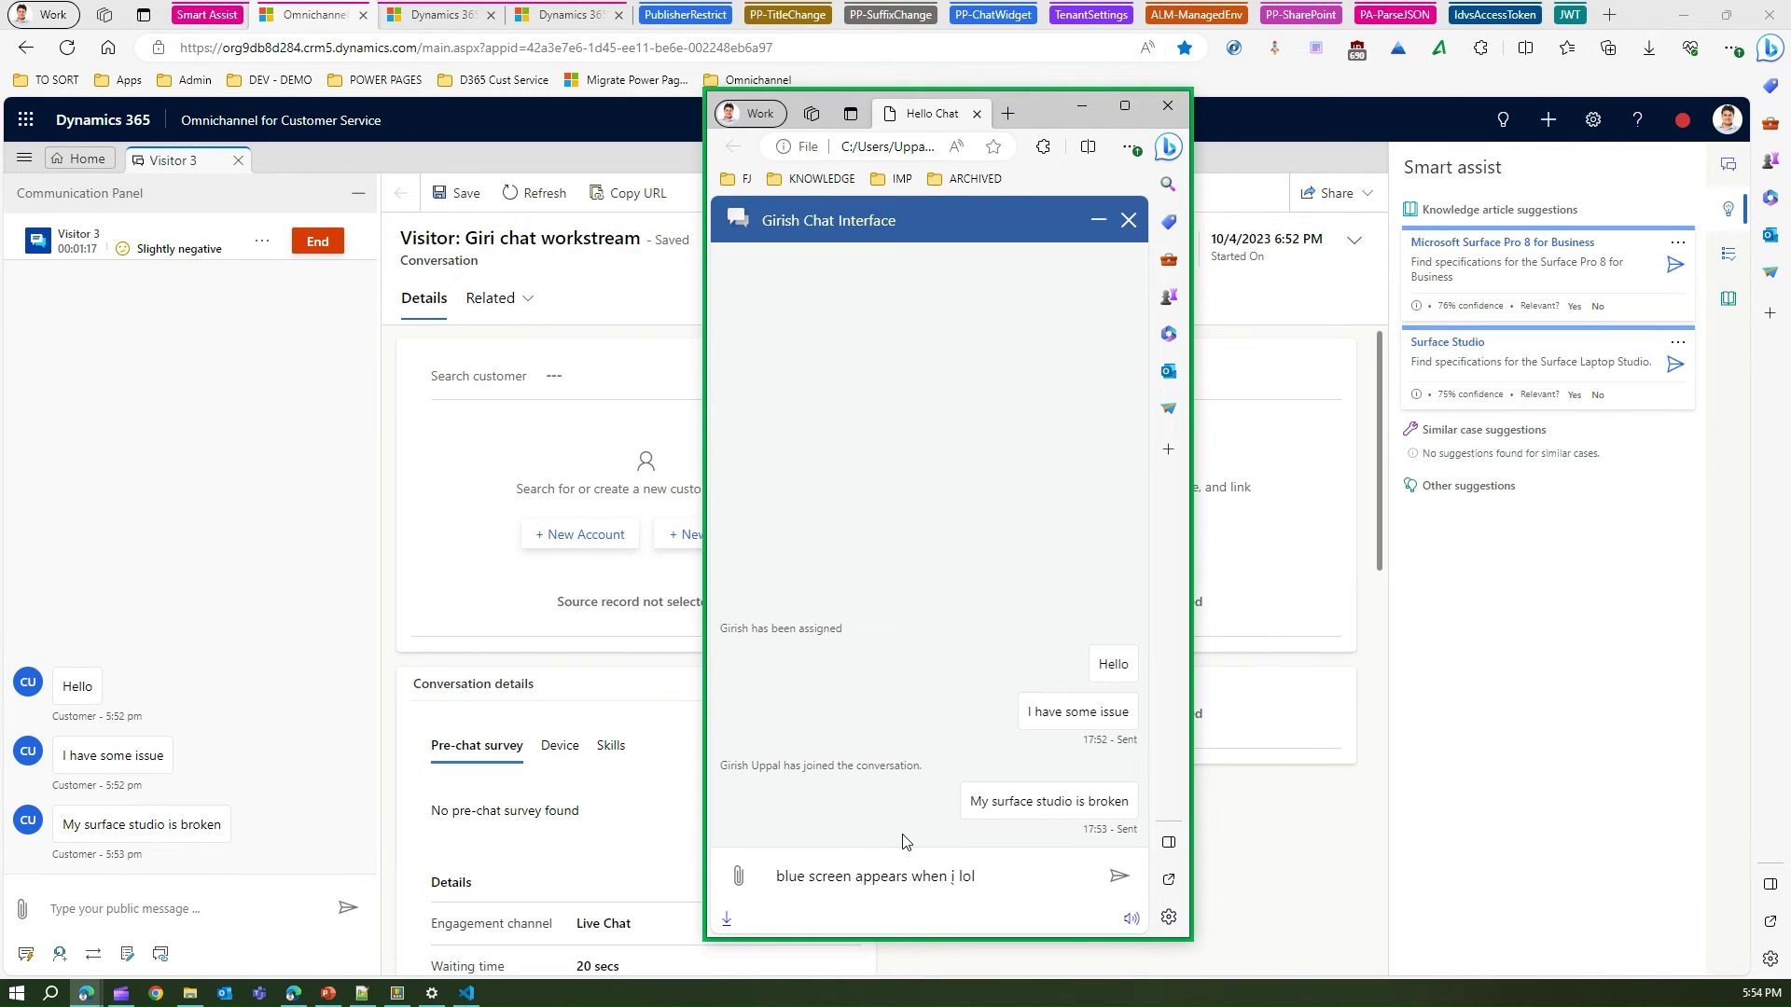
key("BackSpace")
type("g in")
key("Return")
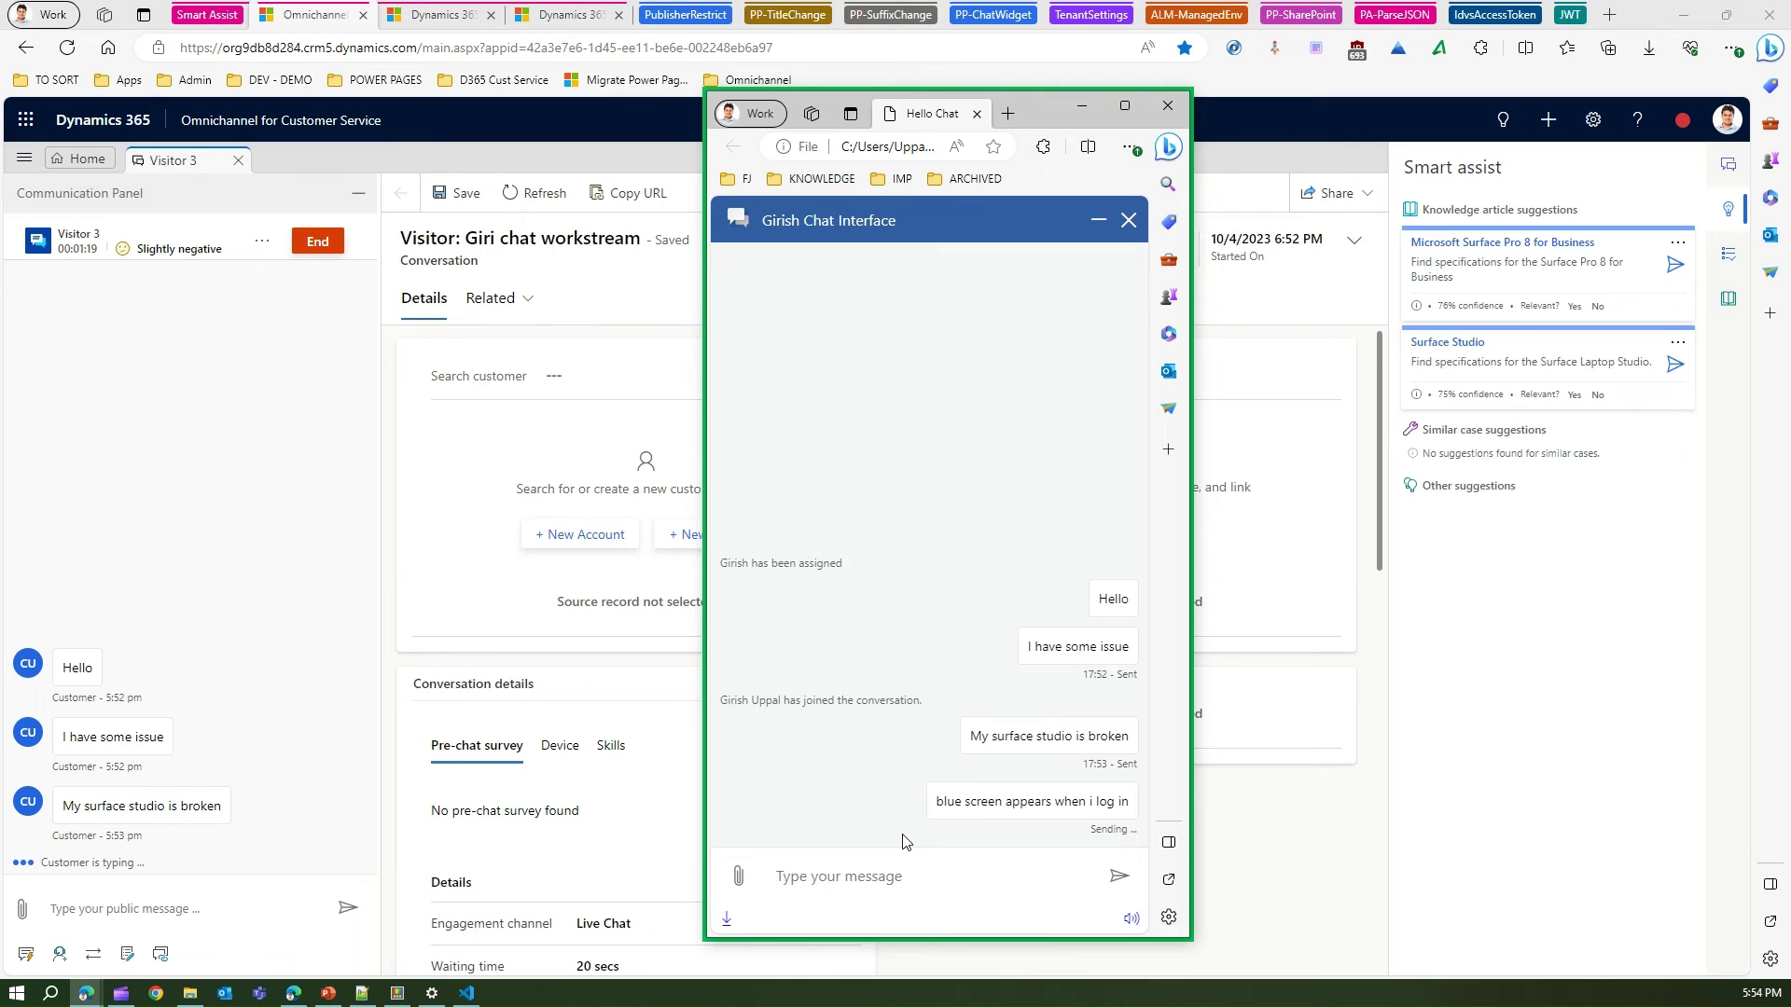
Reply to the customer as the agent with "Ok let me have a lok in to it" in the Visitor 3 conversation.
left_click(155, 909)
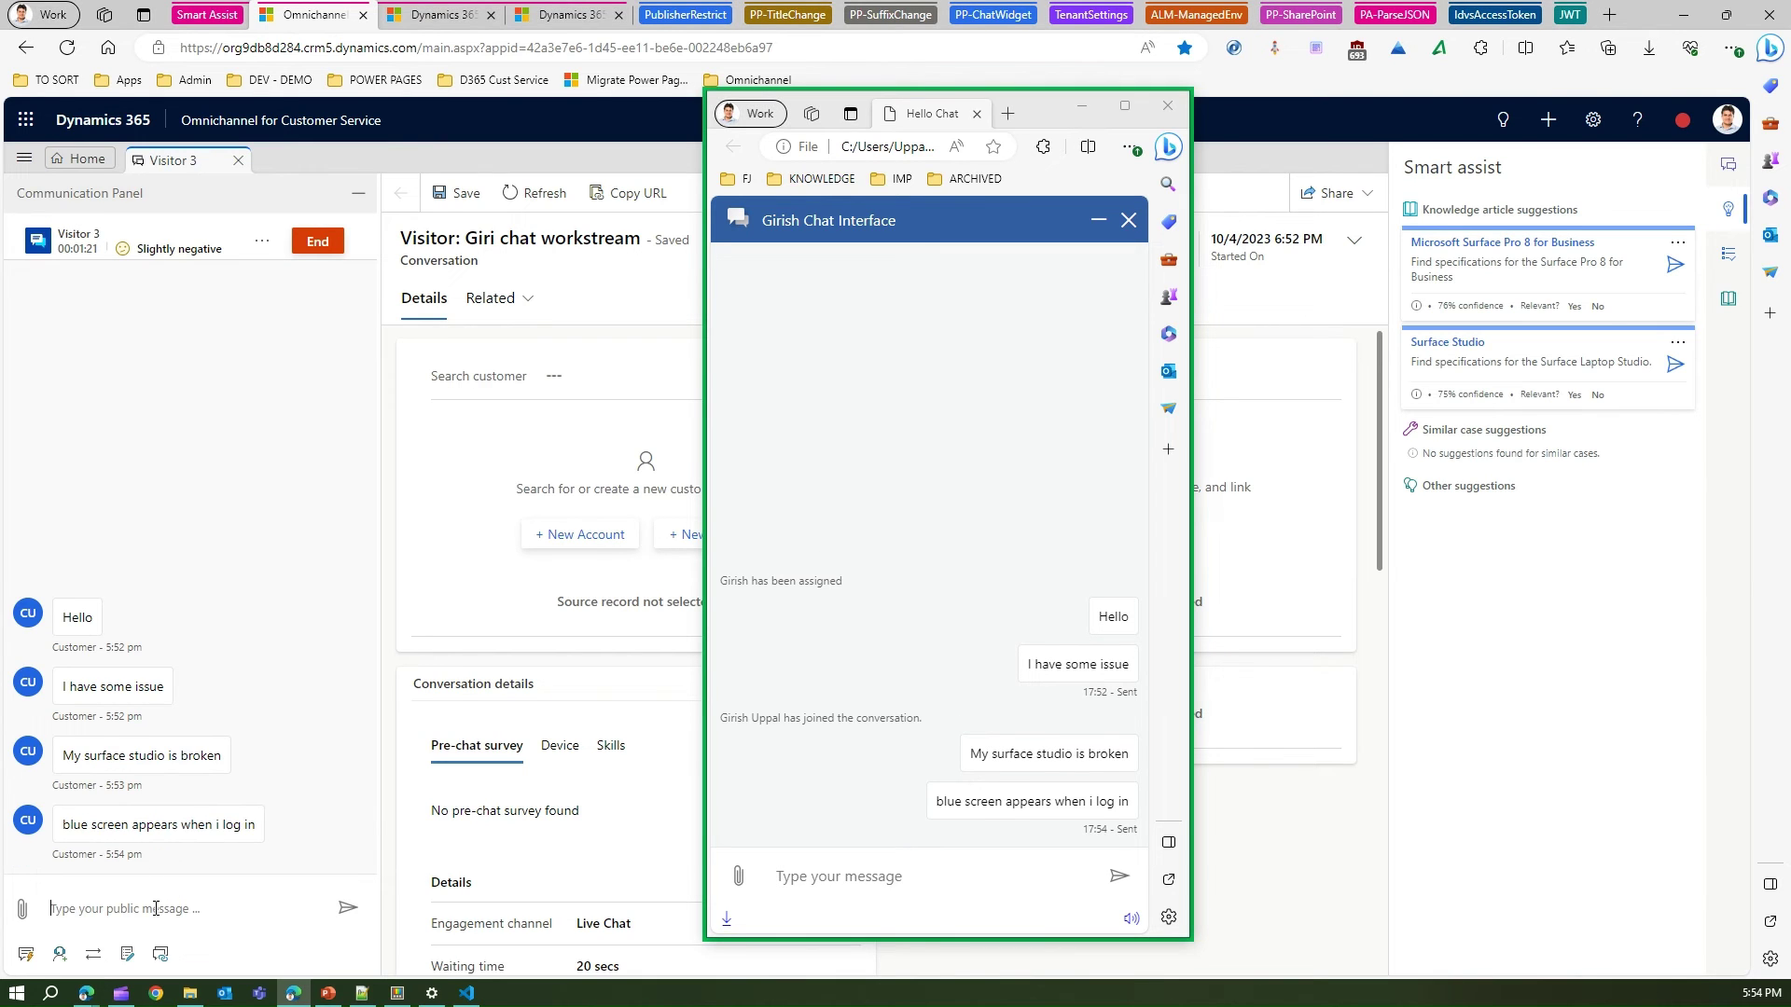
type("Ok let me have a loo")
type(" in to it")
key("Return")
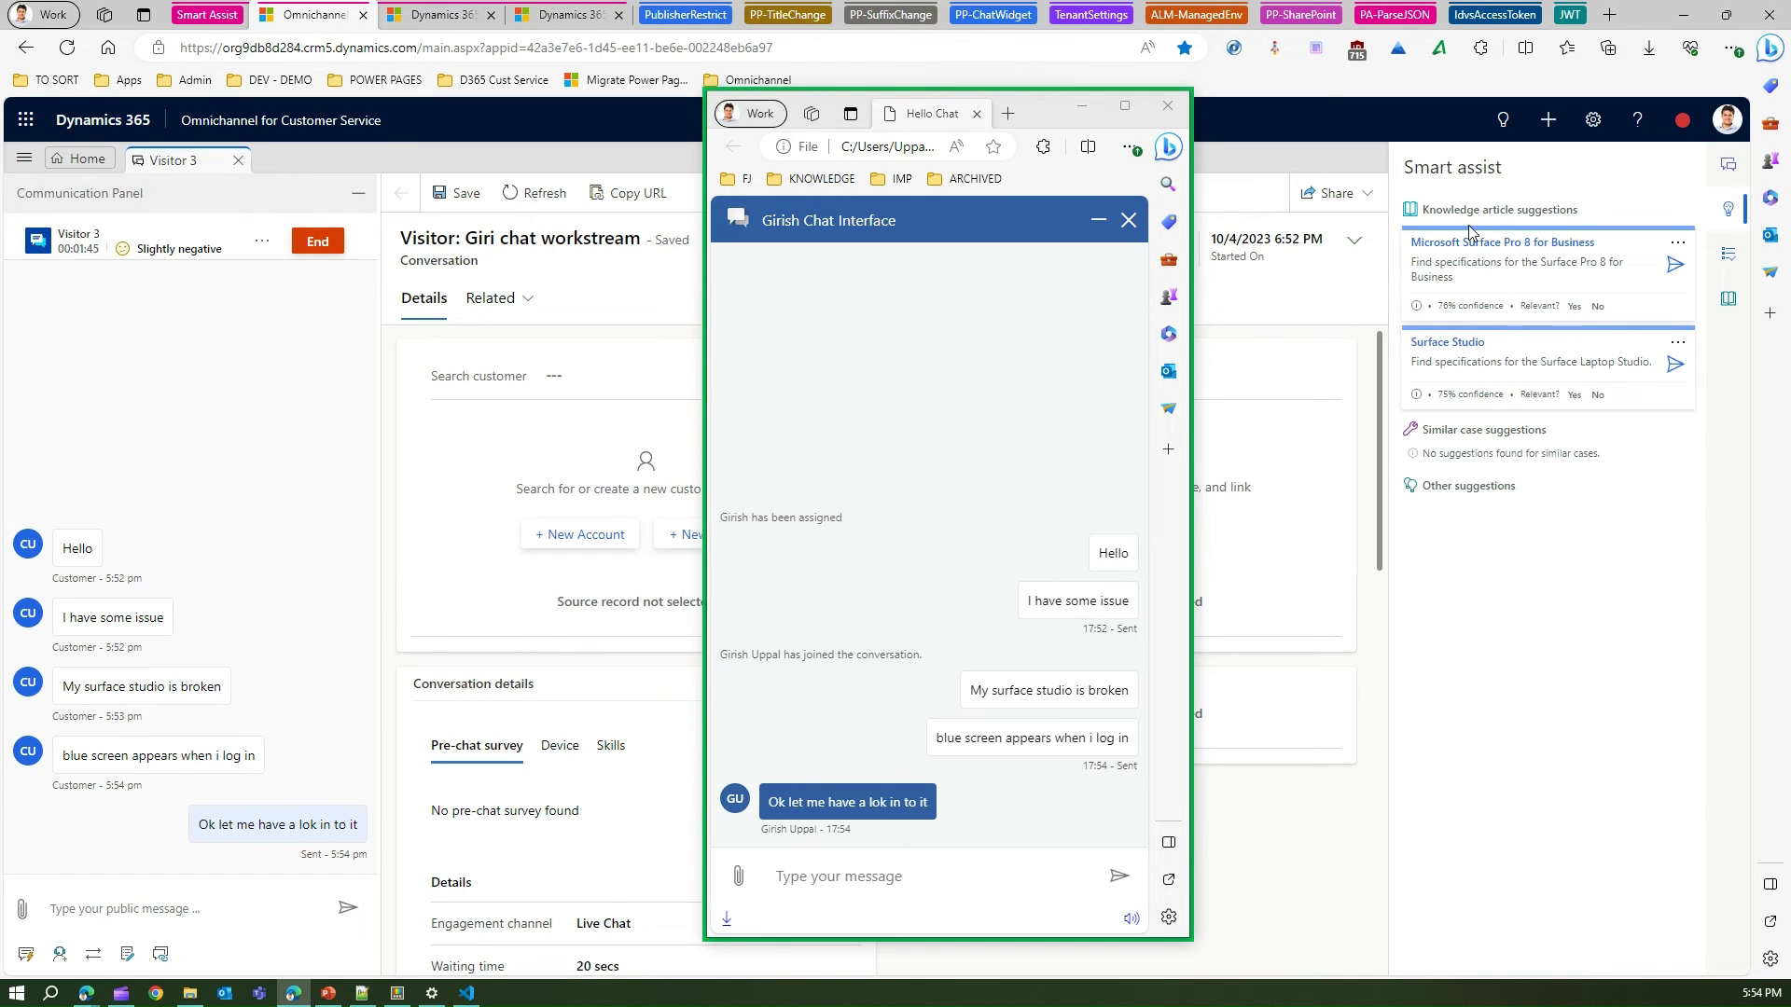
Rate the Surface Studio article suggestion as relevant and the Microsoft Surface Pro 8 for Business suggestion as not relevant.
left_click(1574, 394)
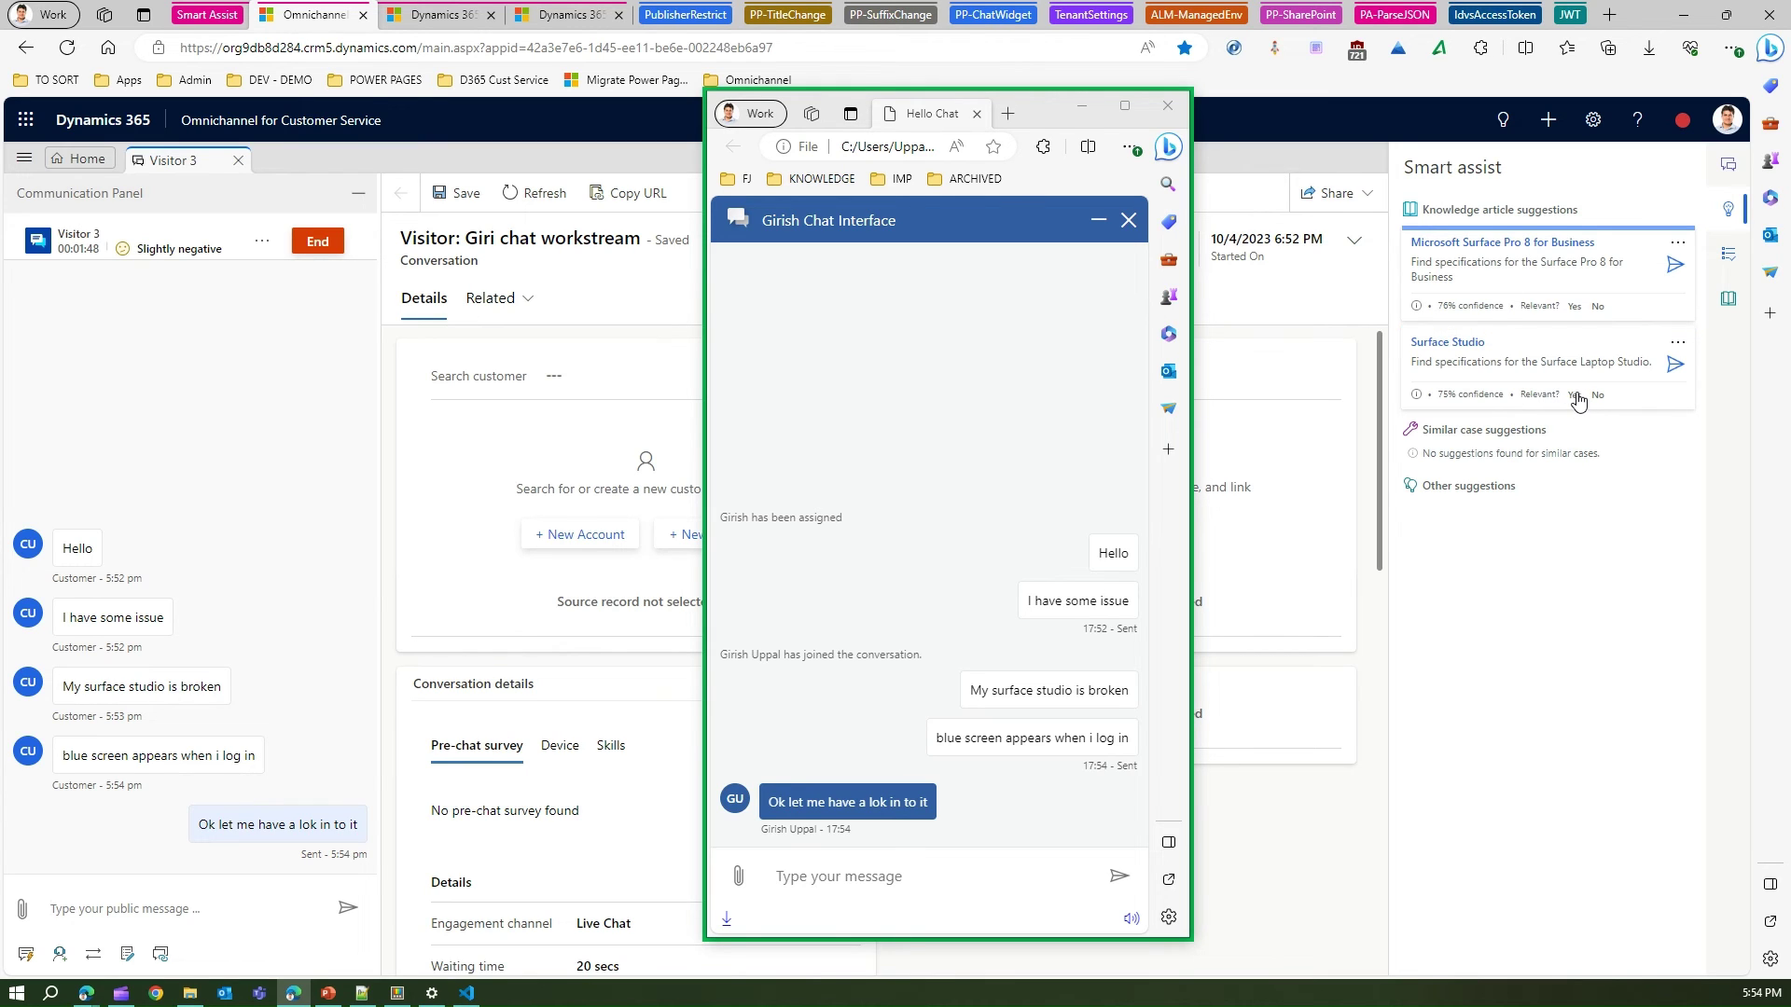
left_click(1600, 310)
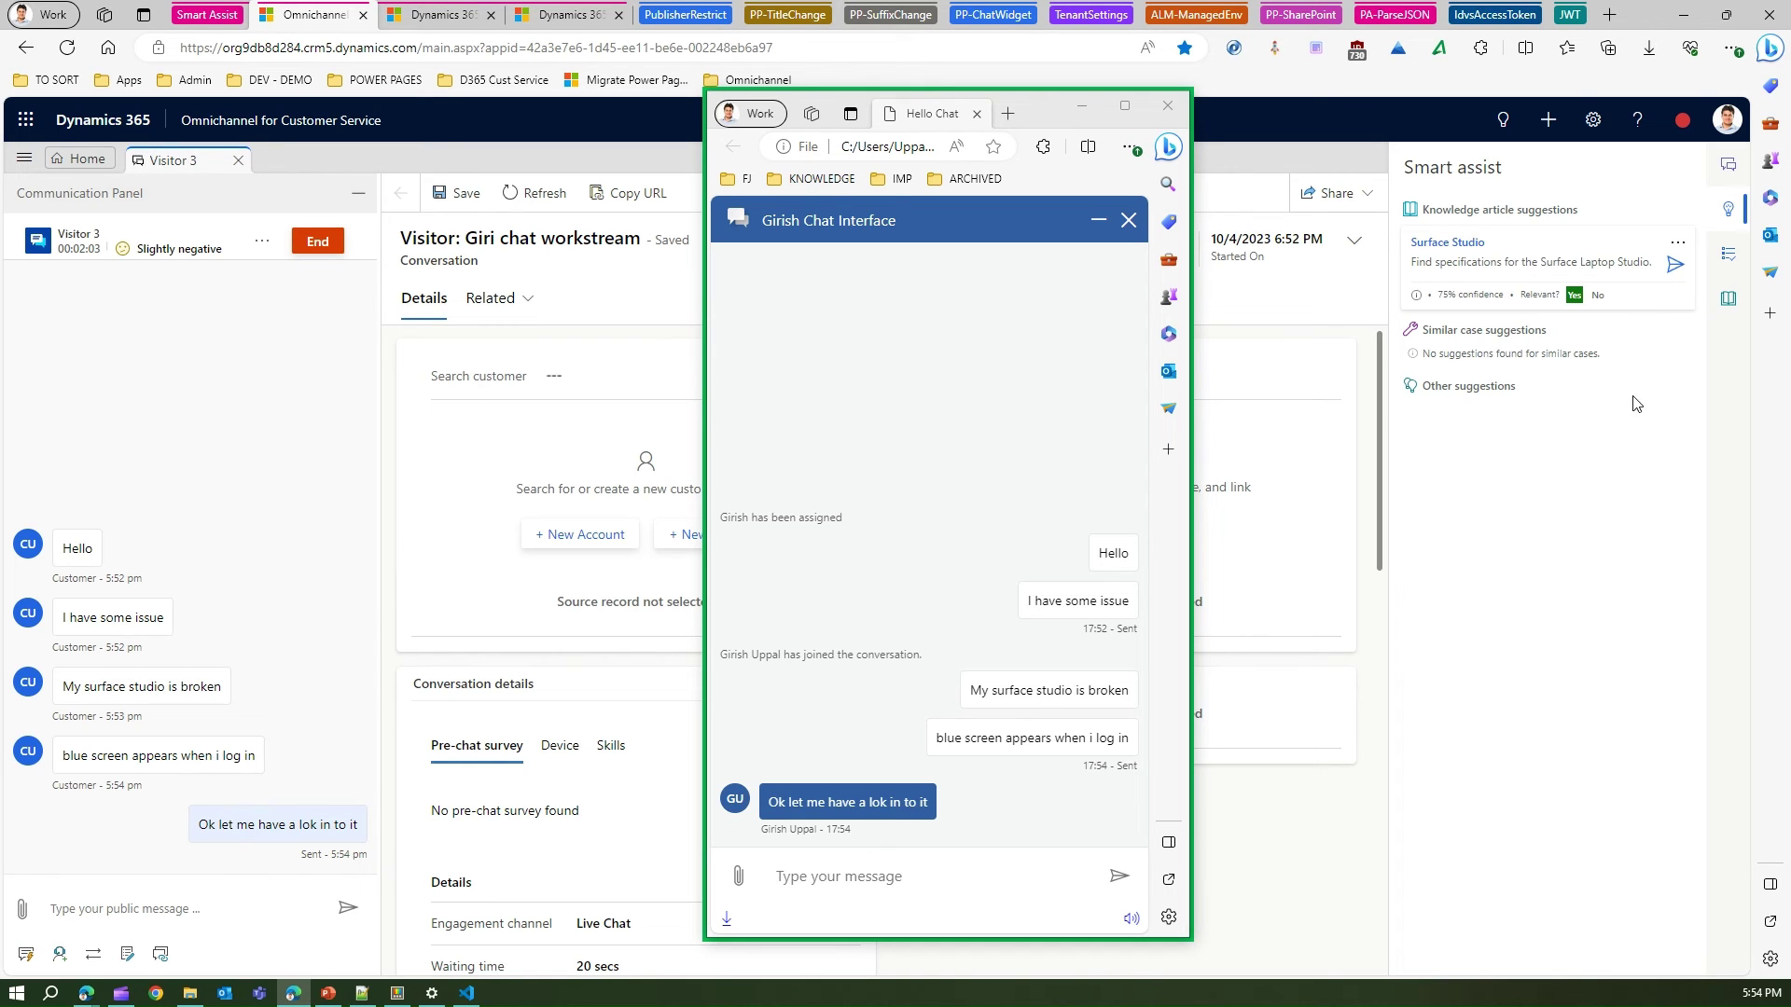
Send the suggested Surface Studio article's link to the customer and copy the article's URL from the suggestion card.
left_click(1676, 267)
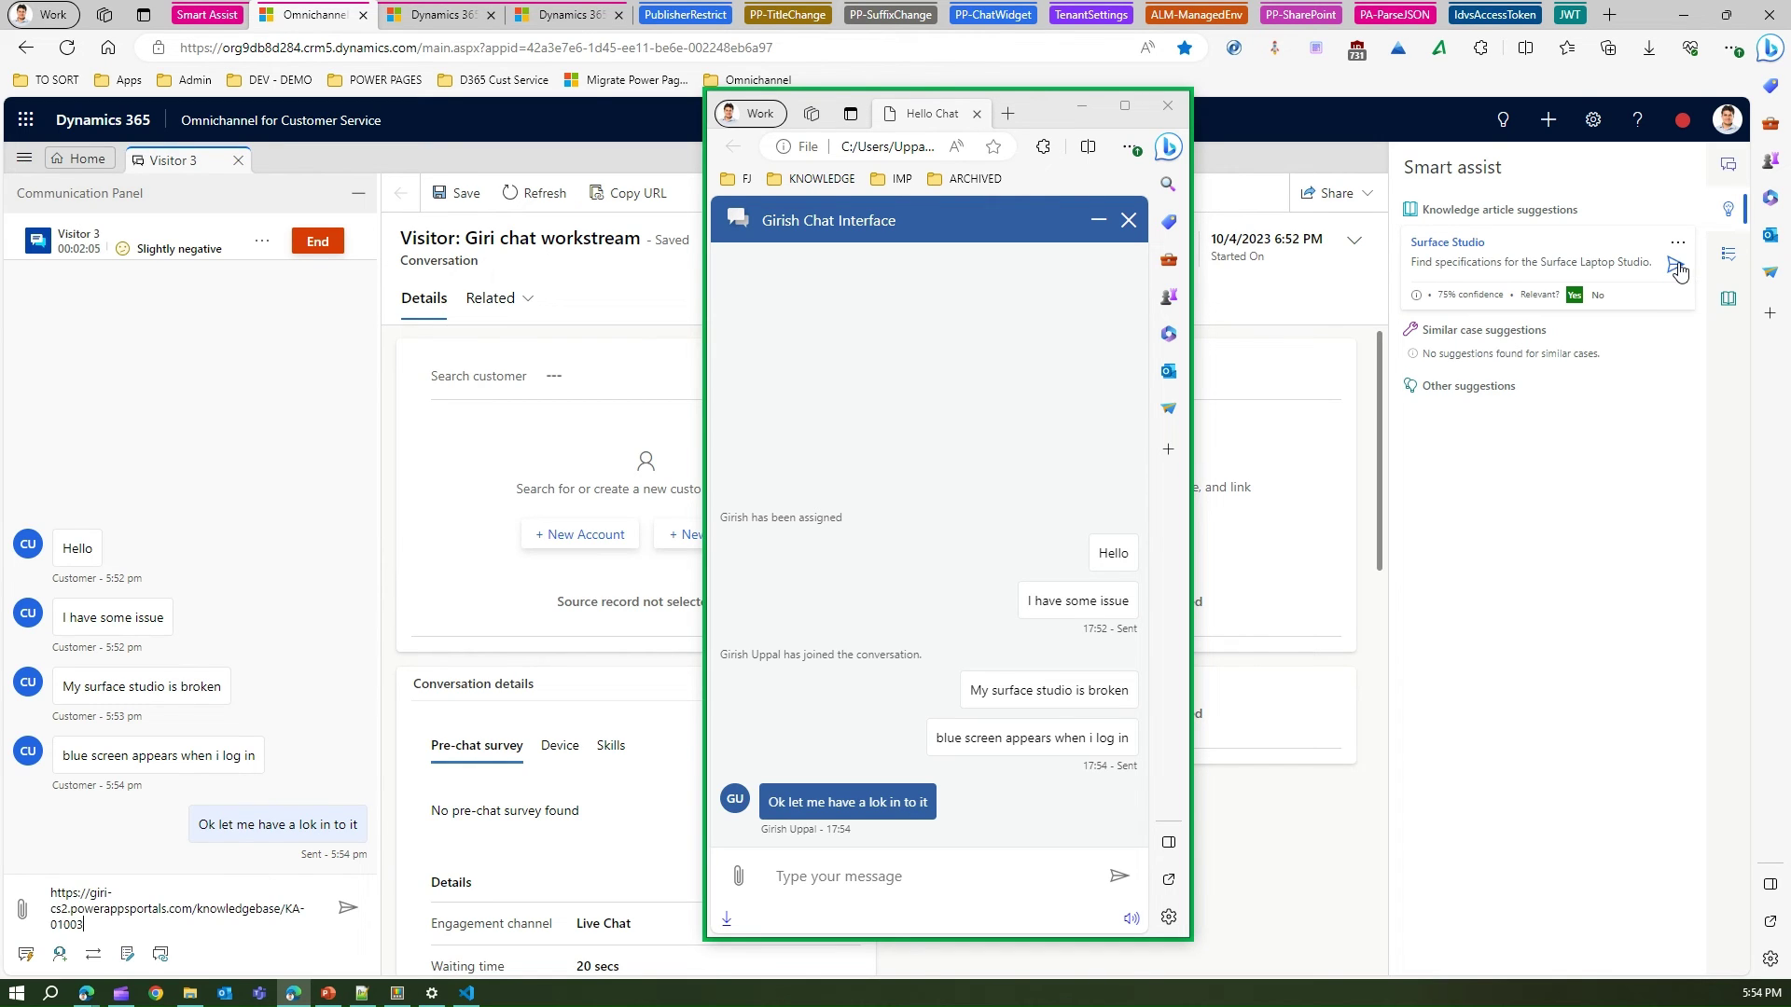
left_click_drag(82, 925, 45, 901)
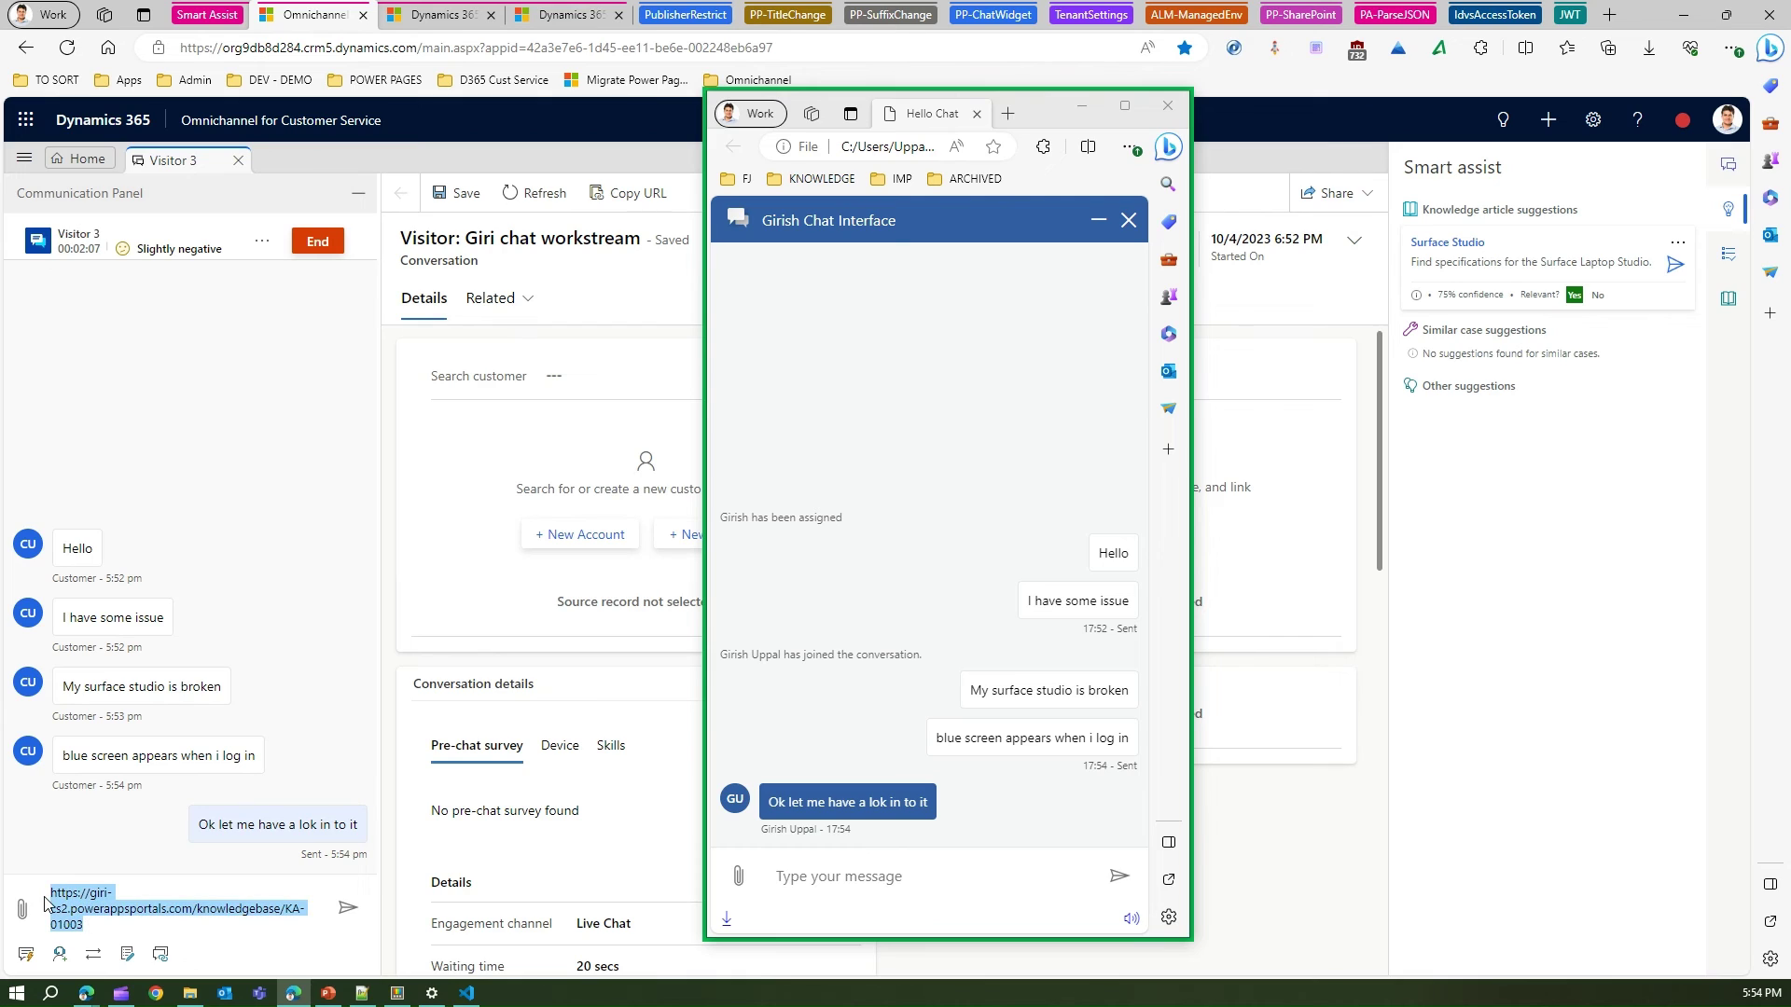
left_click(93, 926)
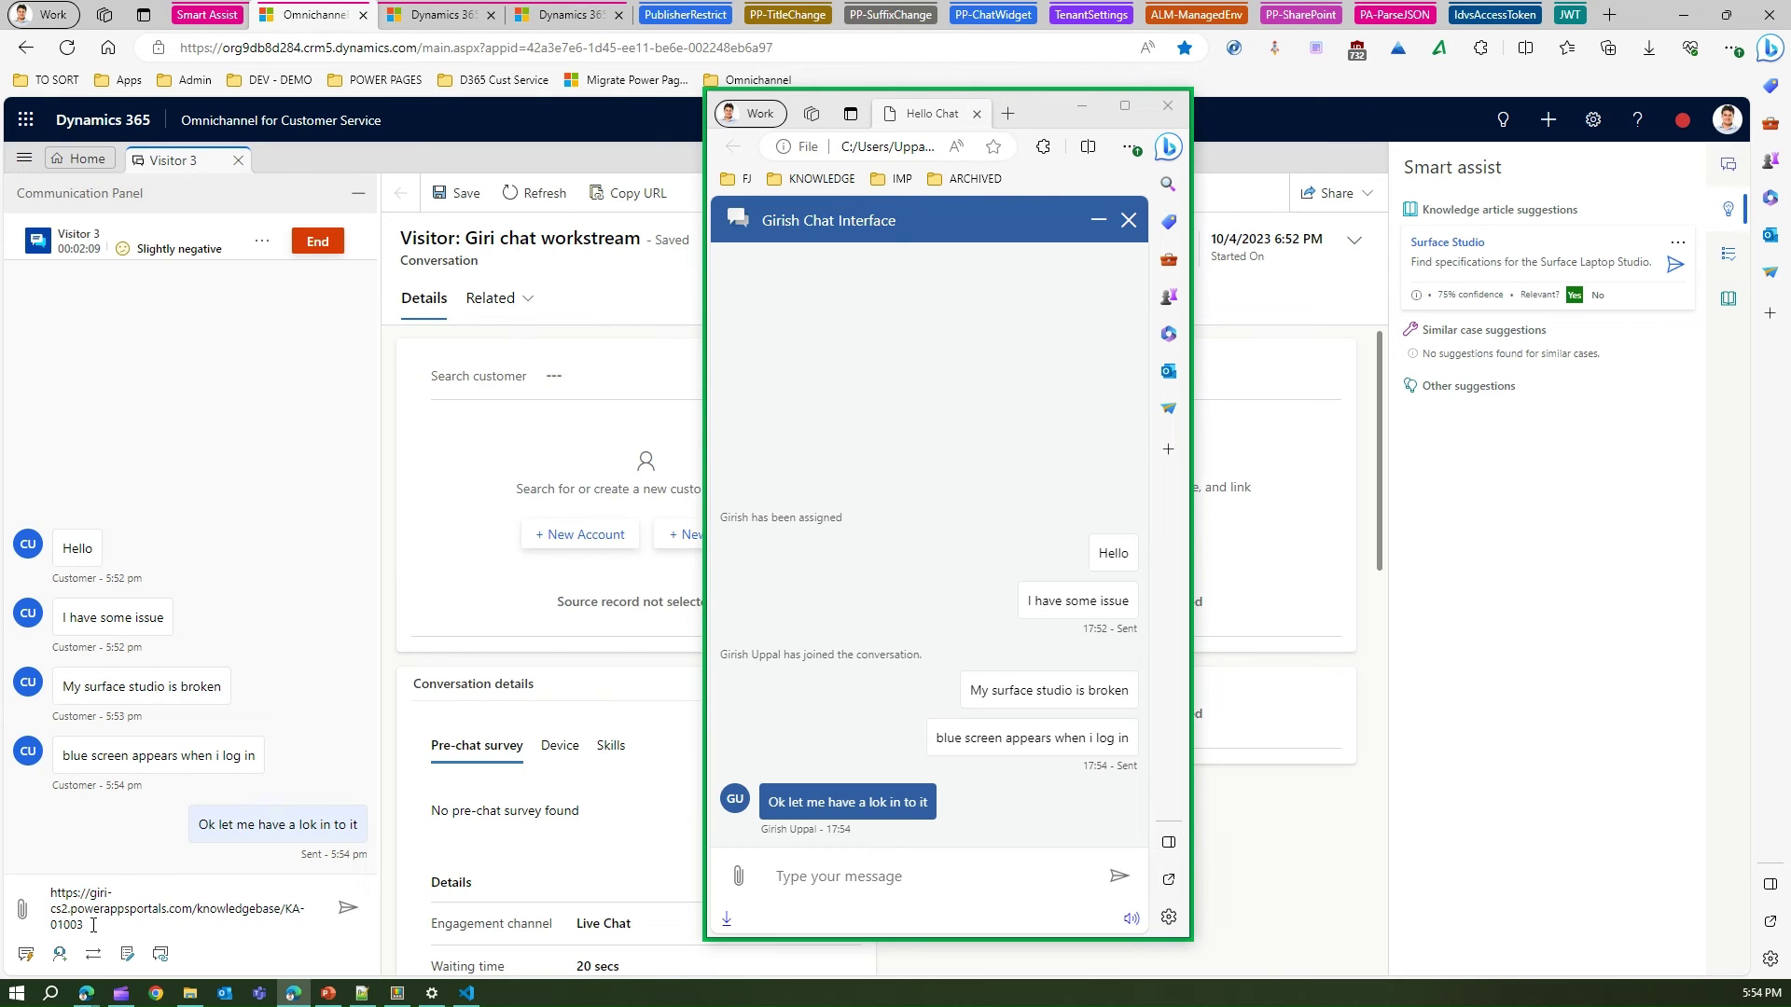
left_click(347, 908)
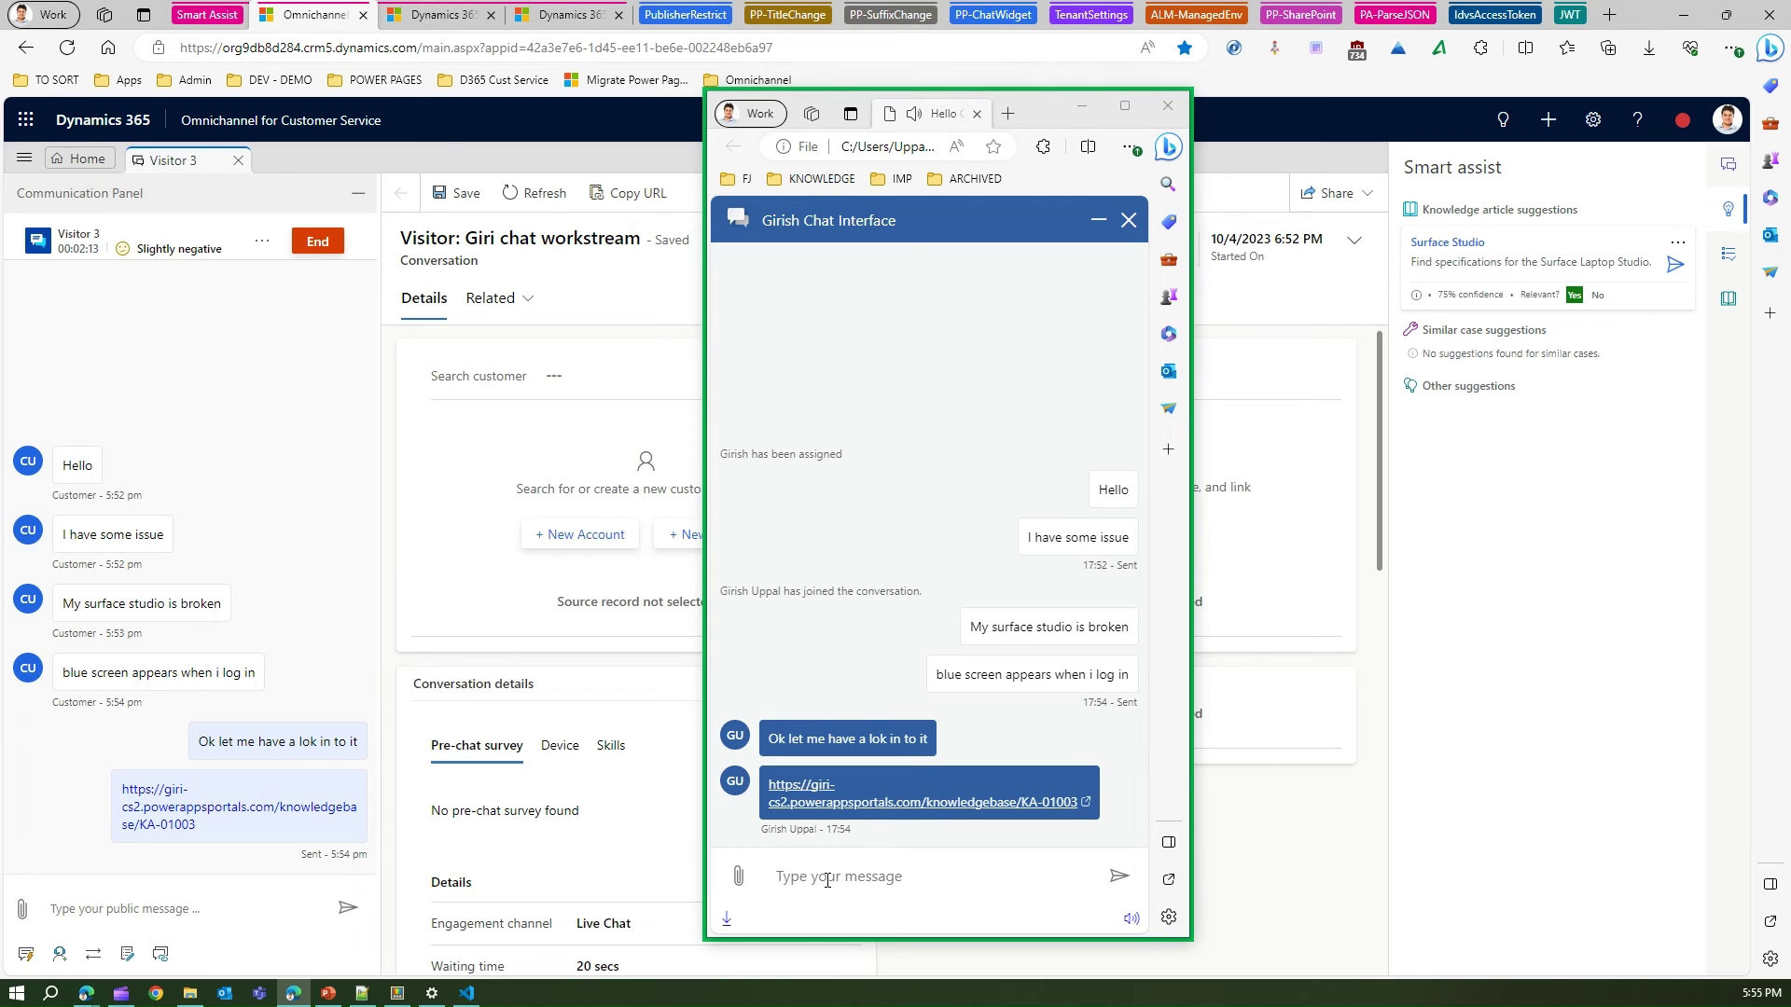
left_click(1679, 243)
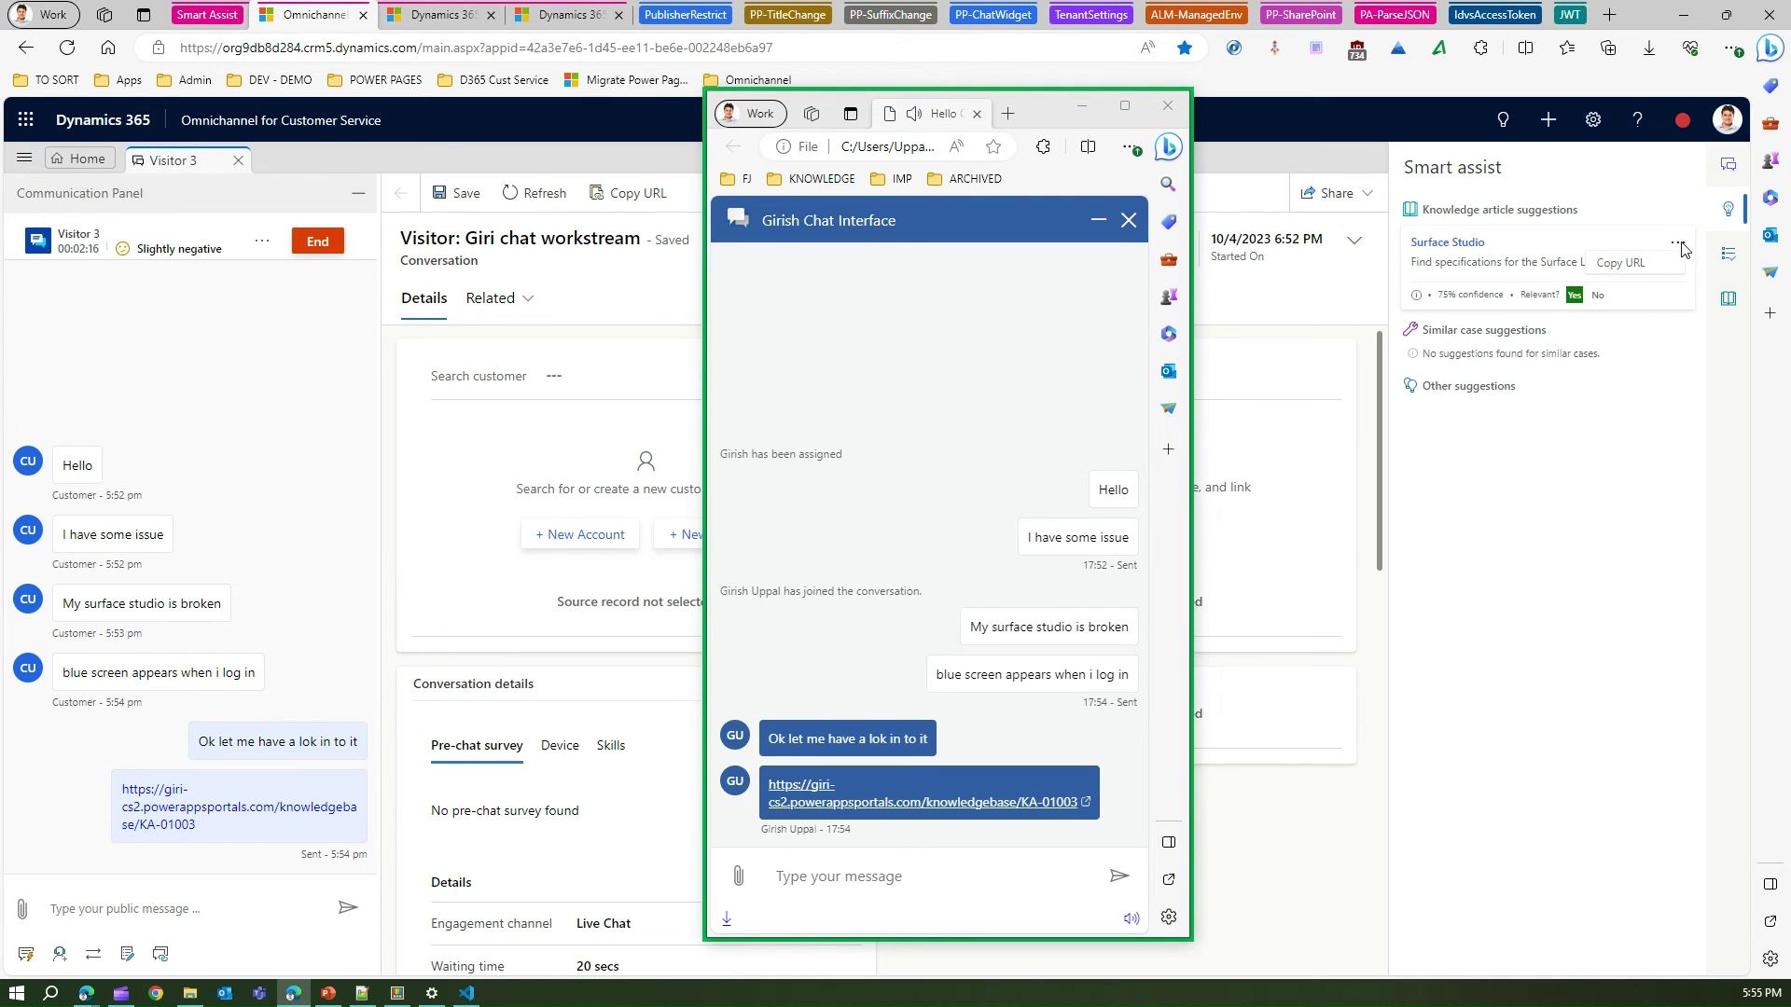
left_click(1643, 272)
Send the customer messages "test", "AAA", "TX" and "Apple mac" from the chat widget to refresh the Smart assist suggestions.
left_click(784, 877)
type("test")
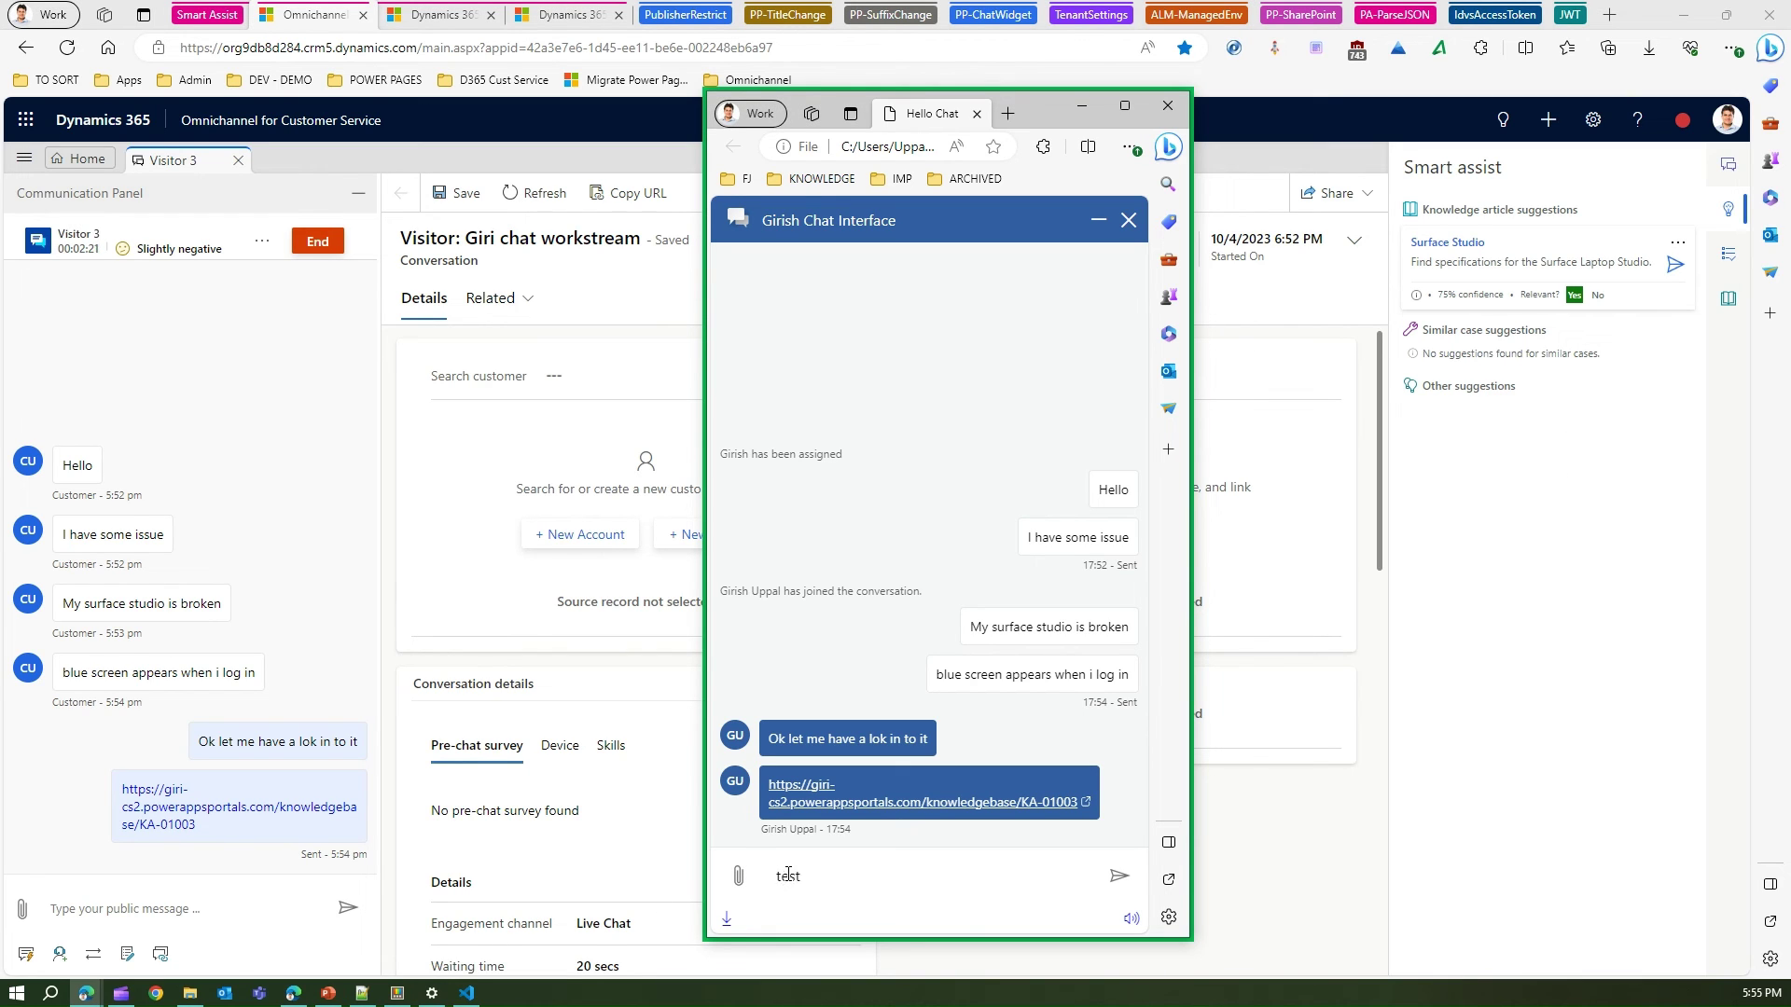
key("Return")
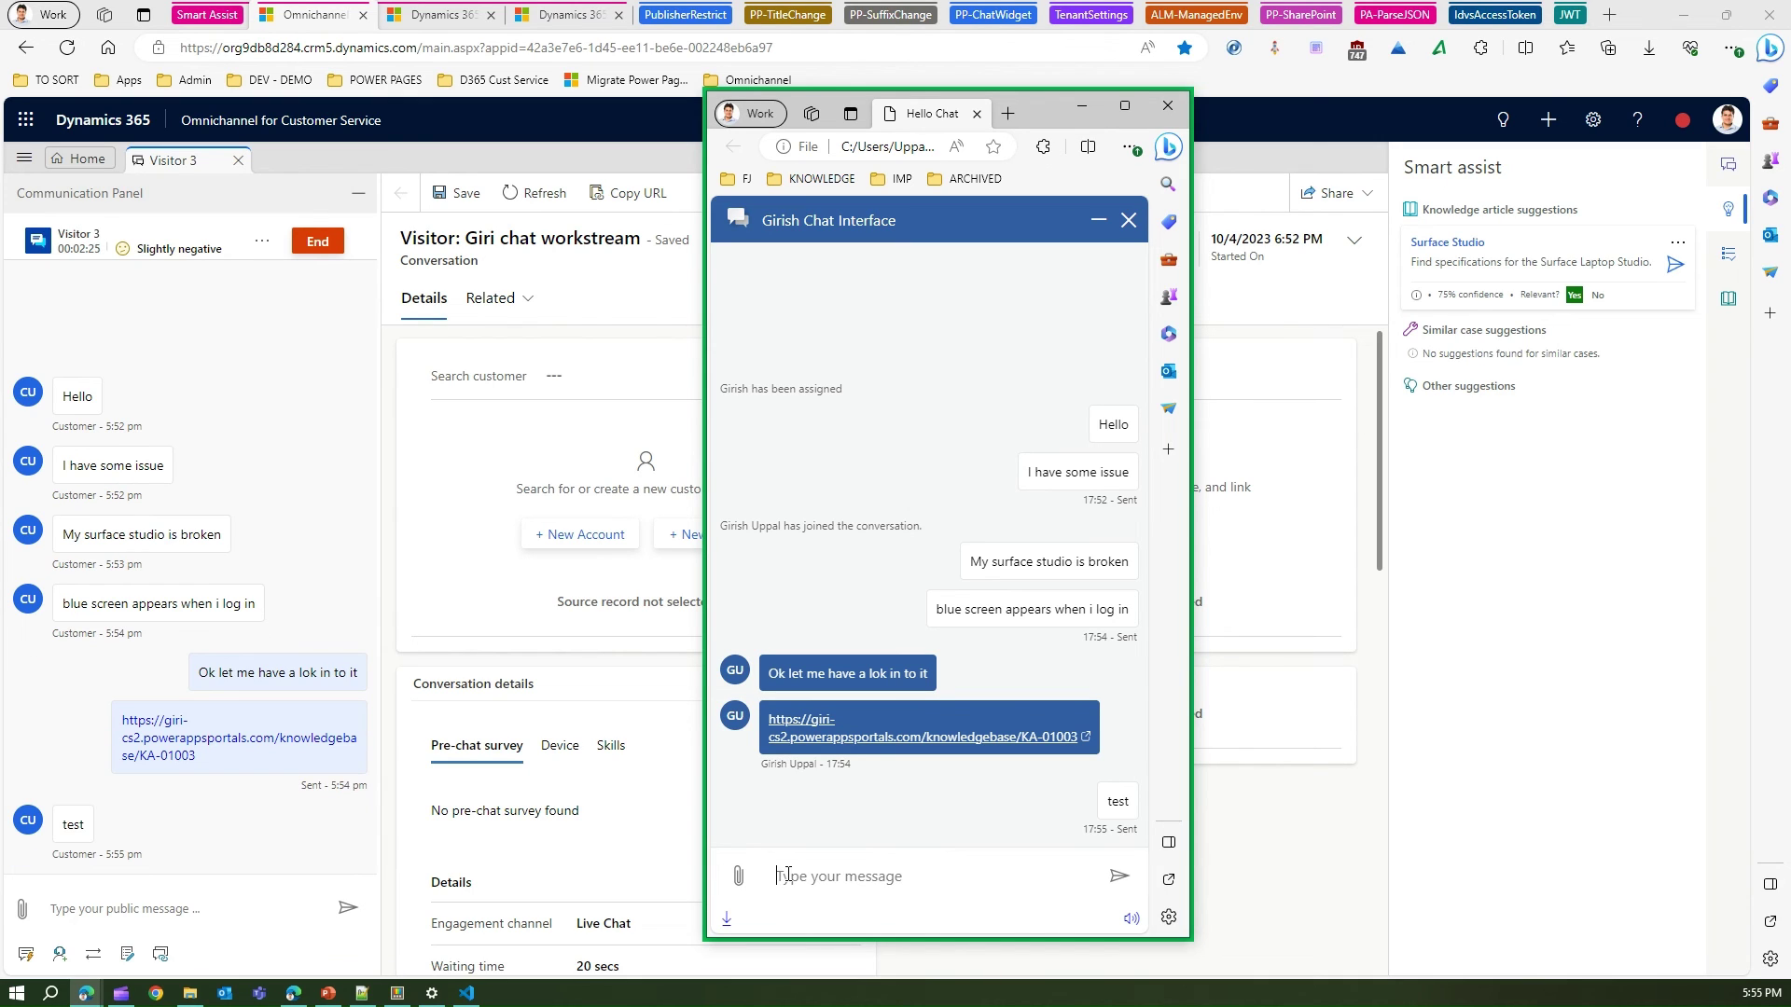
type("AAA")
key("Return")
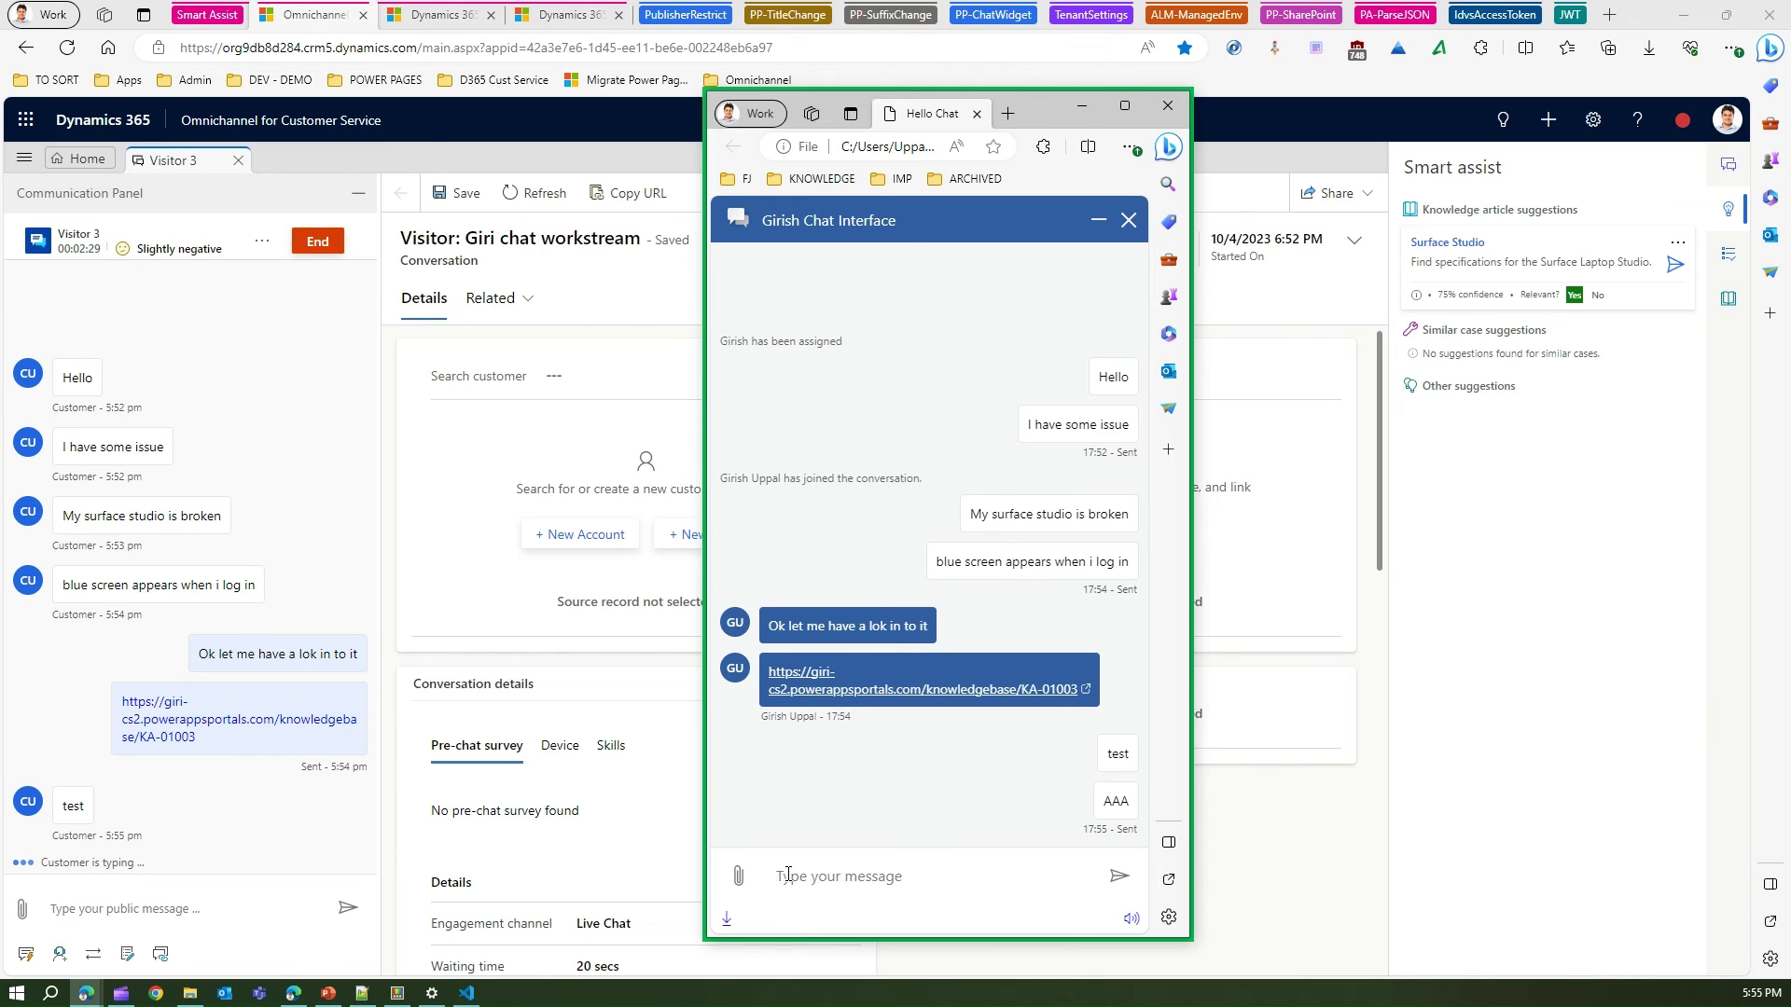
type("TX")
key("Return")
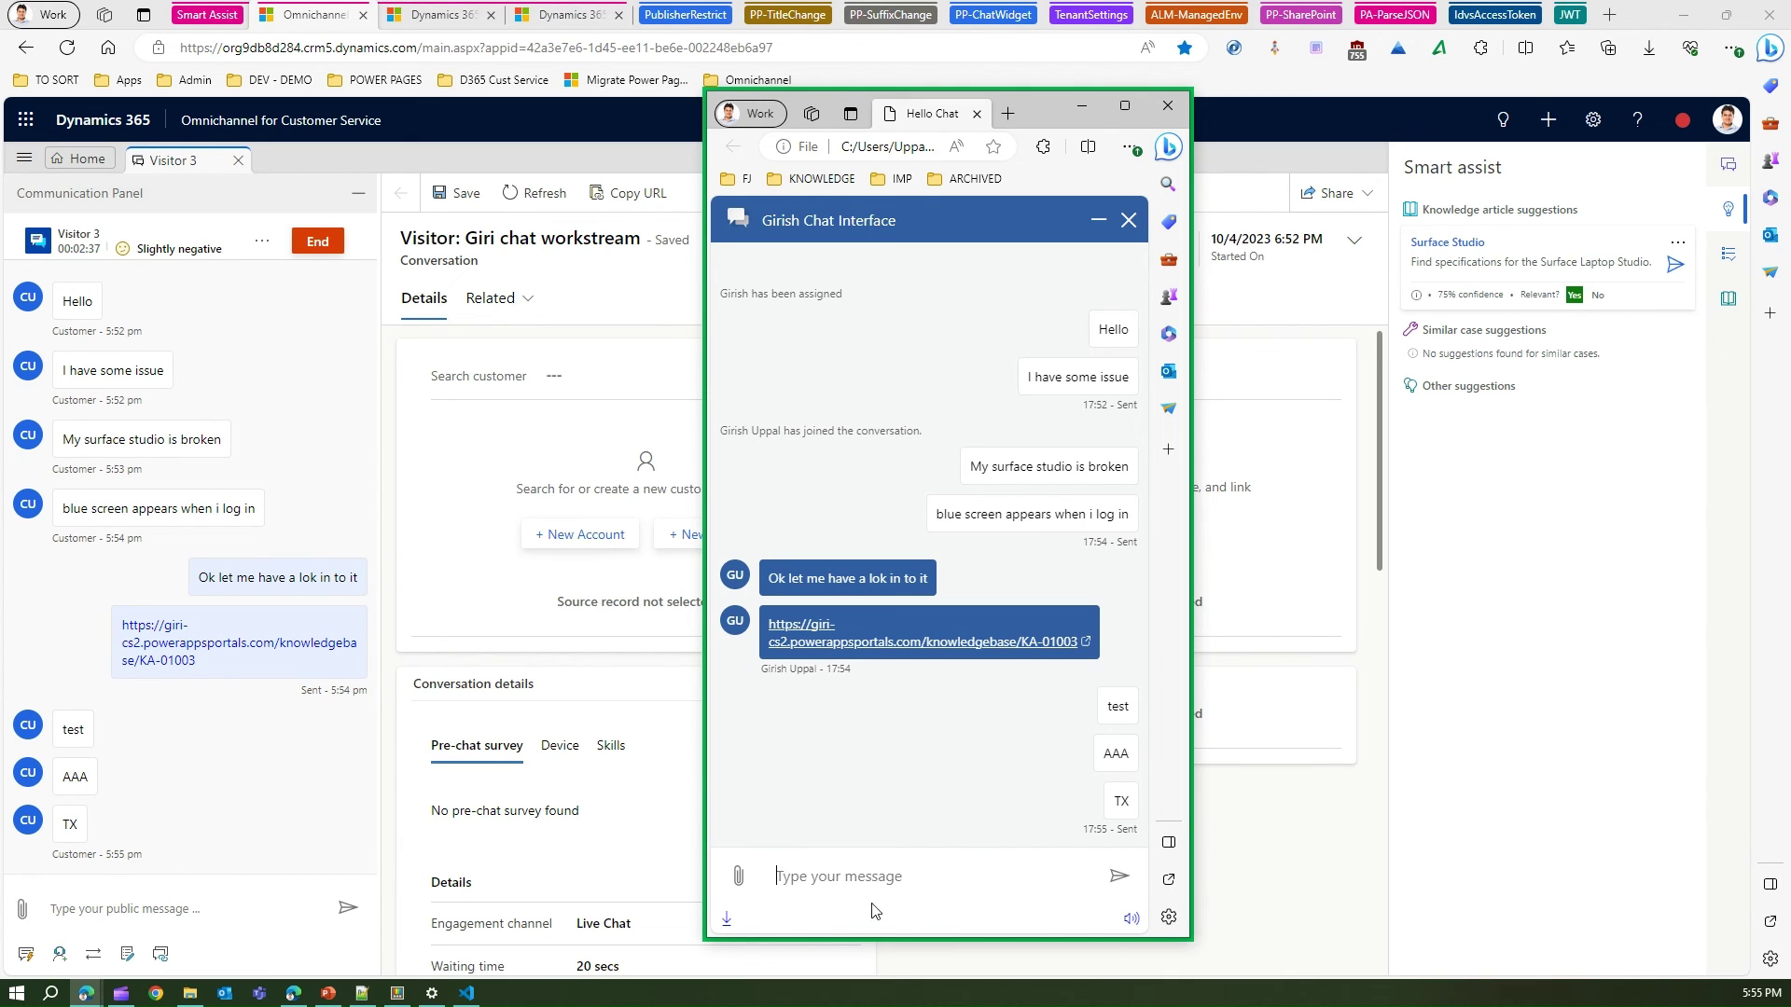
type("Apple")
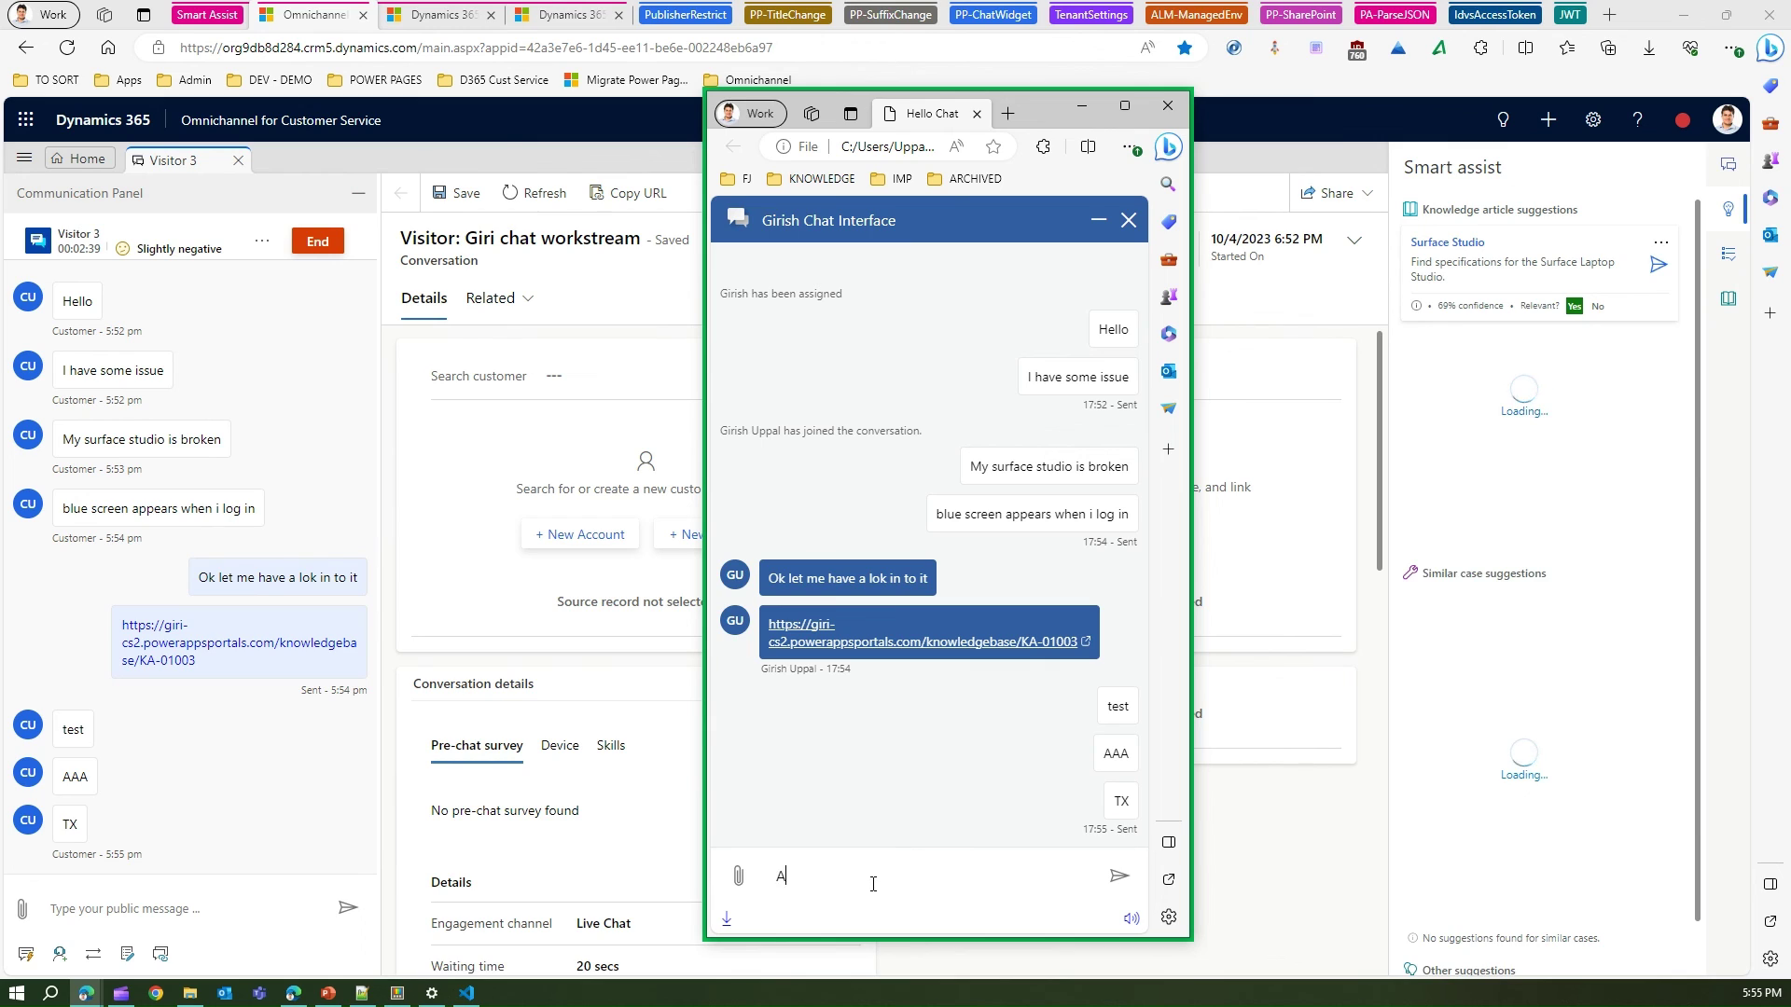
type(" mac")
key("Return")
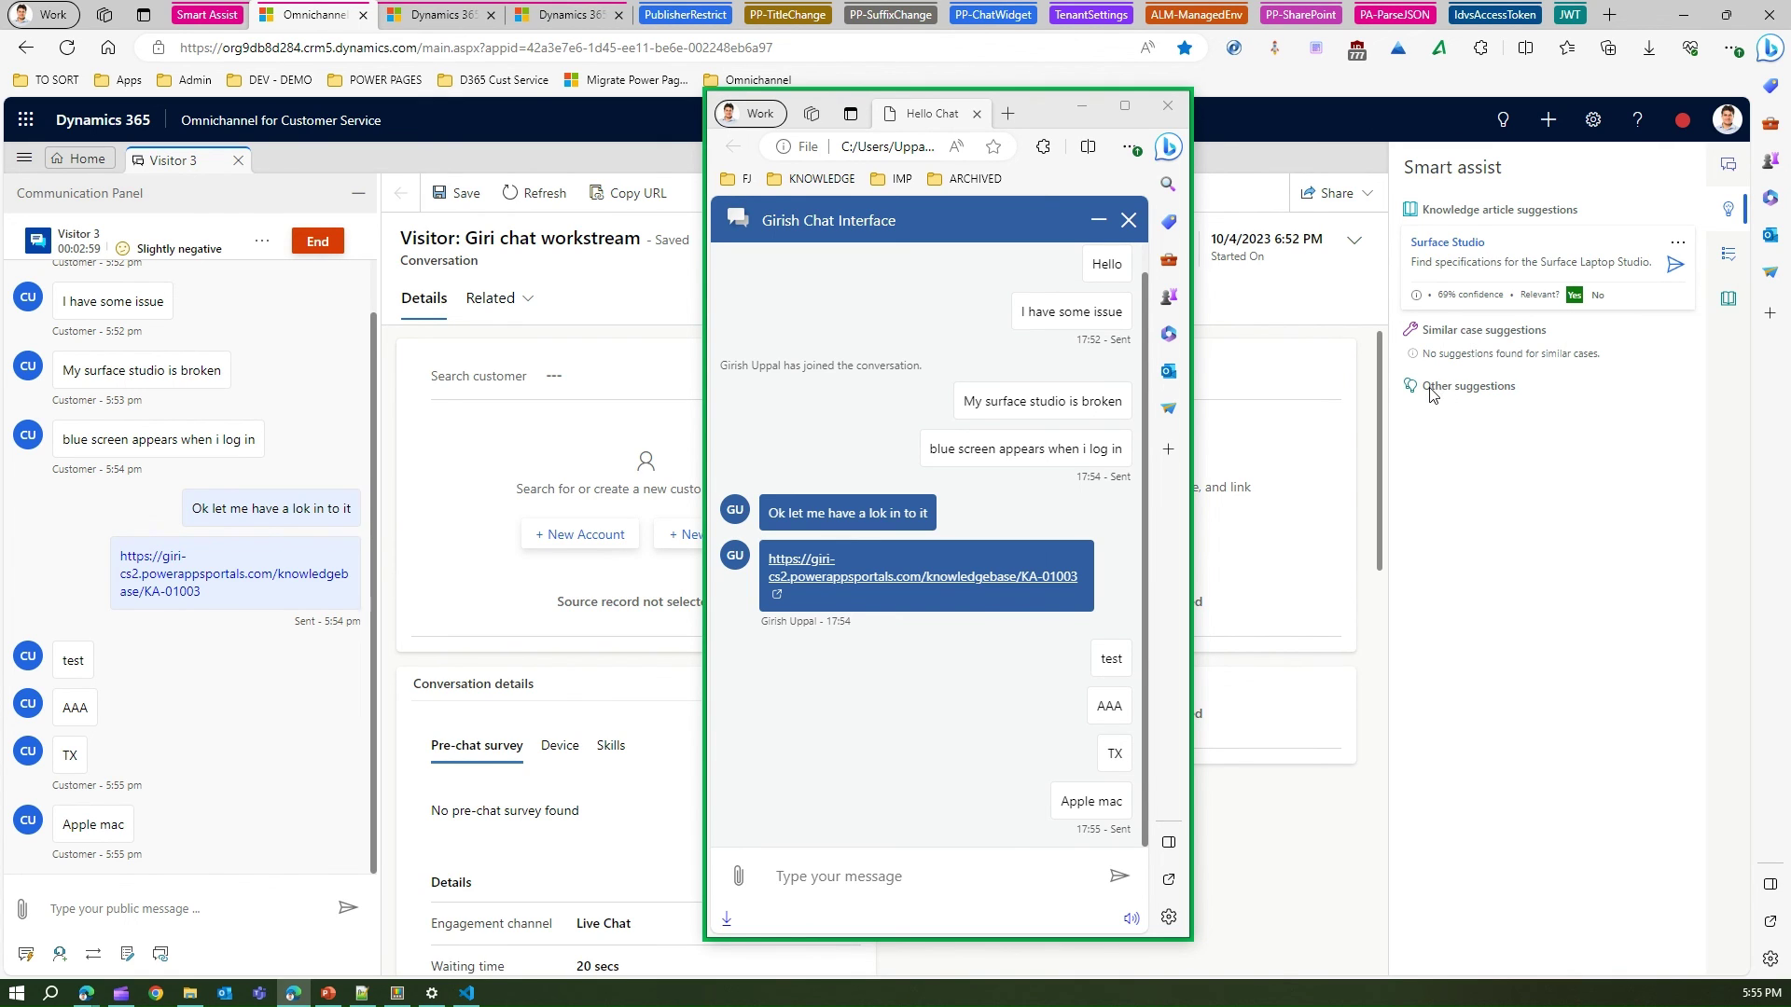
Send the agent message "case" in the Visitor 3 conversation.
left_click(112, 913)
type("case")
key("Return")
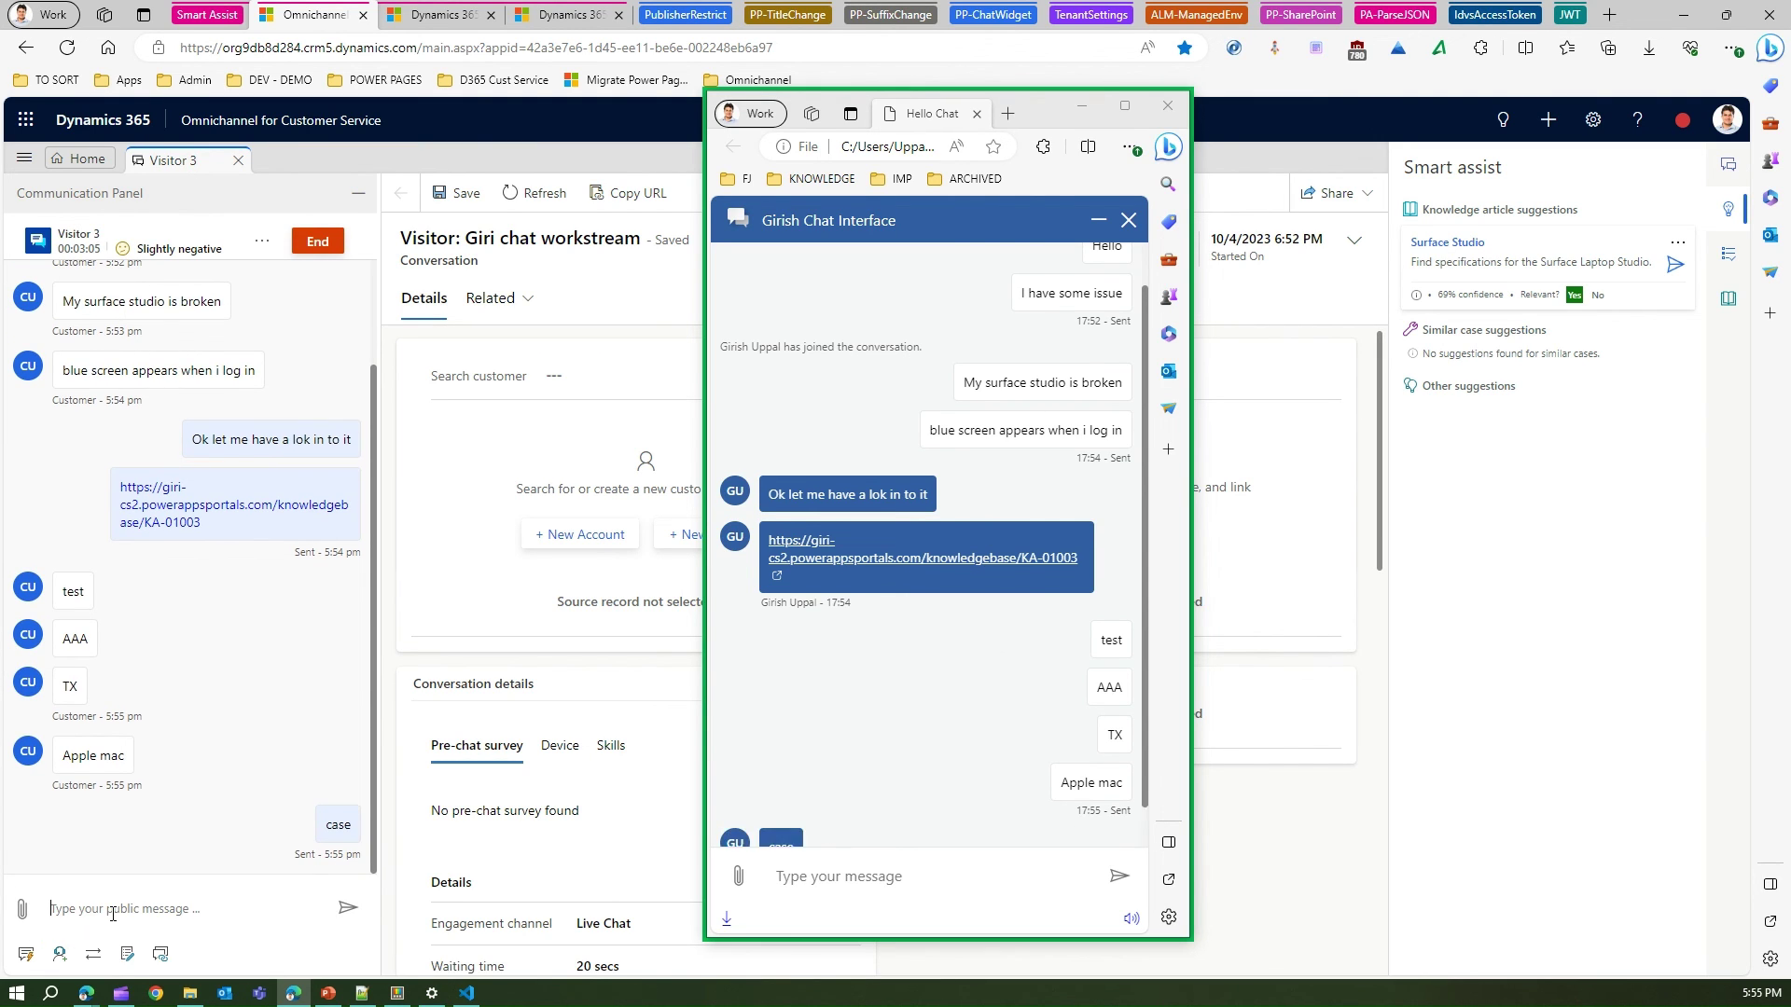